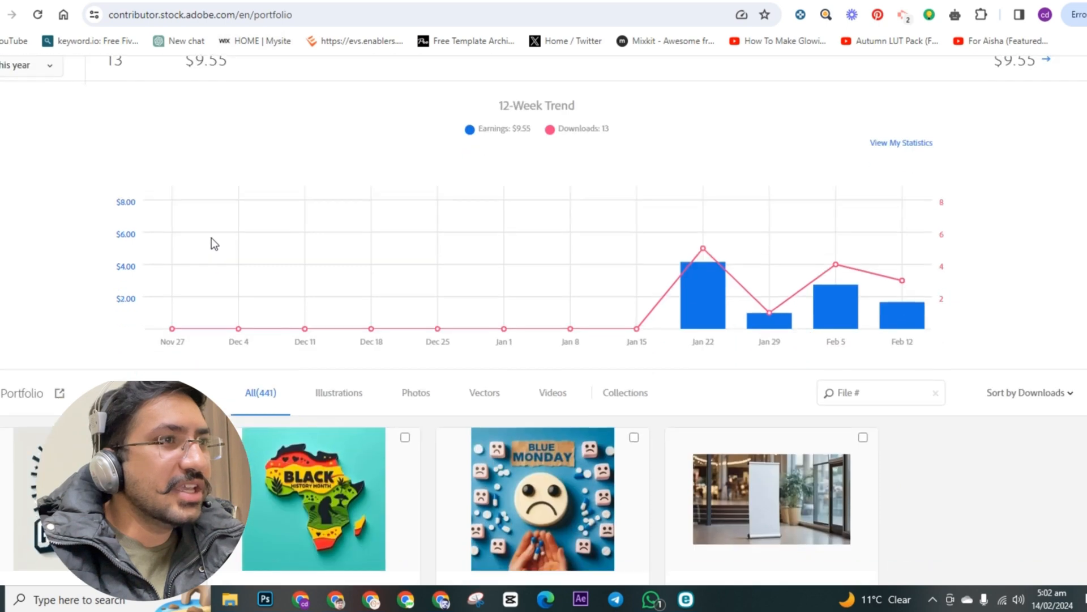
Step: Review the contributor dashboard's earnings and downloads, 12-week trend chart and the portfolio images sorted by downloads
scroll(152, 237, "up", 4)
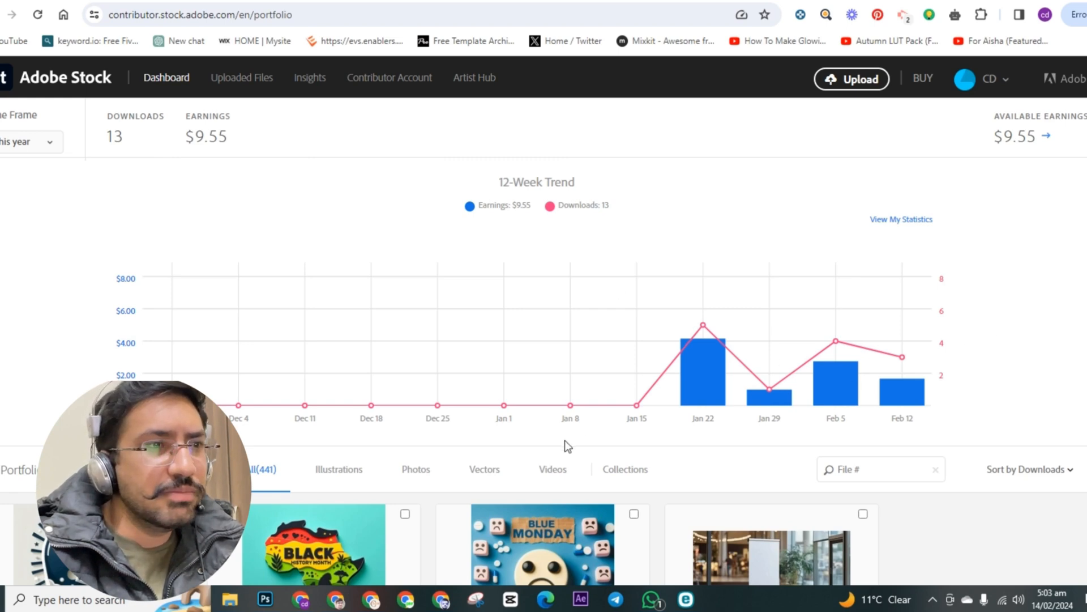
scroll(565, 440, "down", 3)
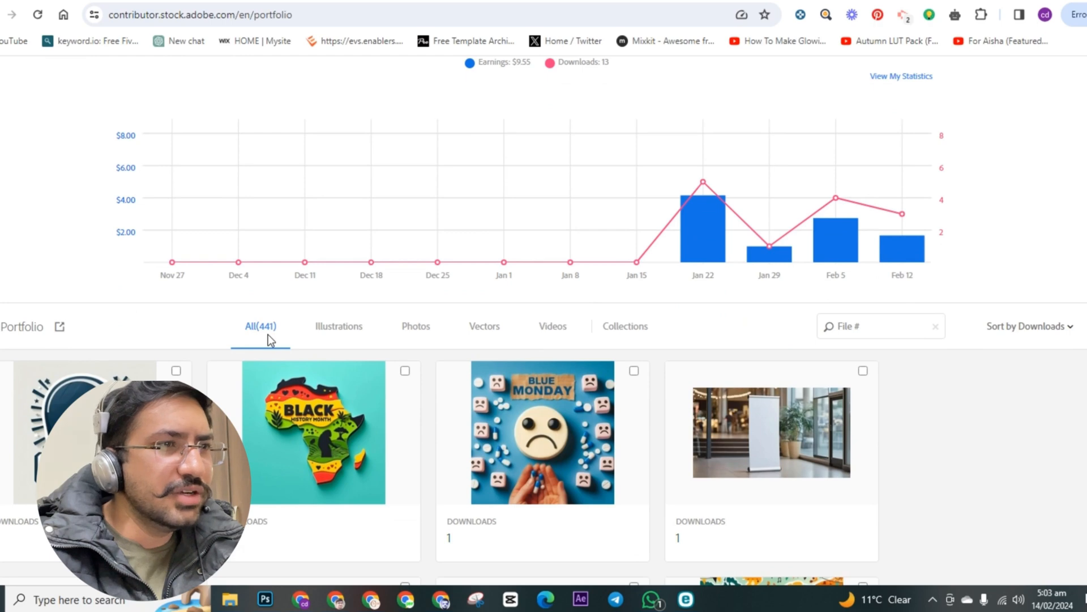
scroll(404, 436, "up", 2)
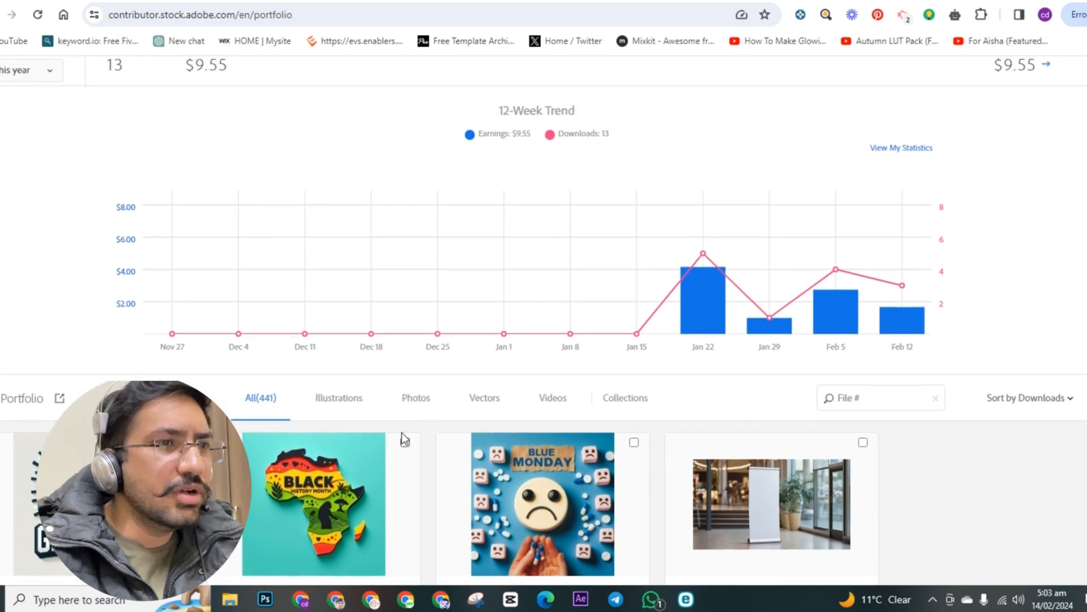
scroll(402, 439, "down", 3)
scroll(408, 442, "down", 3)
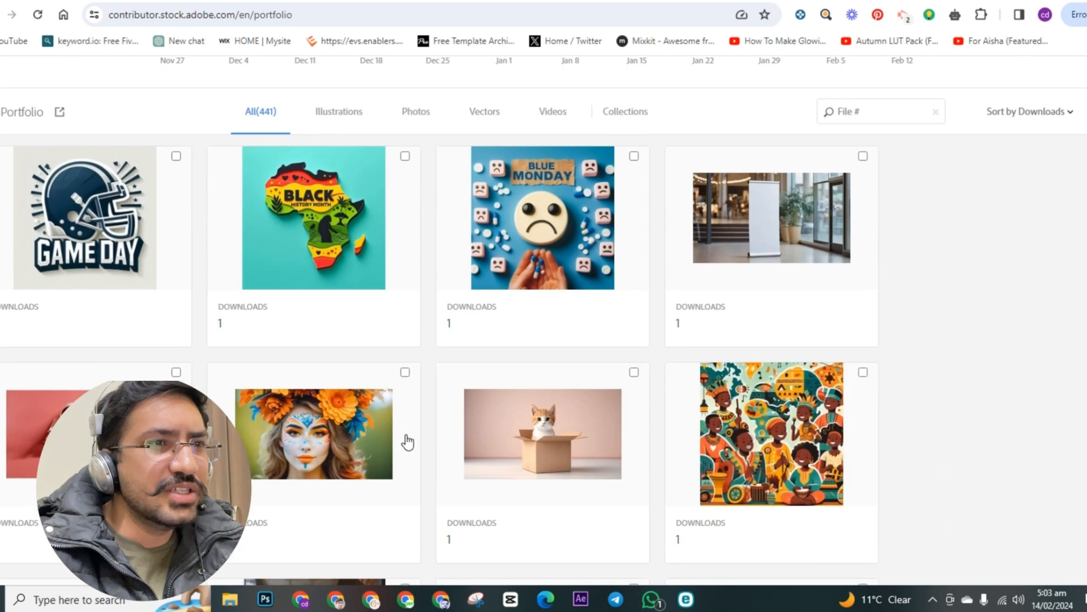
scroll(408, 442, "down", 3)
scroll(408, 442, "up", 6)
scroll(407, 441, "up", 3)
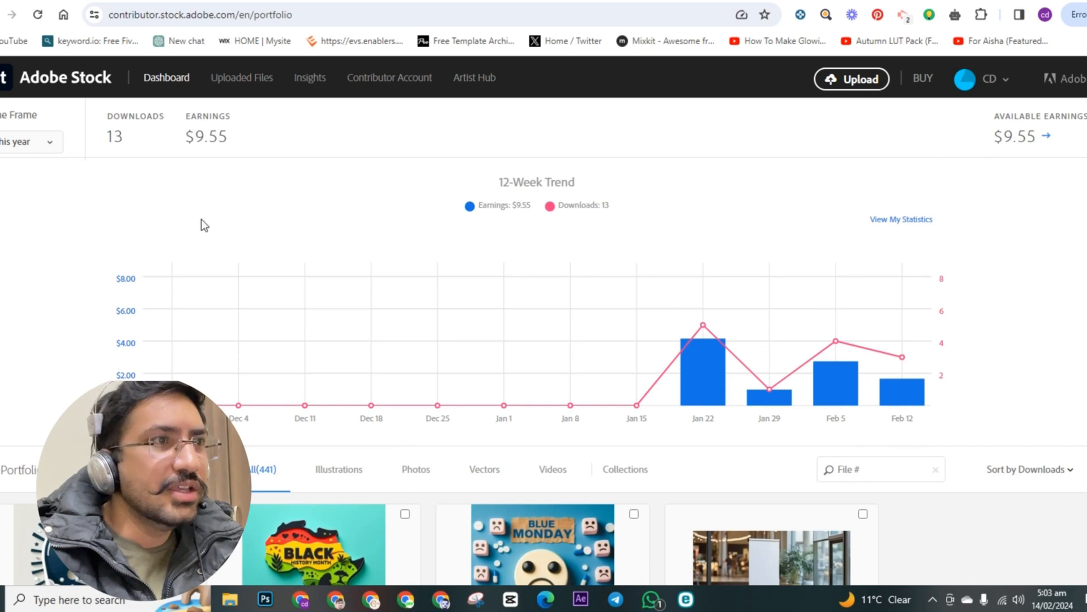
scroll(90, 271, "down", 1)
scroll(89, 270, "down", 1)
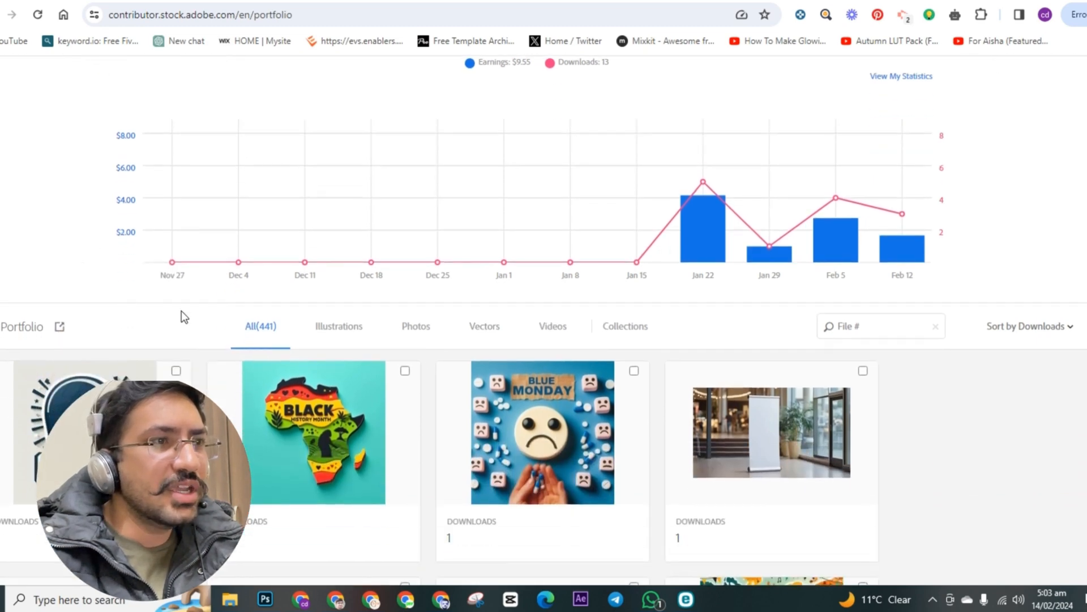
scroll(221, 346, "down", 2)
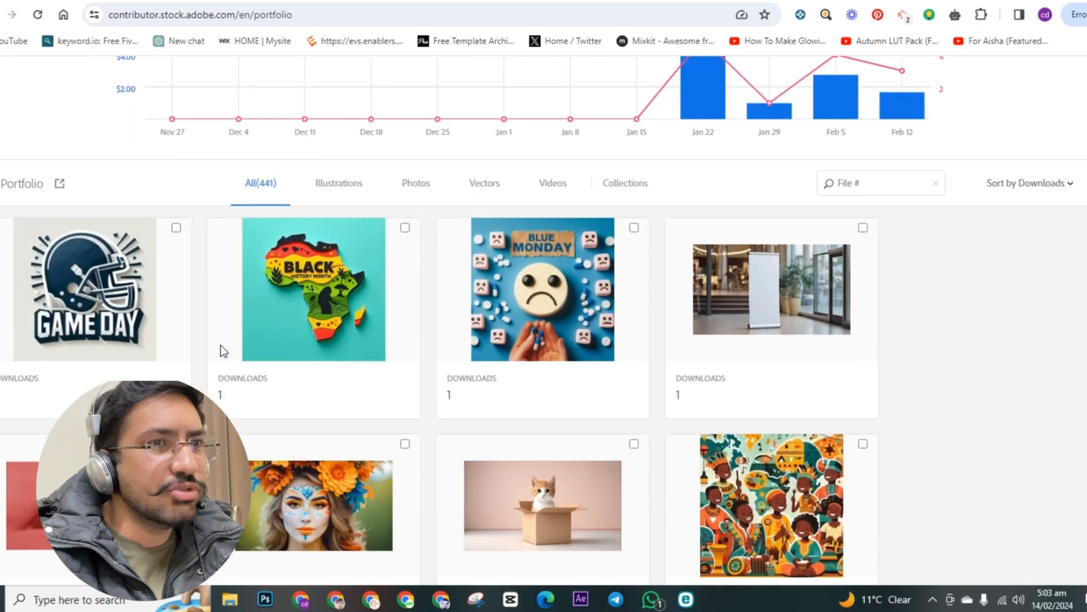
scroll(221, 345, "down", 2)
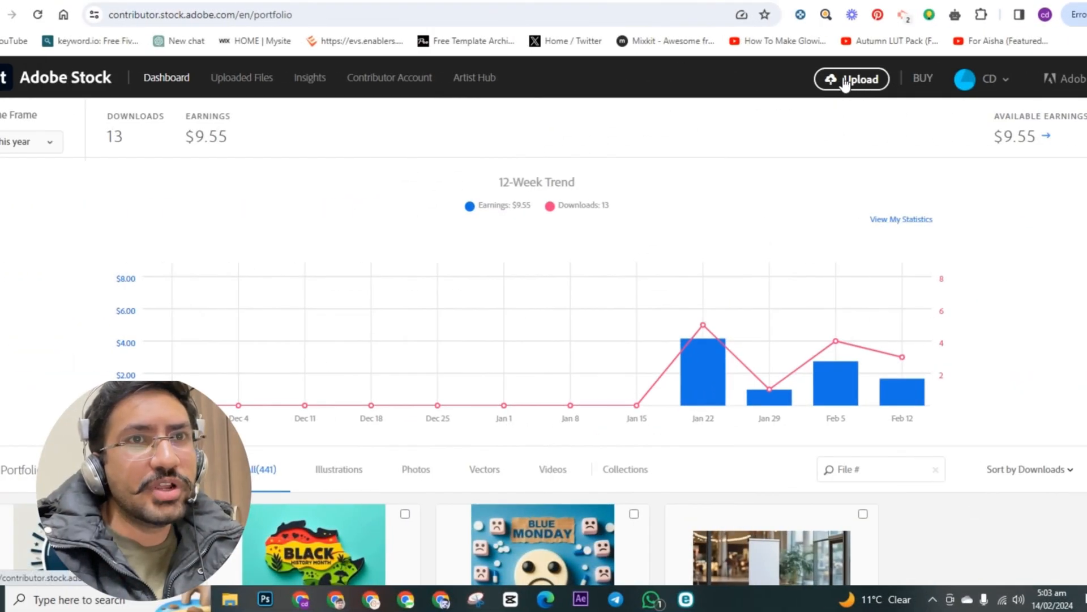
Step: Open the upload screen and dismiss it to reach the list of new files under Uploaded Files
left_click(843, 80)
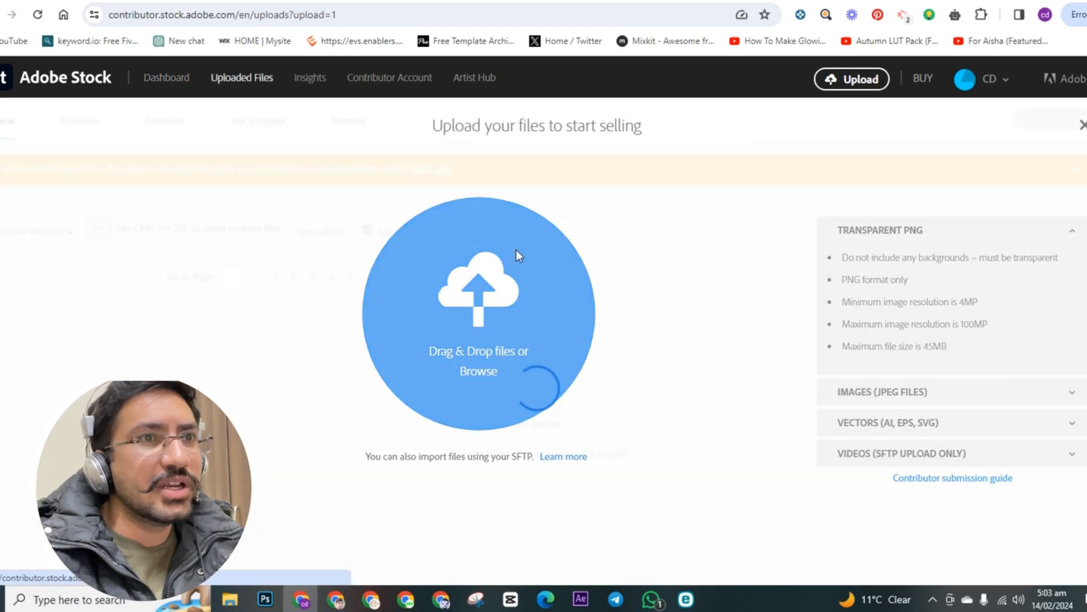
left_click(1082, 125)
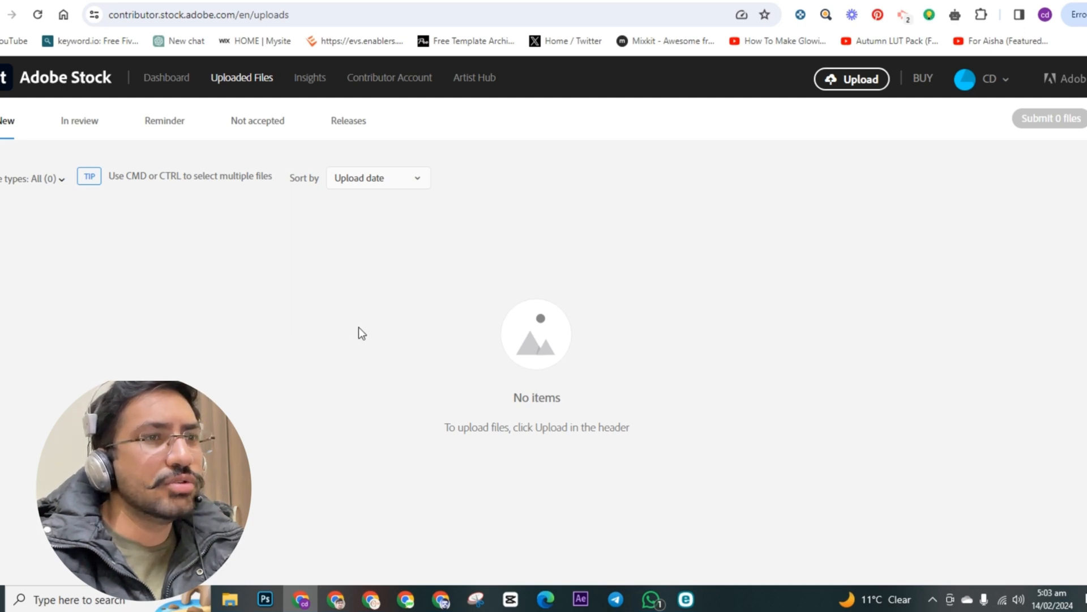
left_click(848, 83)
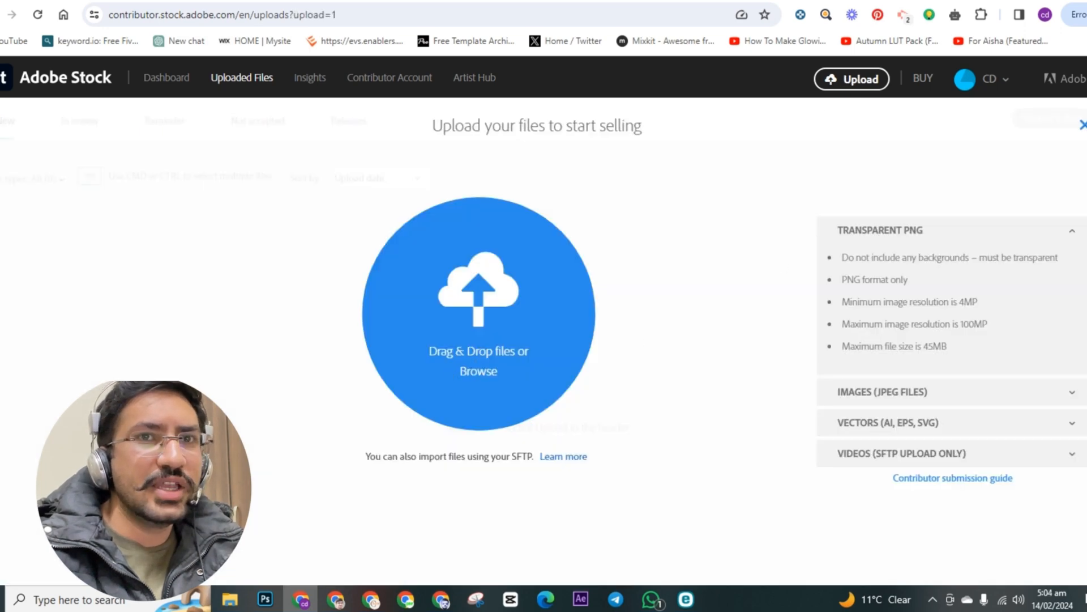
left_click(1083, 125)
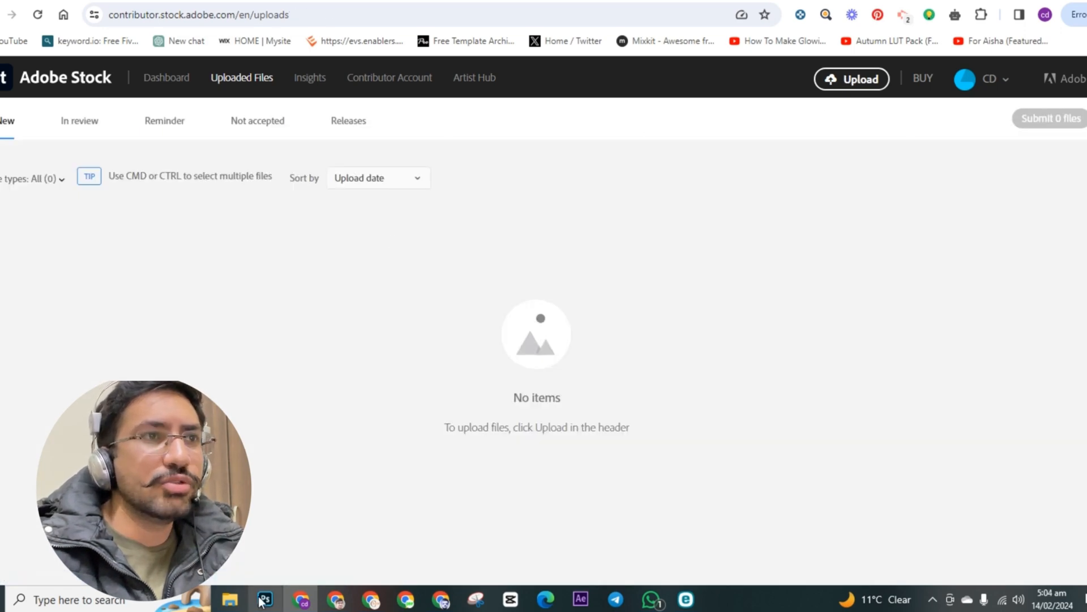
Step: Select every image in the Downloads folder on drive E and upload them all to the new files list
mouse_move(234, 603)
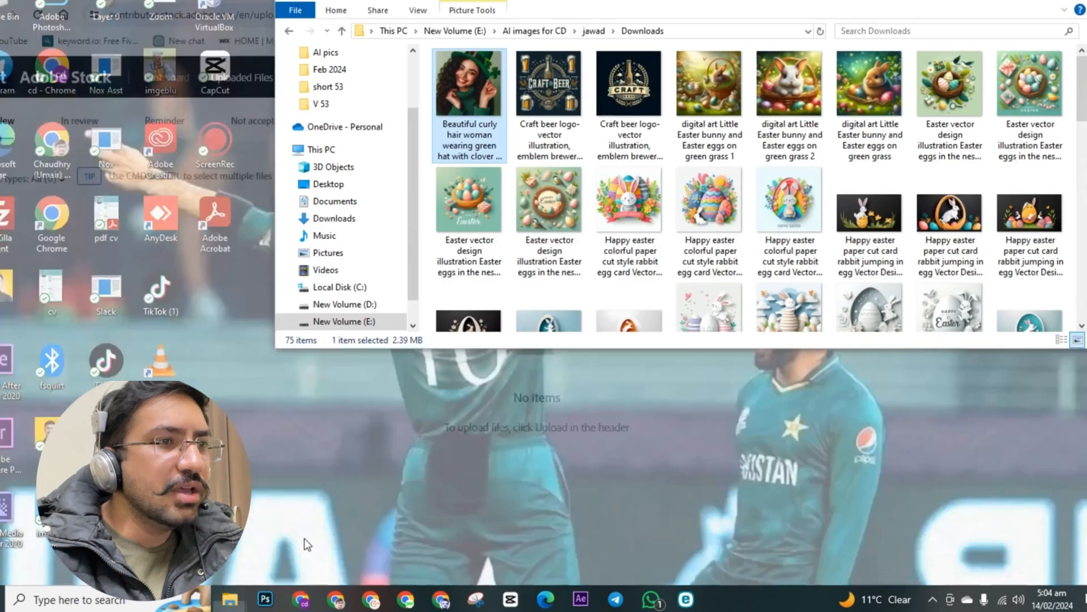
left_click(304, 539)
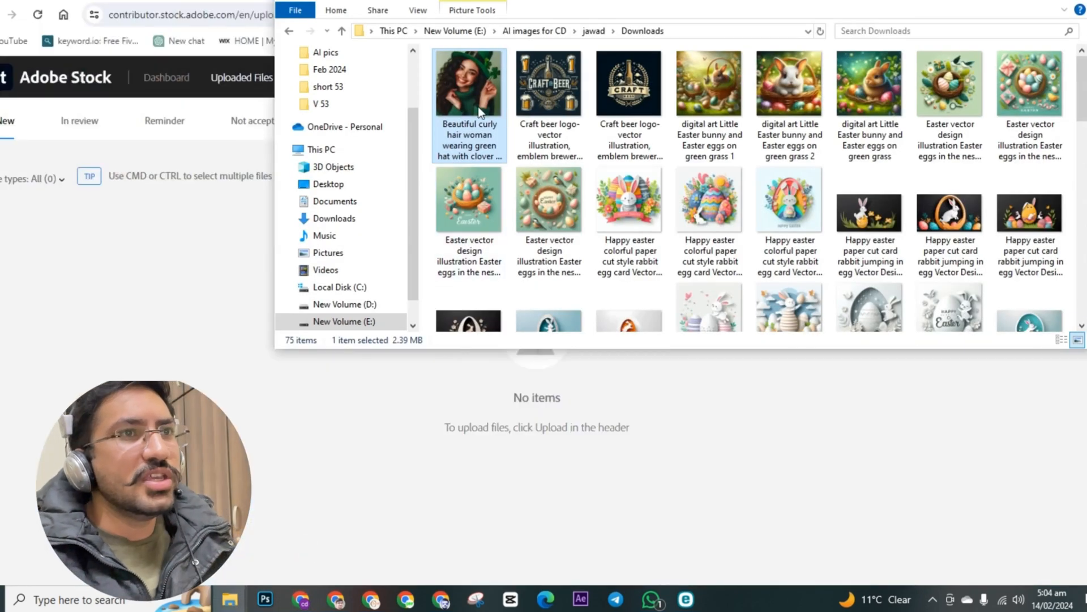
left_click_drag(427, 67, 1061, 364)
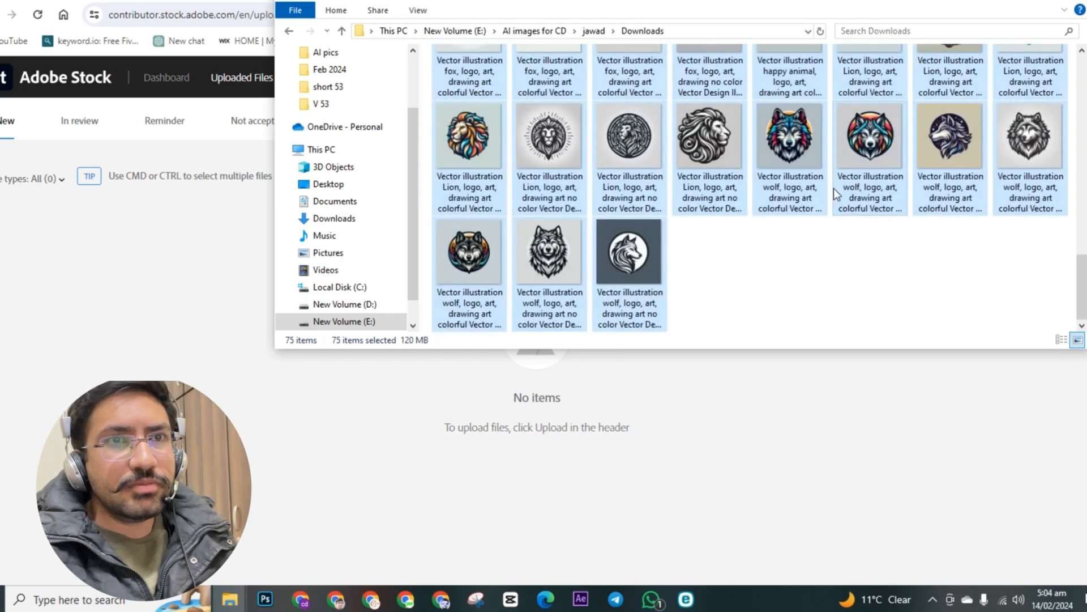
scroll(834, 188, "up", 10)
scroll(761, 269, "up", 3)
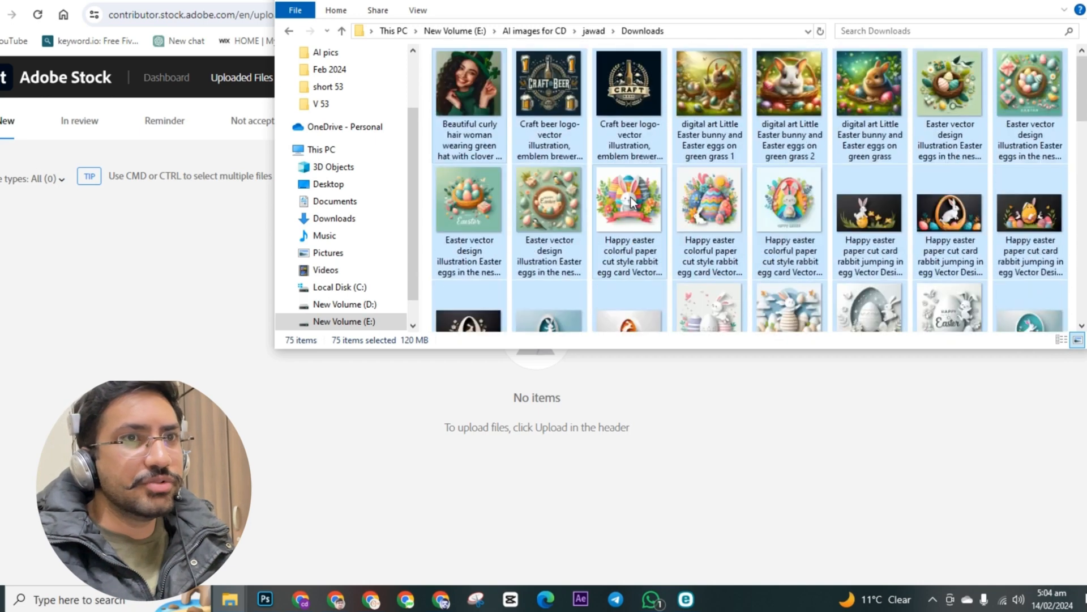
left_click_drag(633, 98, 190, 332)
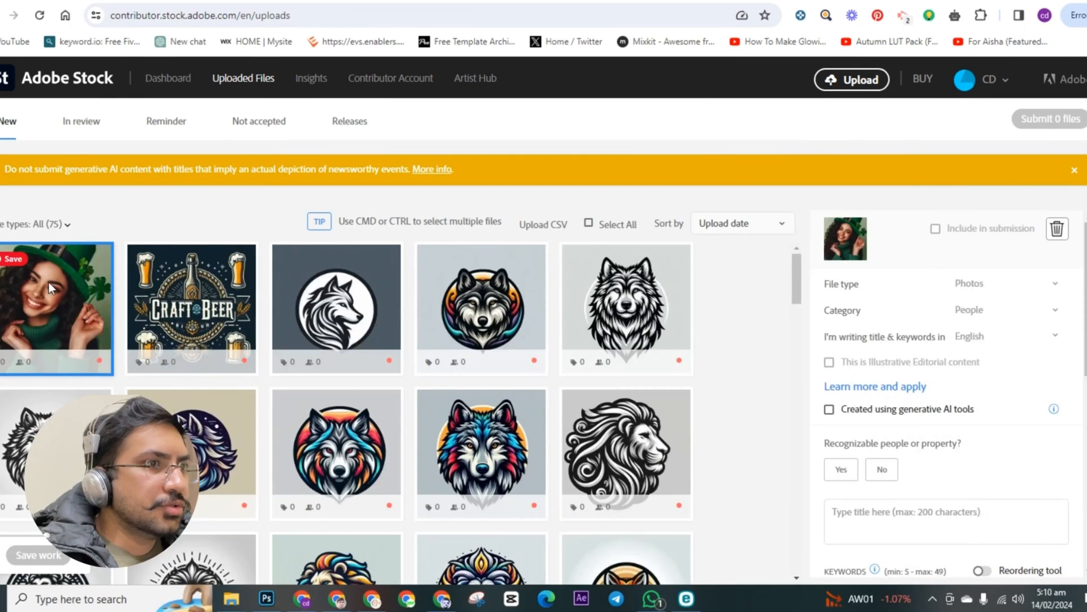
Step: Look over the uploaded thumbnails and select all of the new files for batch editing
scroll(57, 289, "down", 2)
scroll(255, 400, "down", 10)
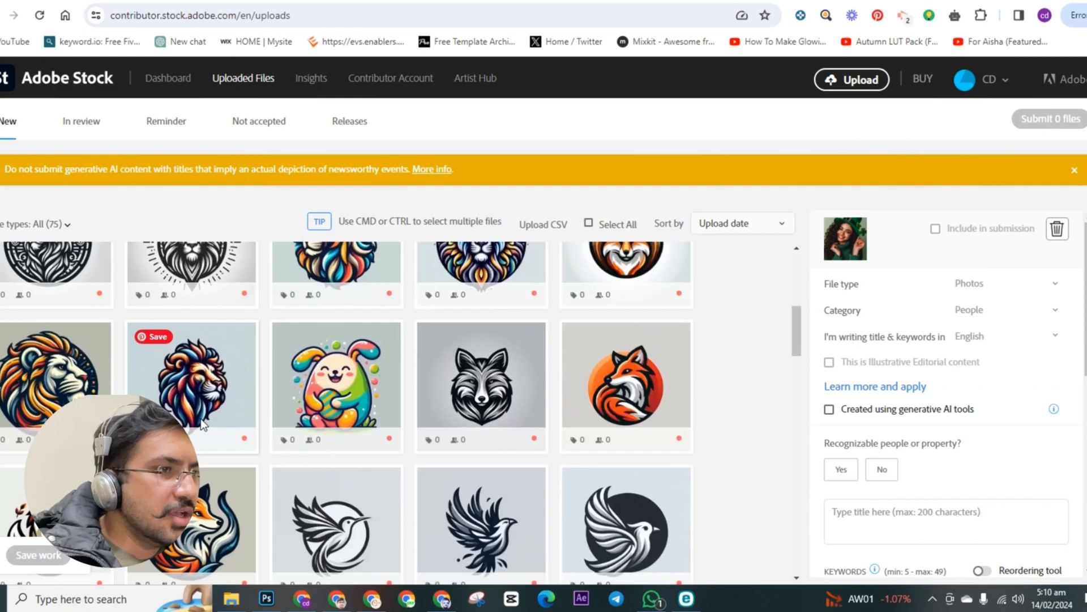
scroll(256, 396, "up", 10)
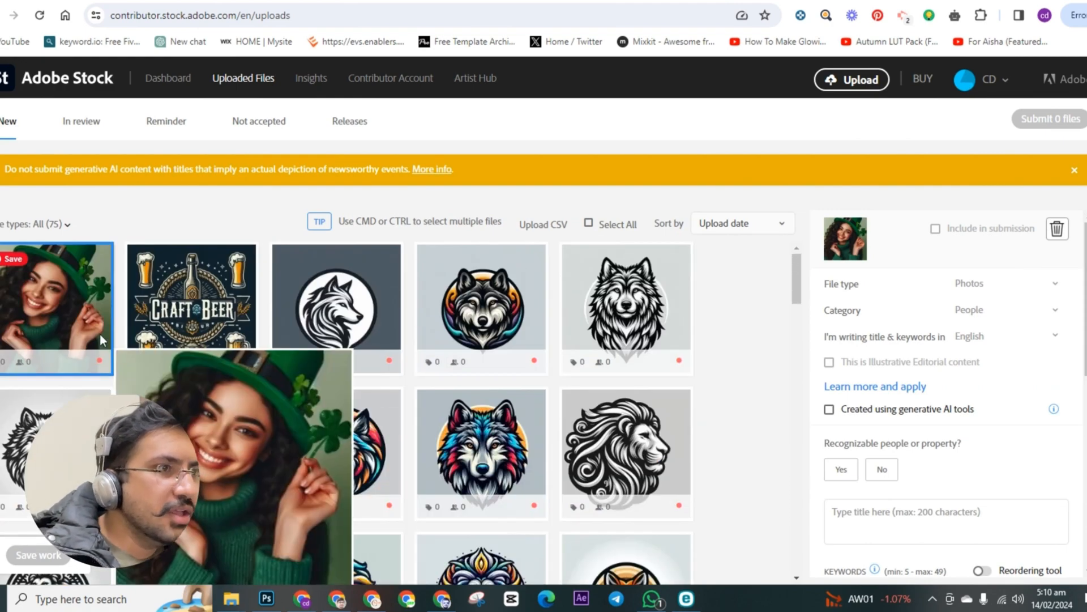
mouse_move(473, 361)
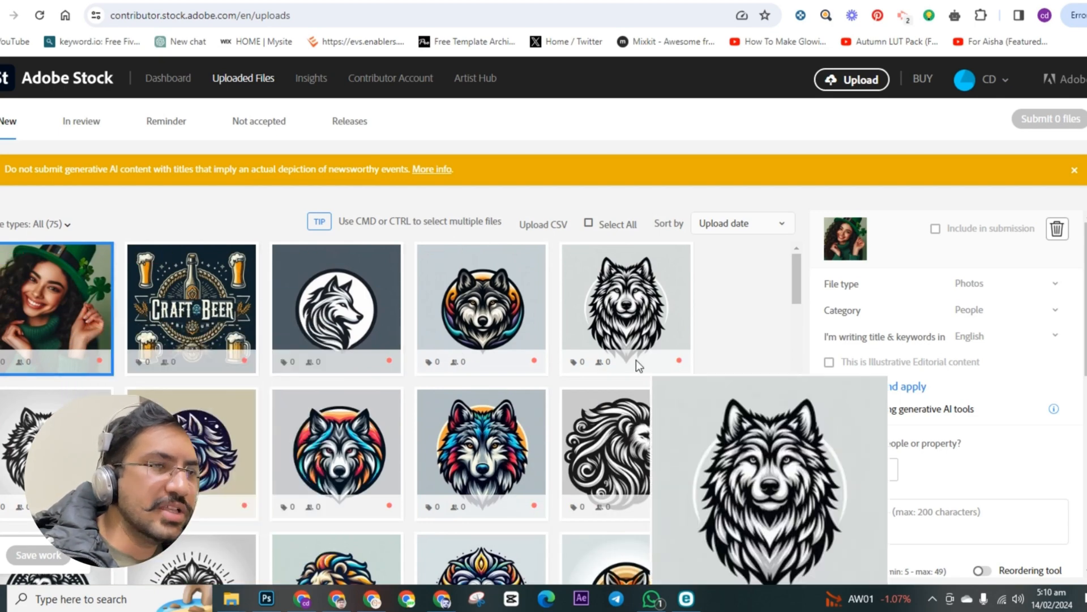
mouse_move(137, 305)
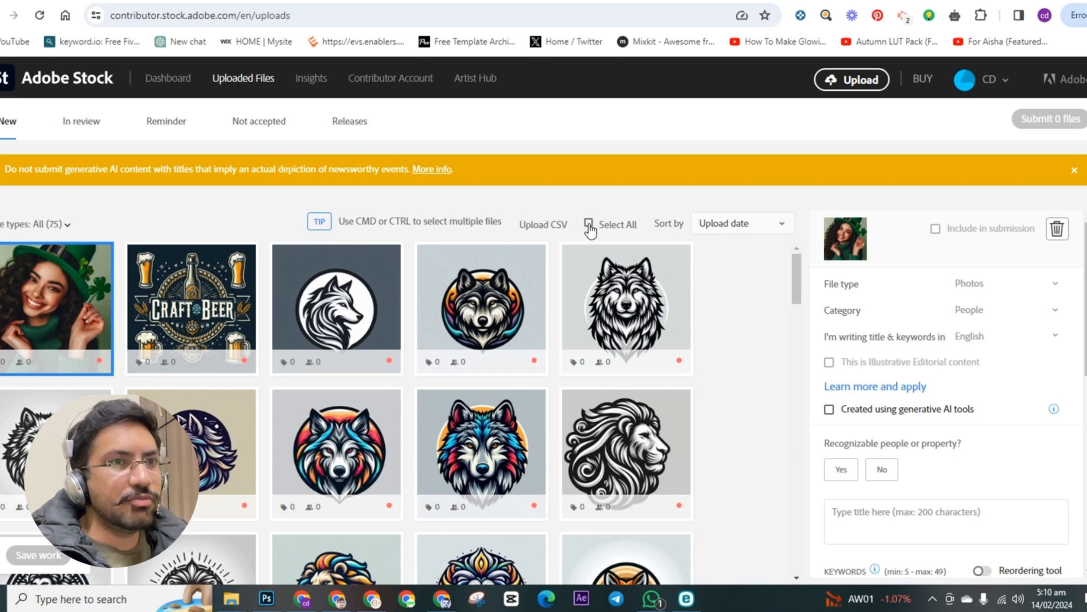
left_click(589, 224)
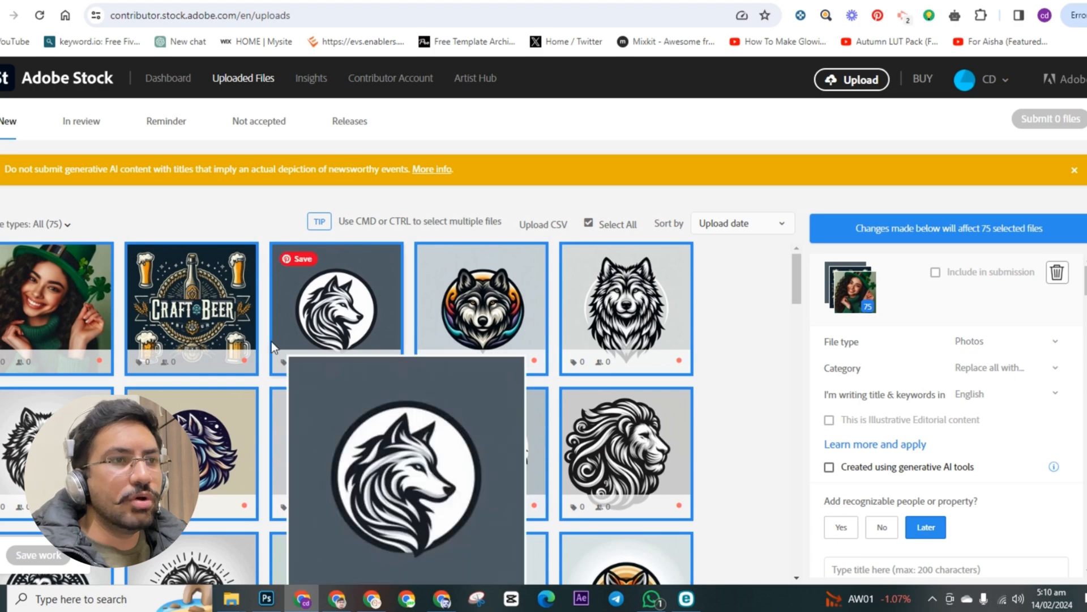
Step: Set the file type of all selected files to Illustrations
mouse_move(629, 337)
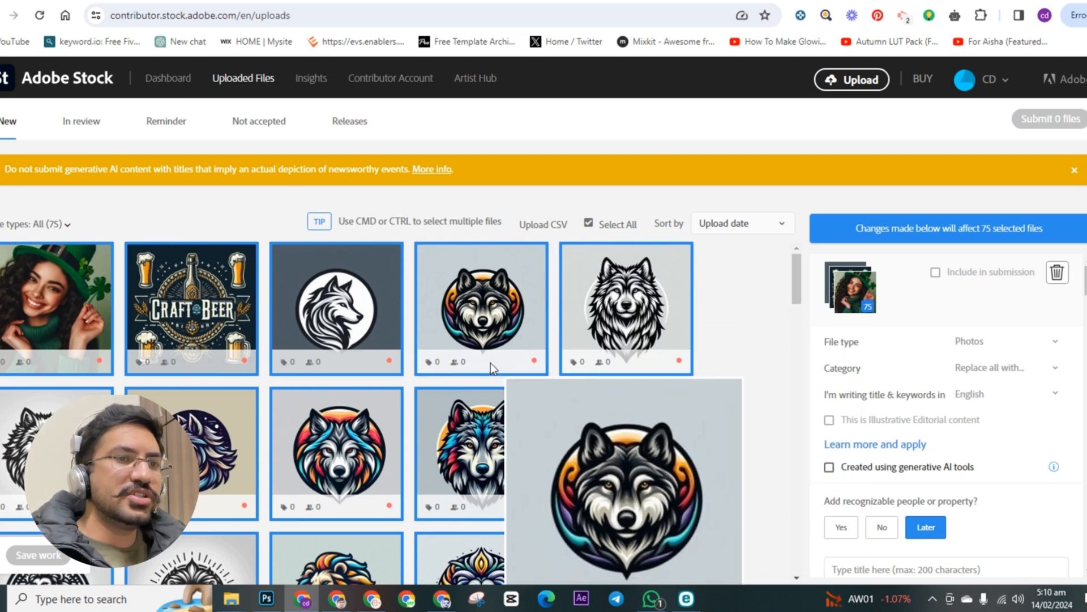
scroll(491, 363, "down", 5)
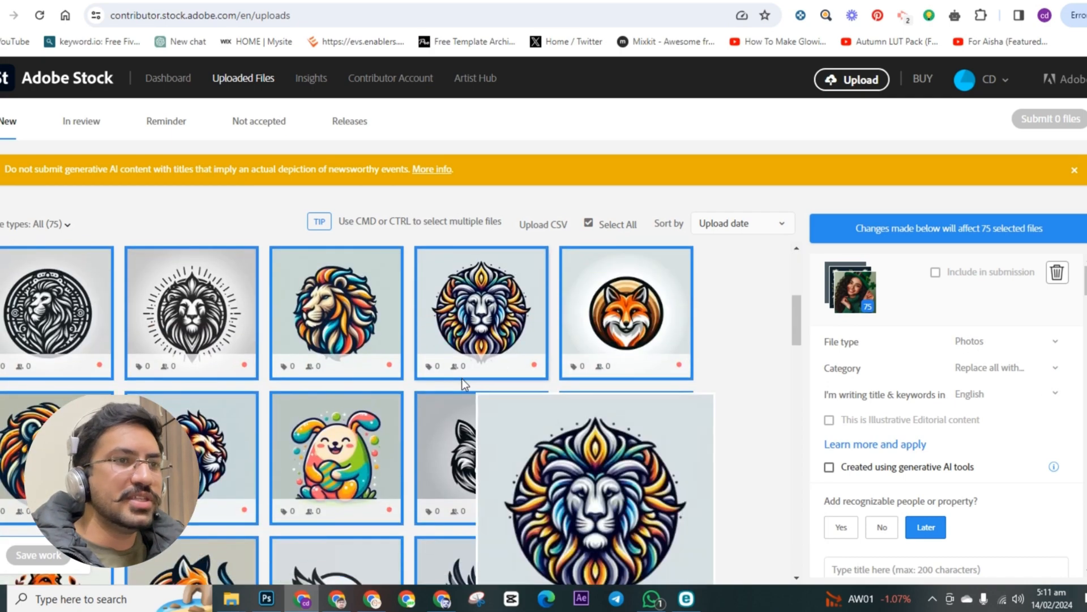
scroll(447, 388, "down", 3)
scroll(436, 394, "down", 9)
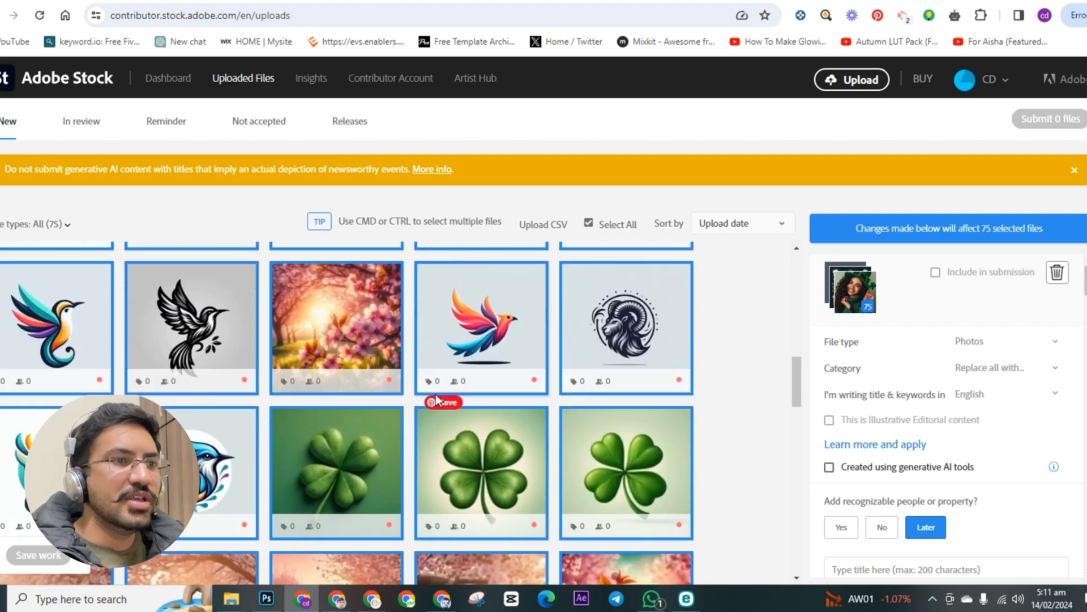
mouse_move(659, 408)
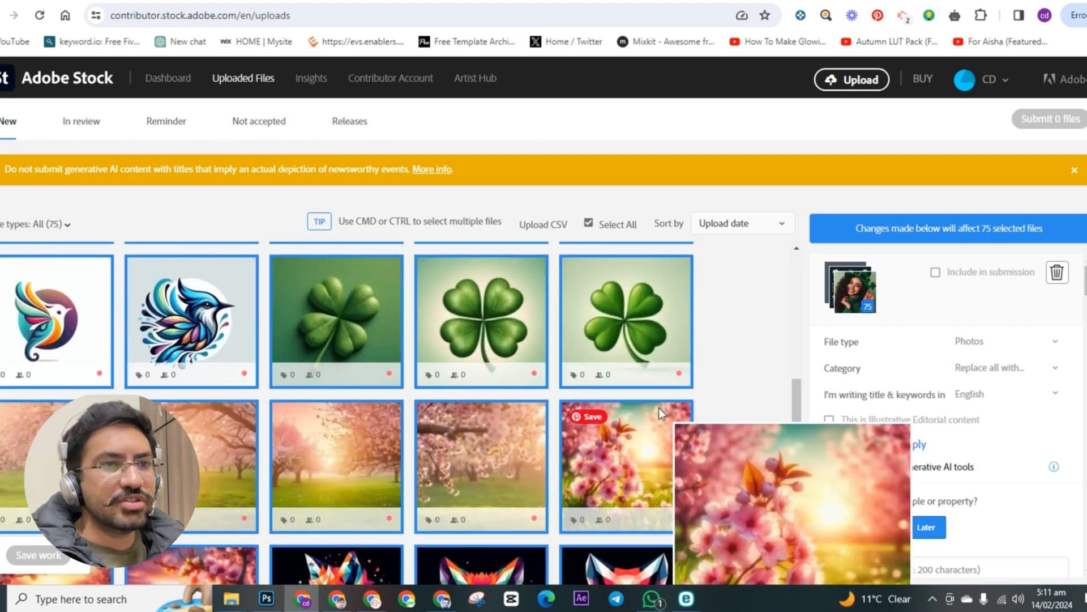
scroll(659, 408, "down", 1)
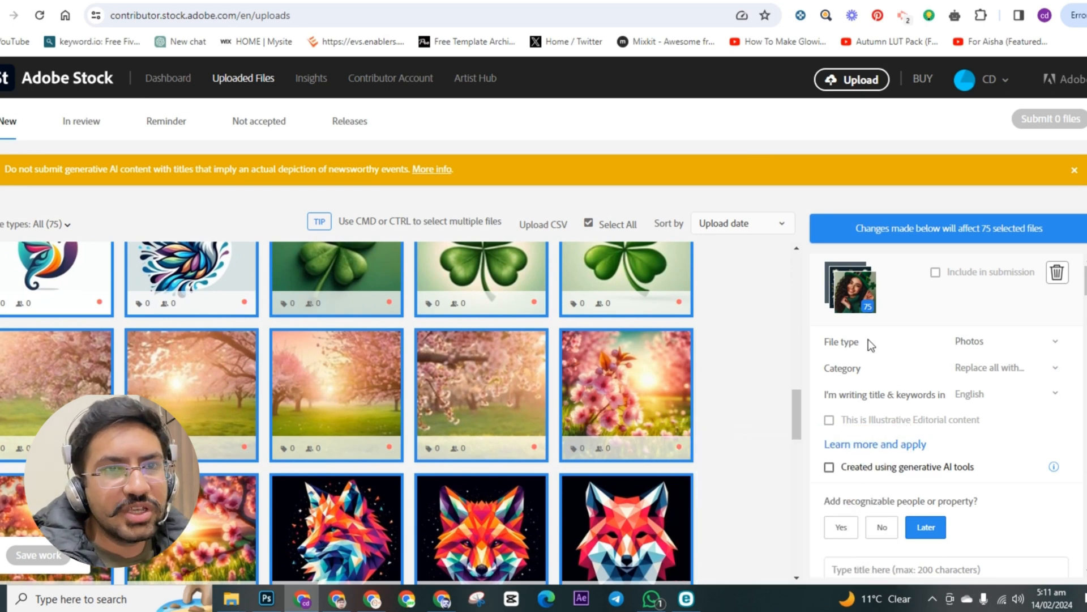
left_click(1005, 347)
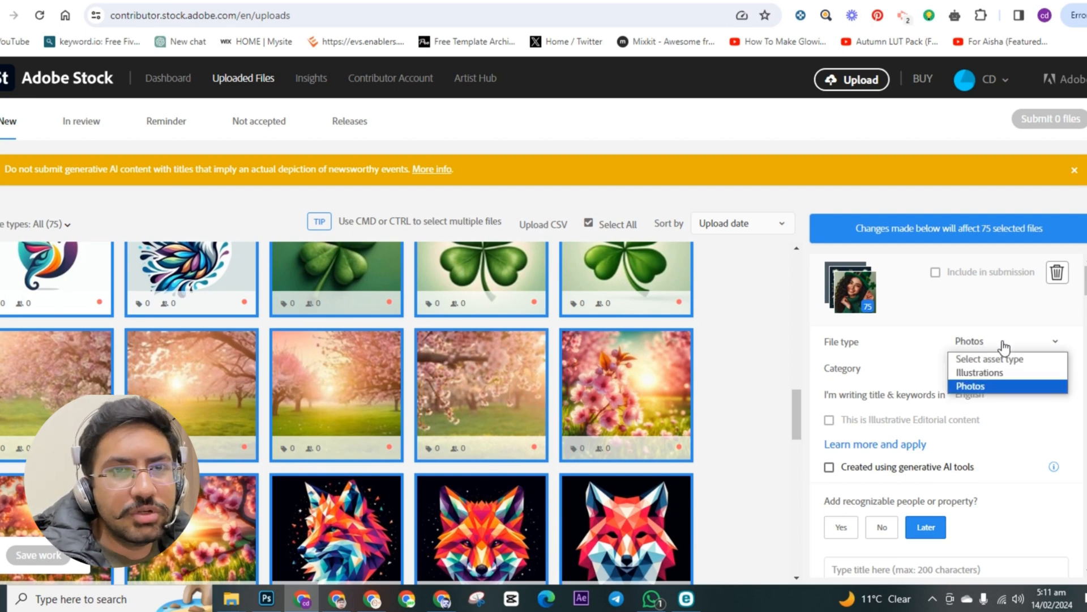
left_click(994, 374)
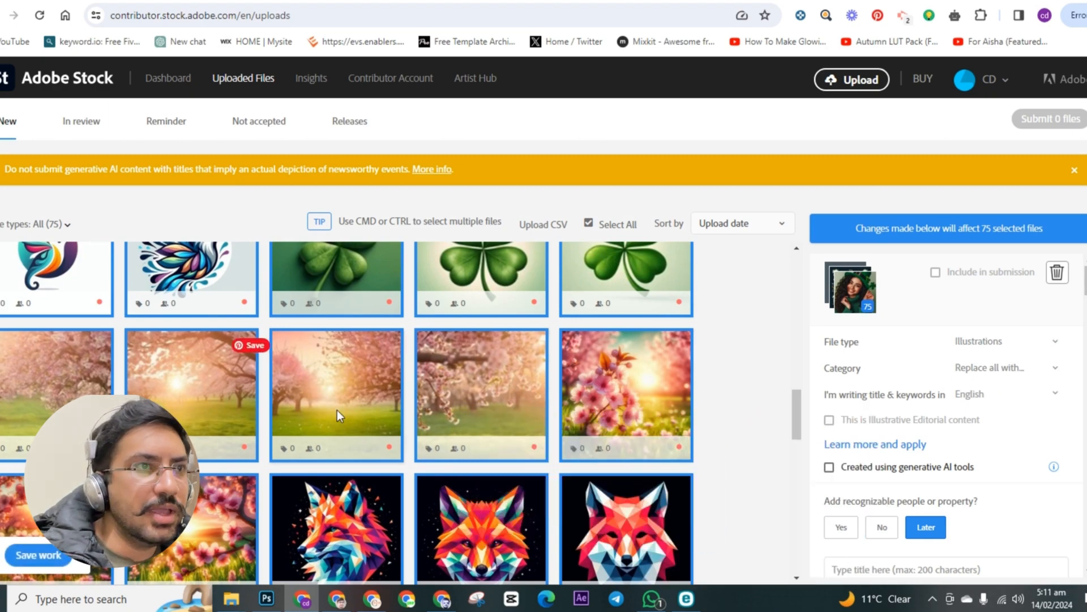
Step: Mark all selected files as created using generative AI tools
scroll(420, 428, "down", 3)
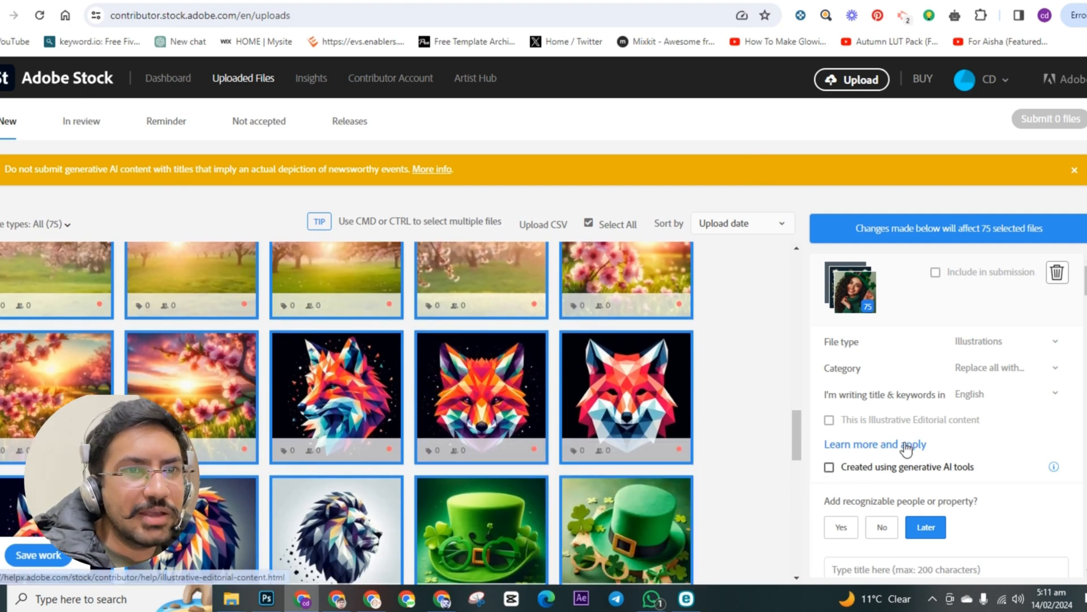
scroll(843, 441, "down", 1)
left_click(829, 396)
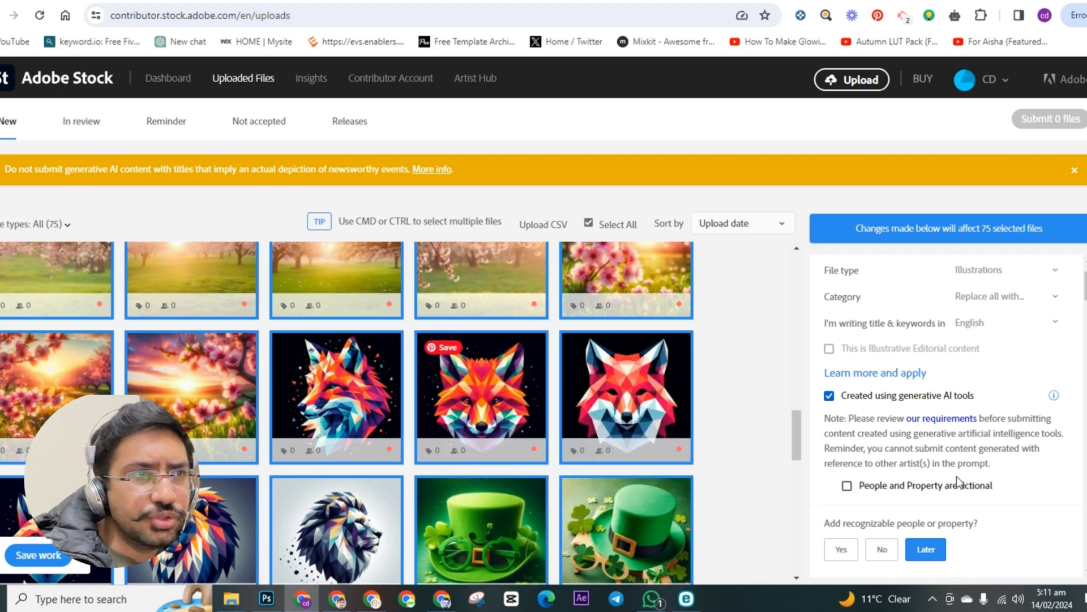
Step: Look through the selected thumbnails and mark all selected files as having no recognizable people or property
scroll(305, 389, "up", 10)
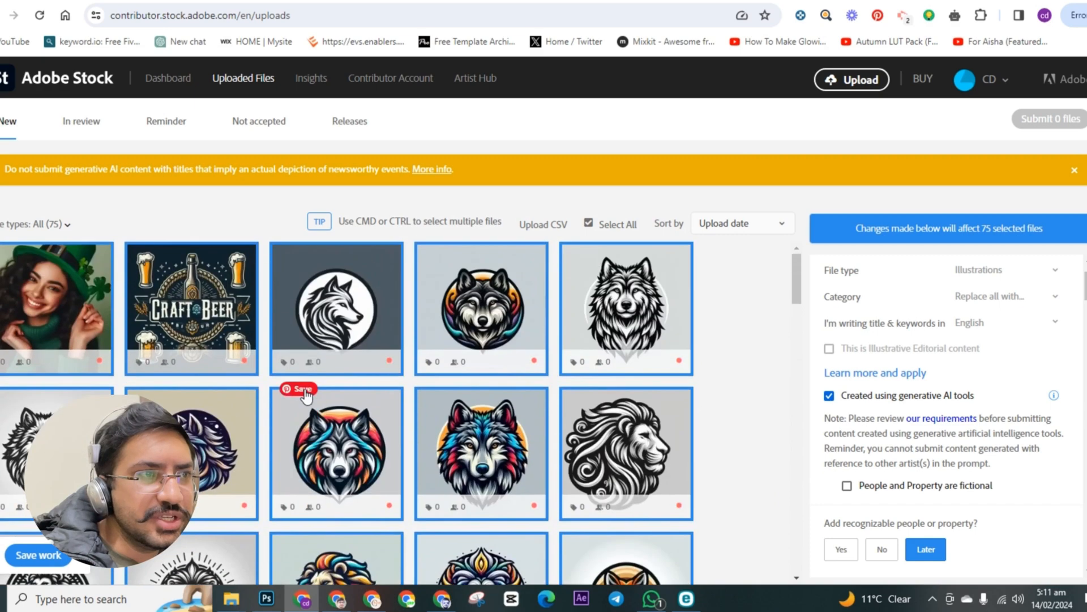
mouse_move(64, 285)
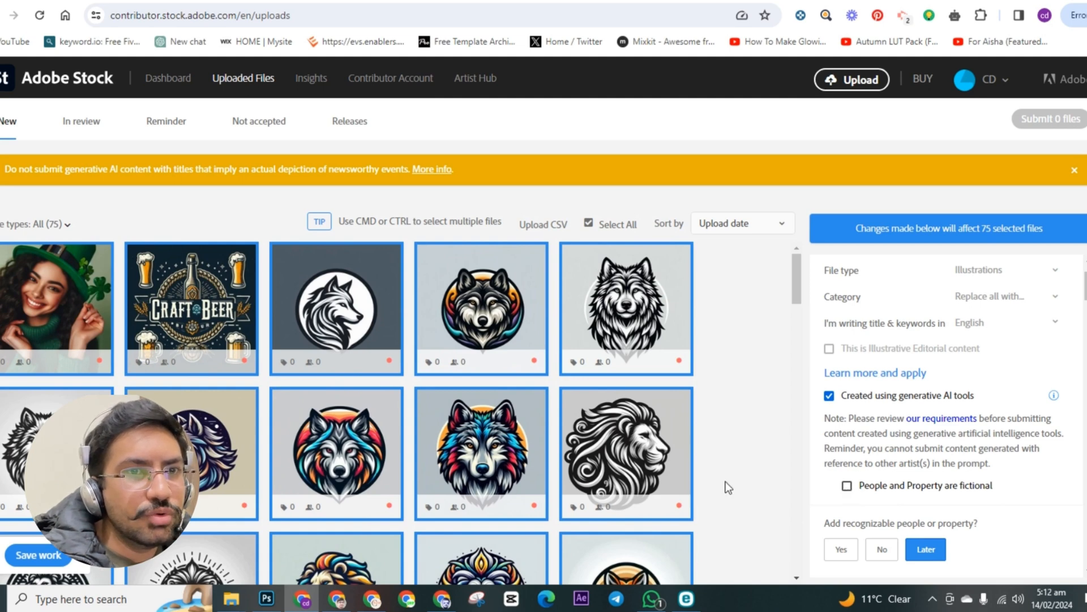
scroll(487, 428, "down", 10)
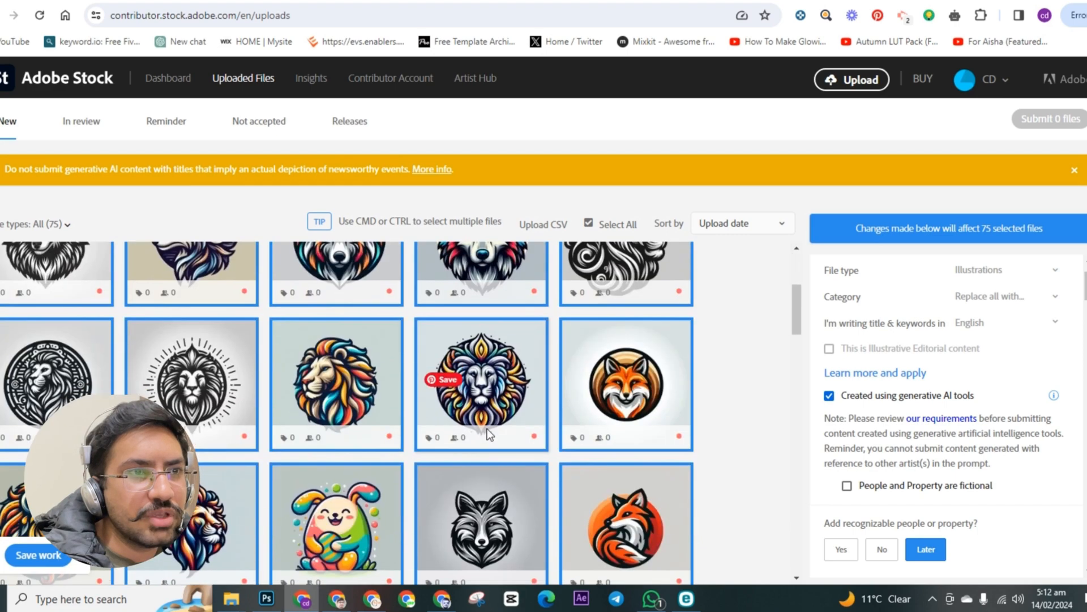
scroll(489, 430, "down", 3)
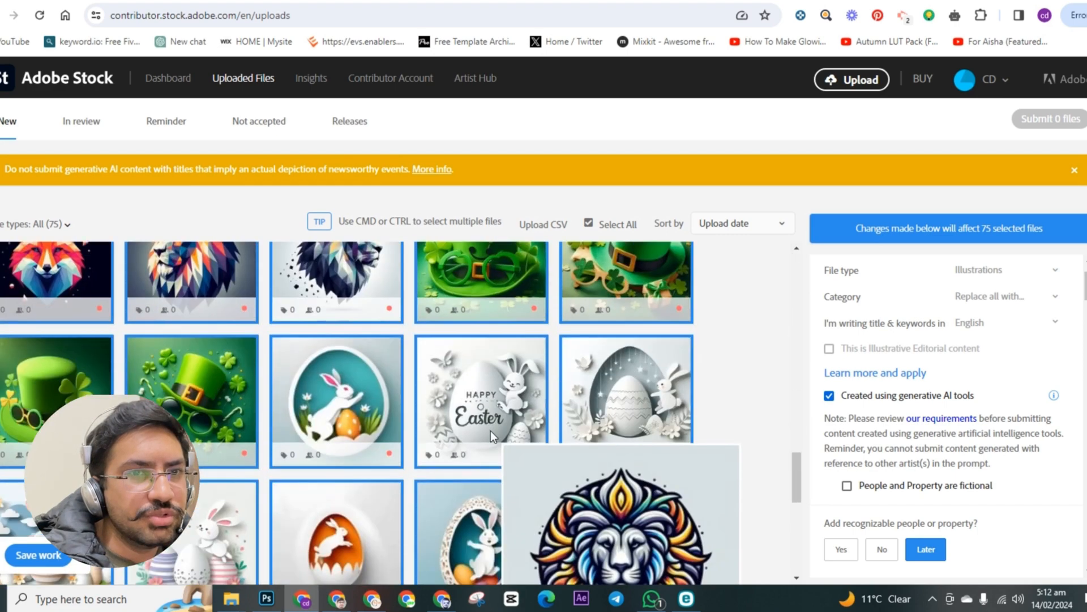
scroll(491, 450, "down", 4)
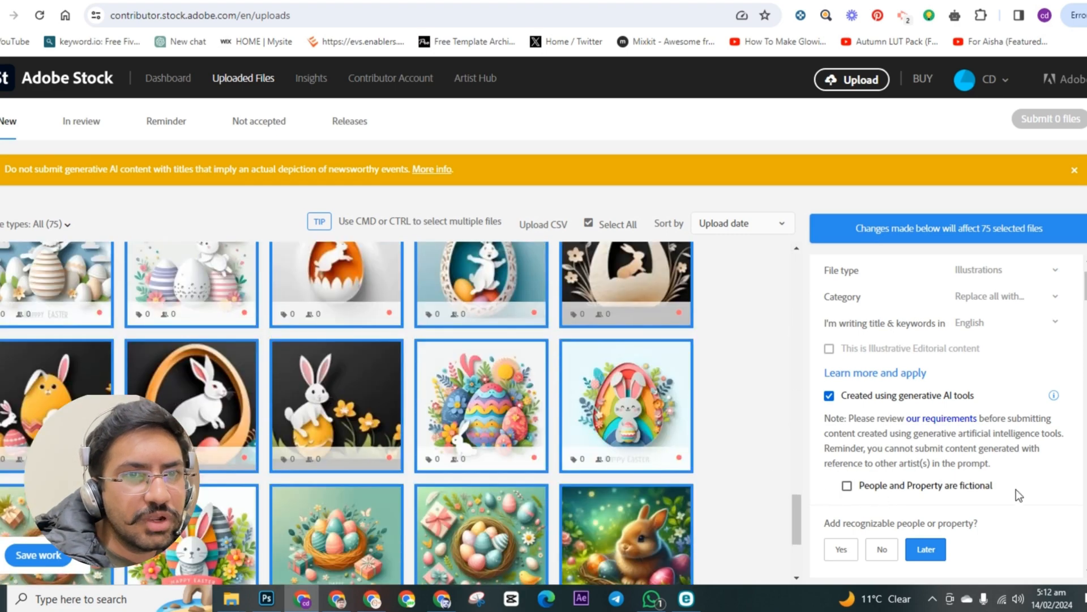
scroll(1016, 489, "down", 4)
scroll(932, 466, "up", 1)
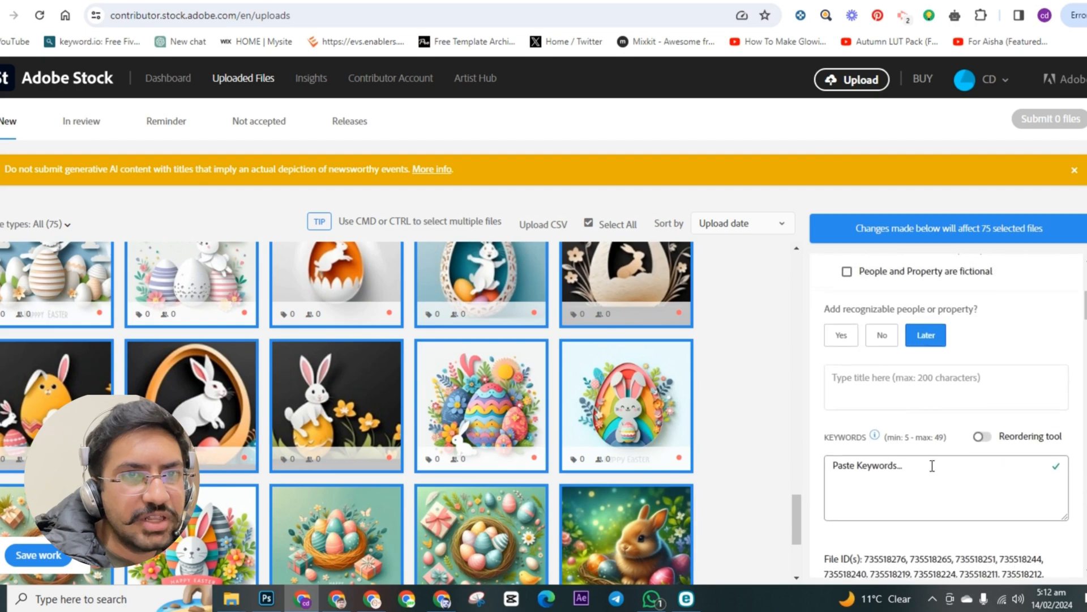
left_click(883, 338)
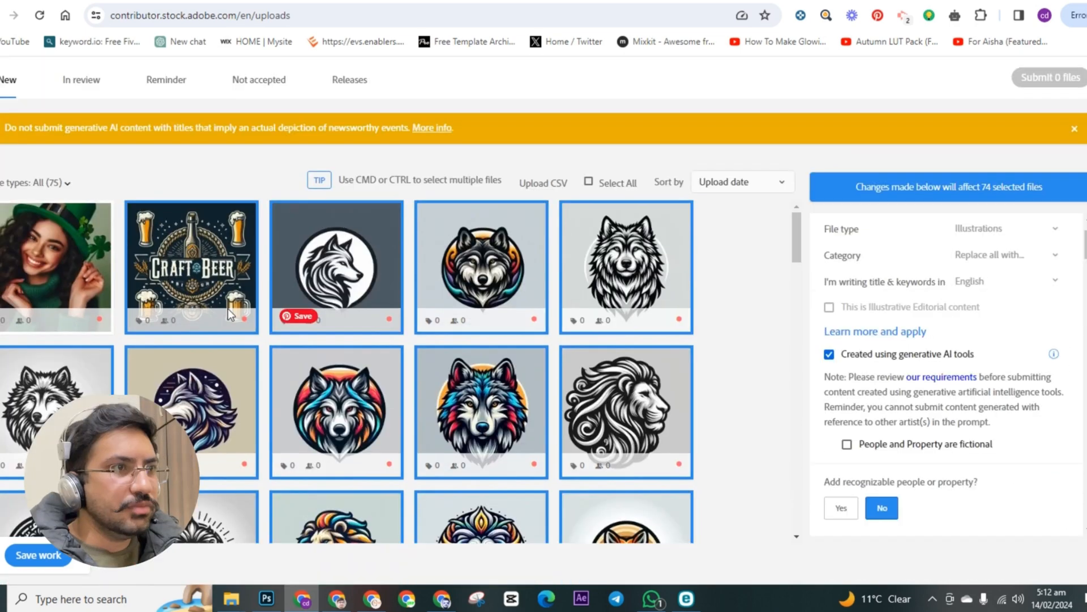
scroll(233, 309, "up", 1)
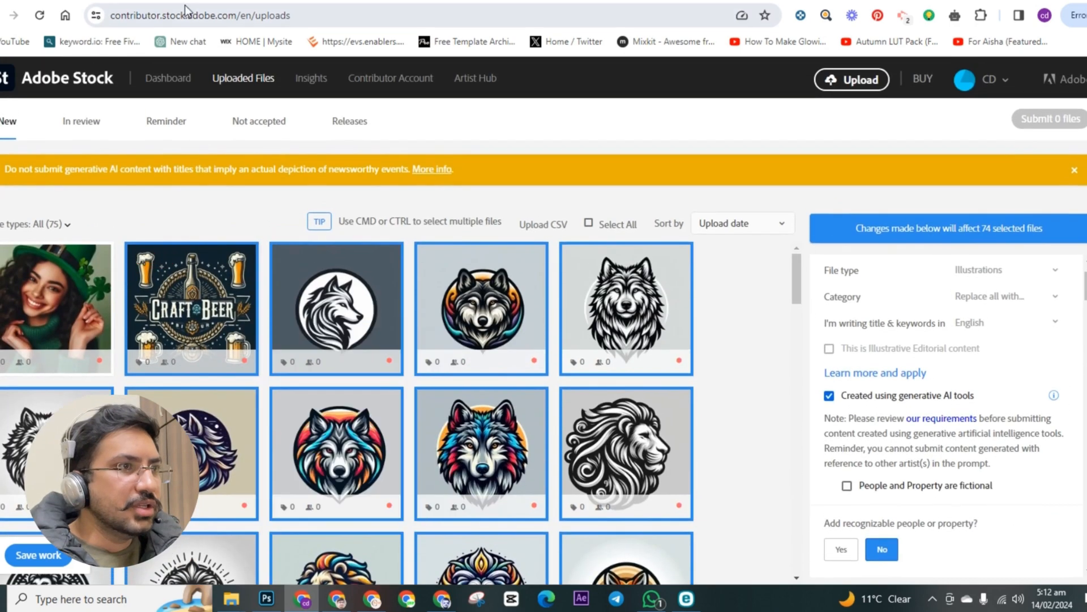
Step: Open the files in review, saving the pending changes, and look through the earlier submissions
left_click(81, 125)
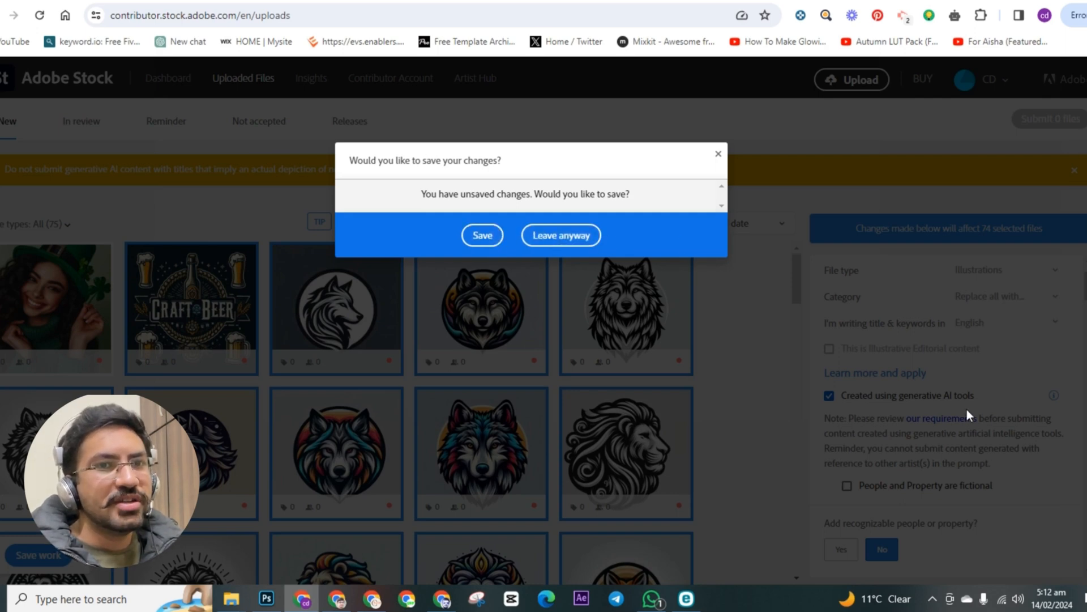
left_click(481, 241)
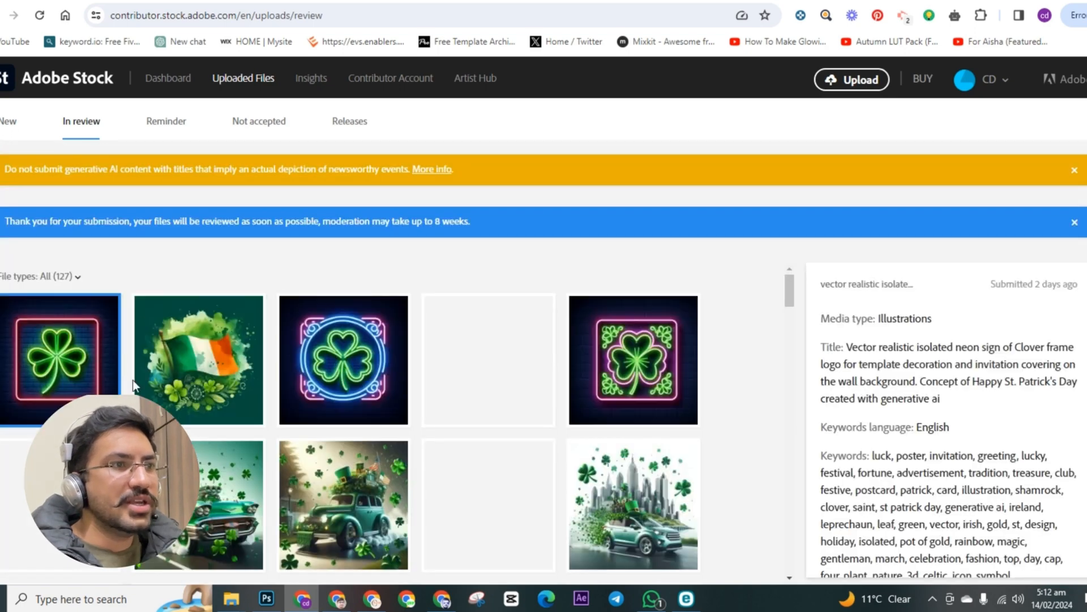
scroll(450, 389, "down", 2)
scroll(418, 389, "down", 2)
scroll(414, 390, "up", 7)
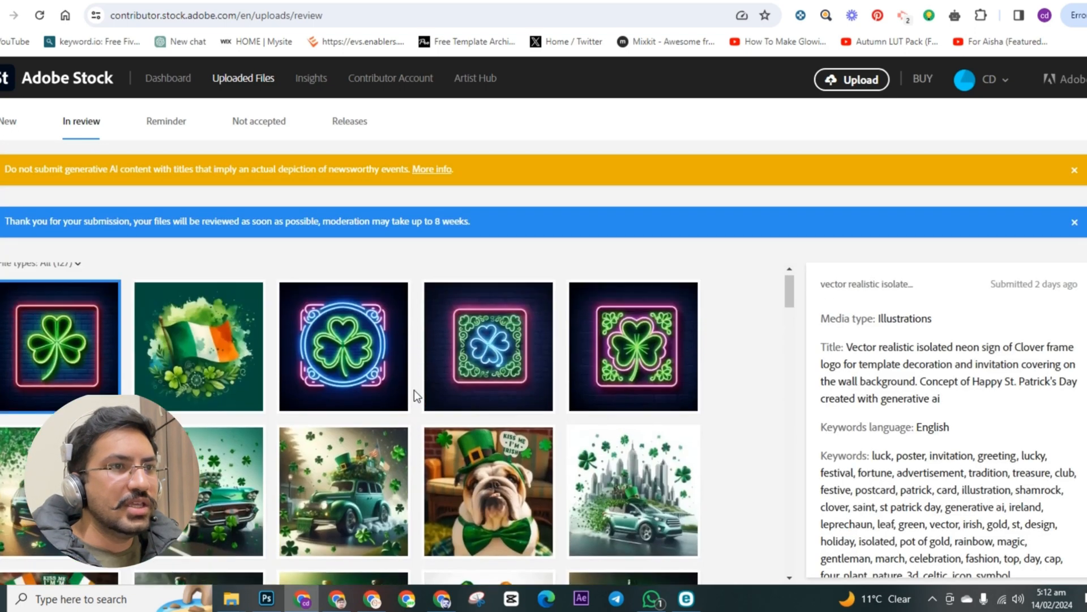
Step: Return to the new files and certify that people and property are fictional for the image of the woman in the green hat
left_click(10, 126)
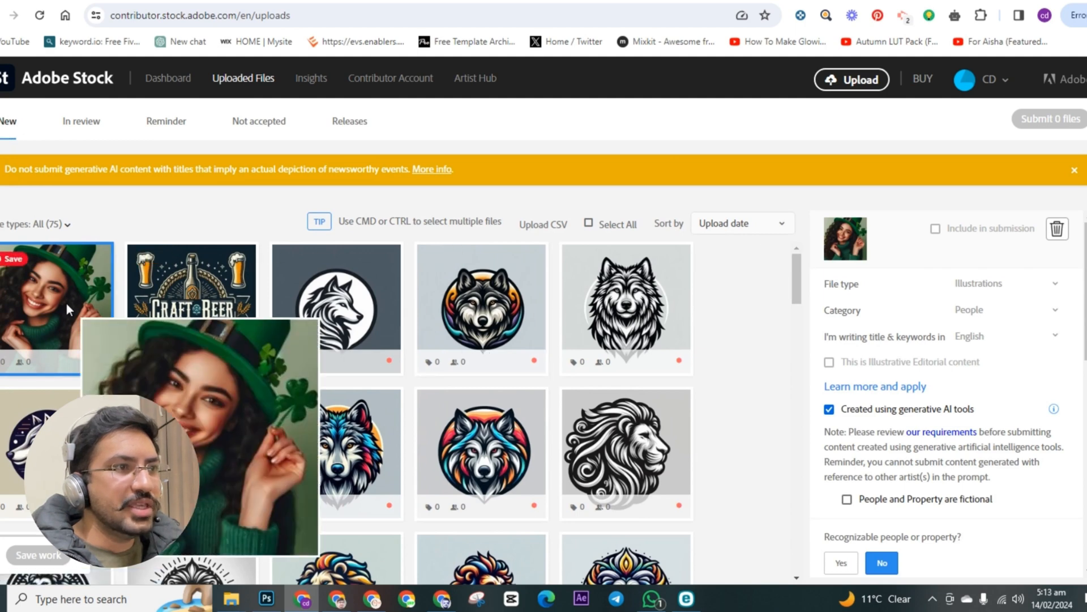
scroll(934, 460, "down", 2)
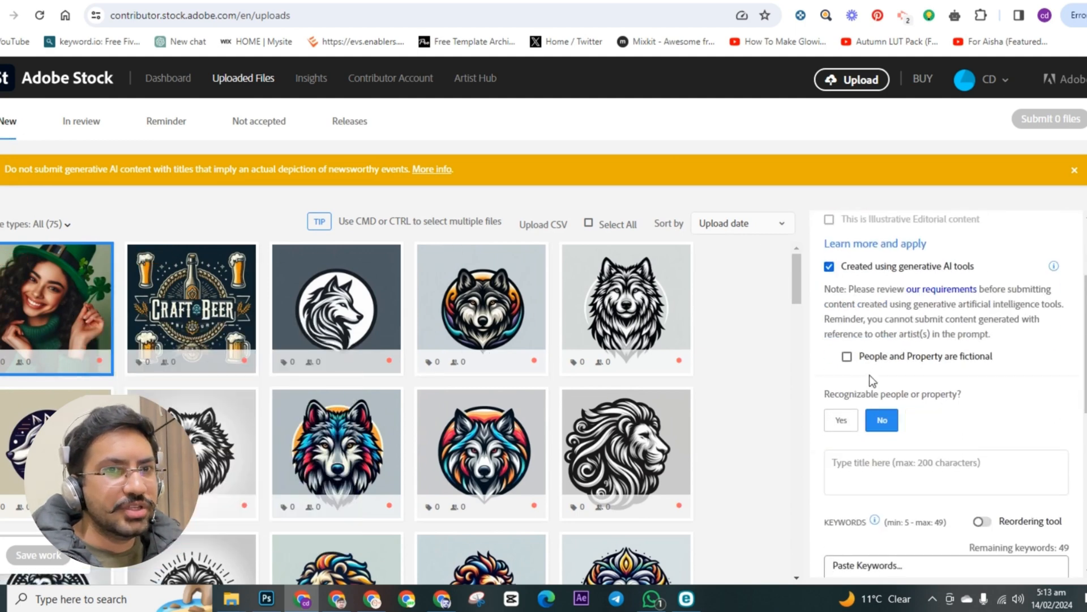
left_click(848, 357)
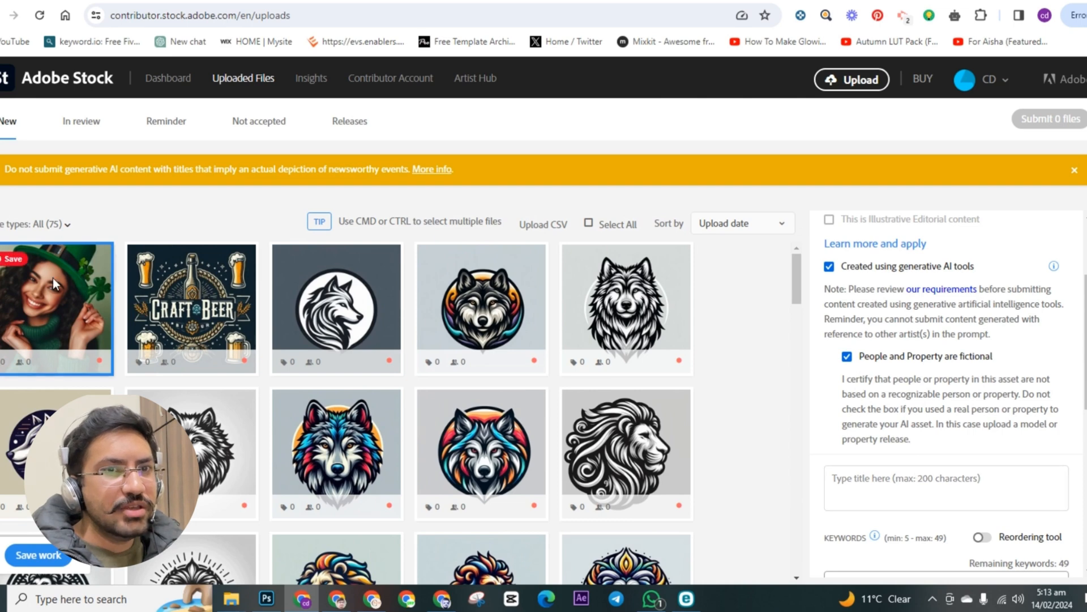
mouse_move(44, 305)
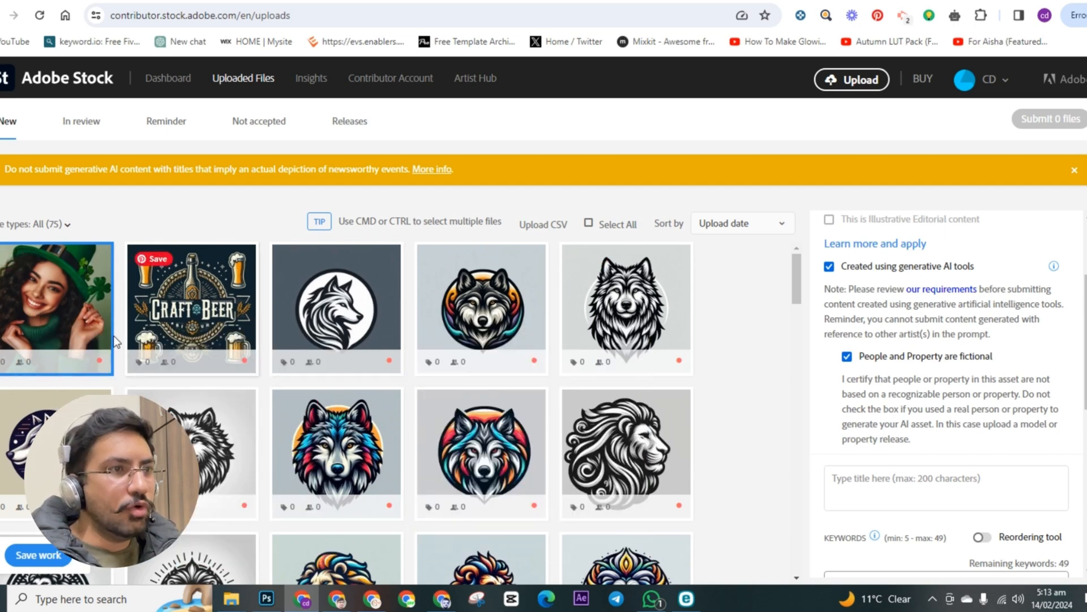
mouse_move(65, 320)
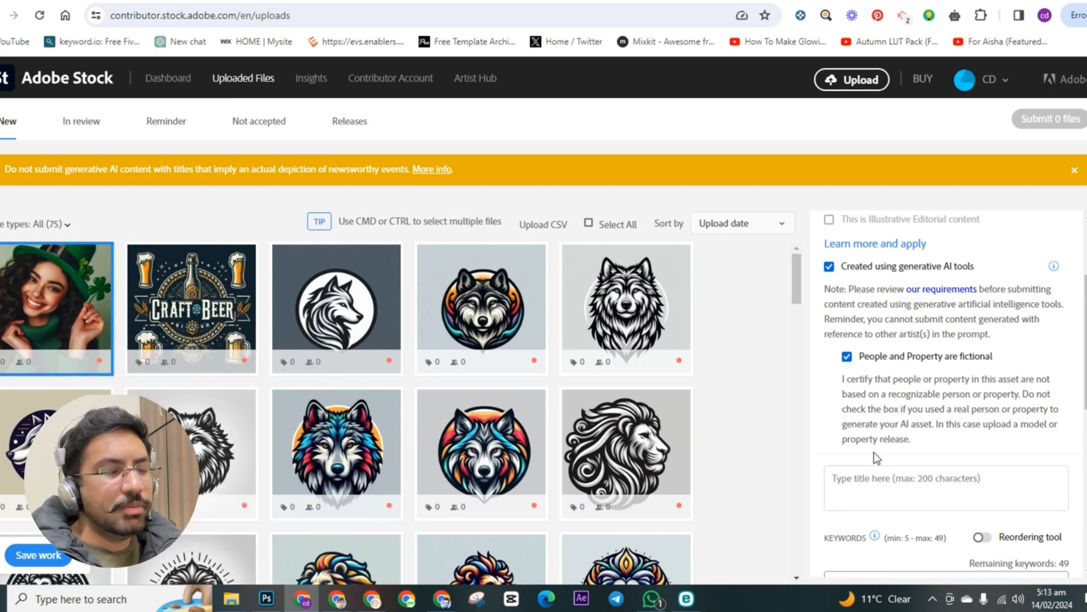
Step: Copy the file name of the green-hat woman image from the Downloads folder on drive E and return to the submission details
scroll(926, 453, "down", 4)
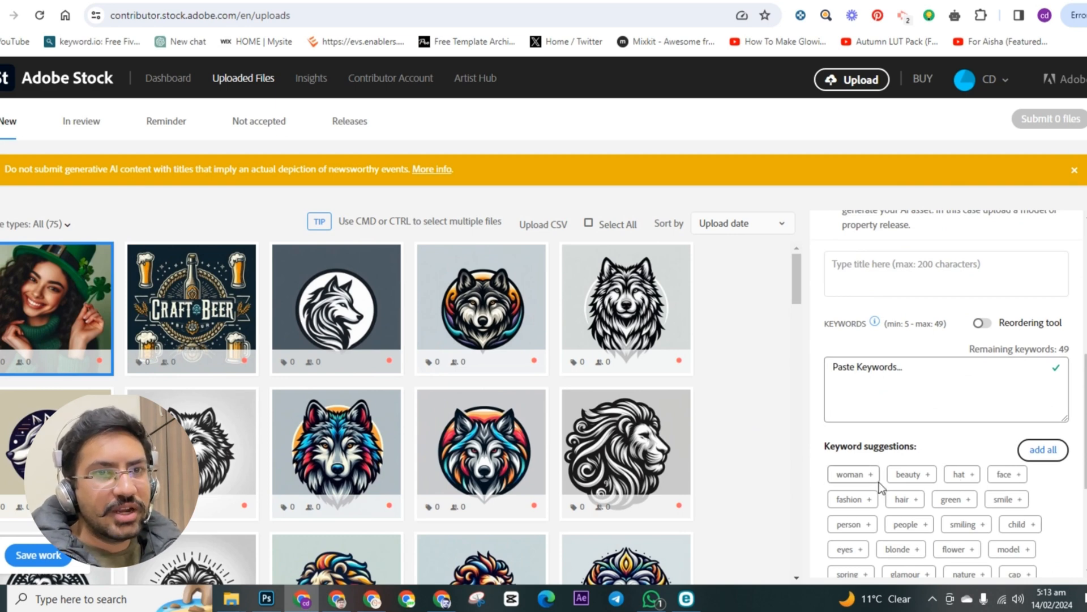
scroll(906, 482, "down", 1)
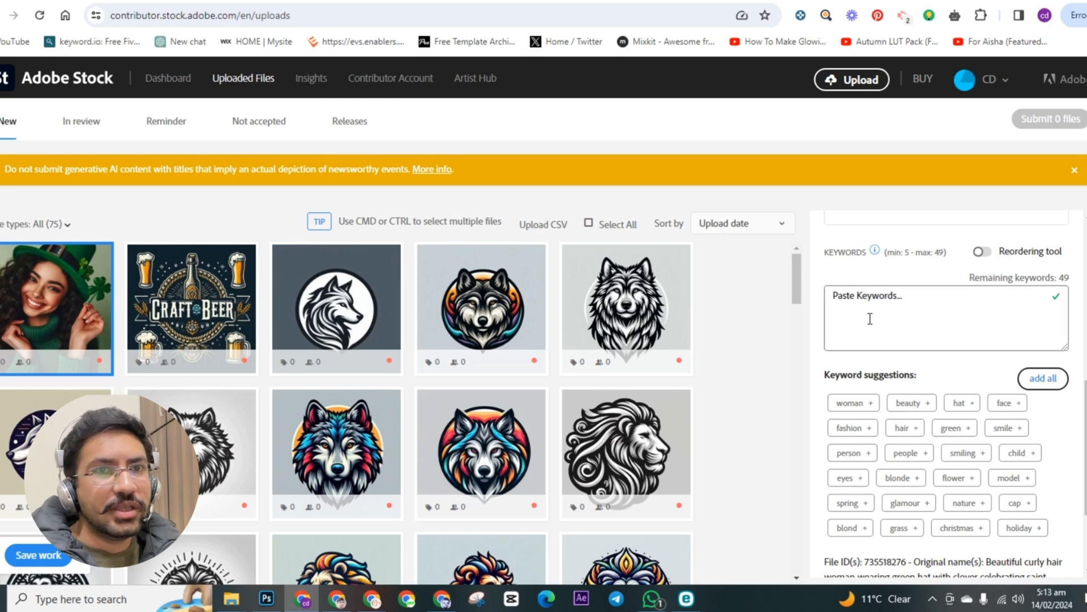
scroll(870, 319, "up", 1)
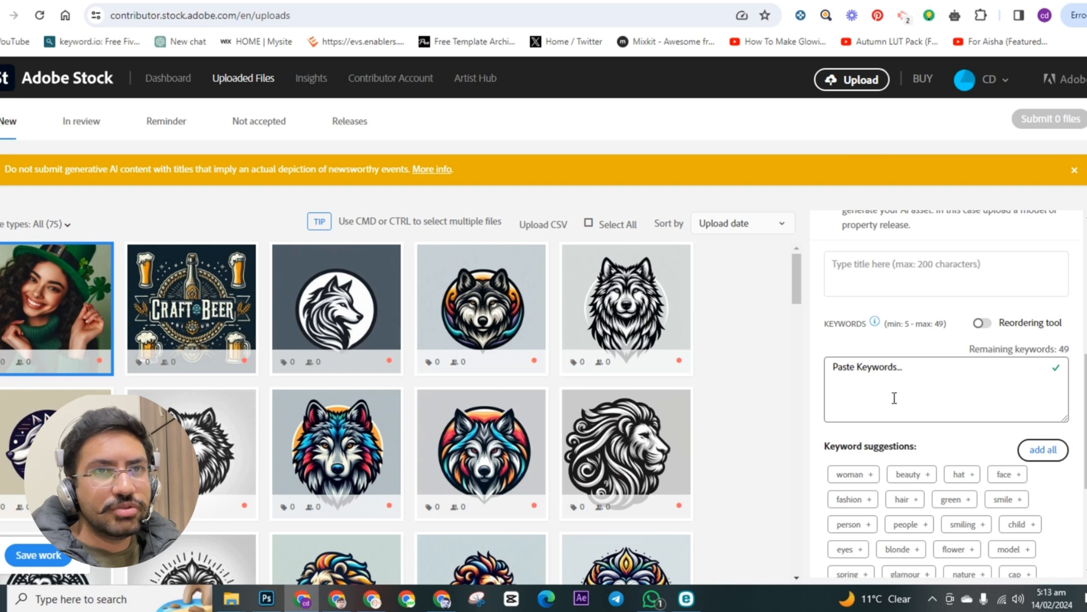
scroll(895, 396, "up", 1)
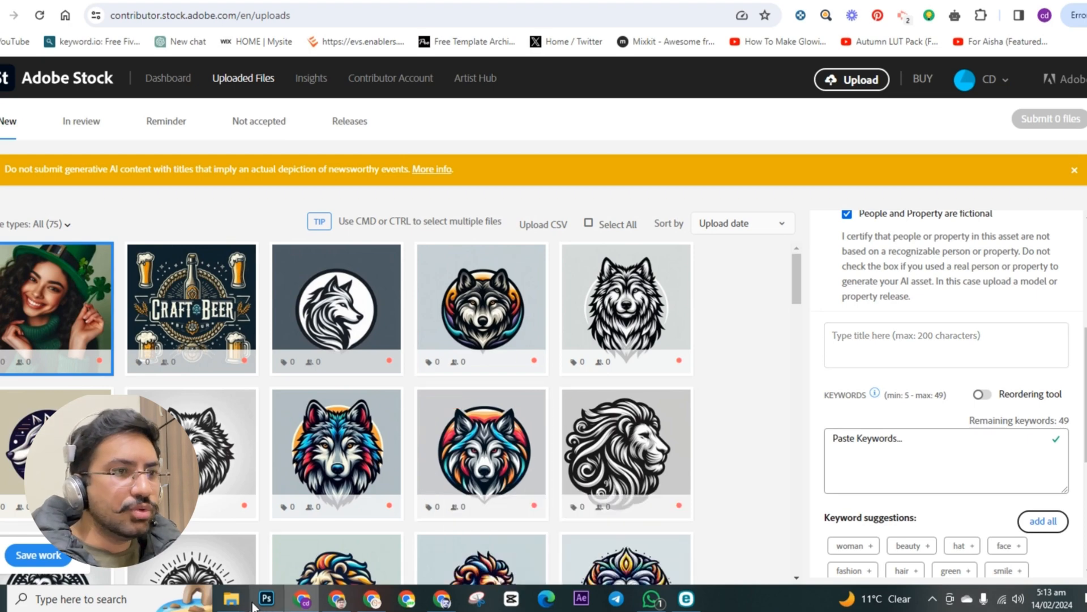
mouse_move(231, 601)
left_click(348, 549)
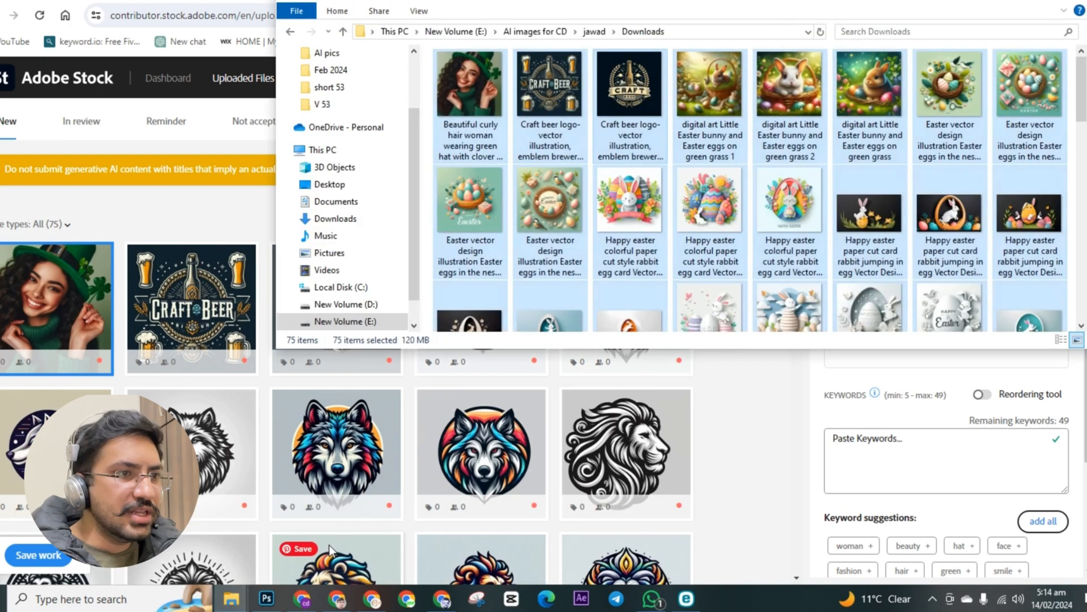
left_click(481, 103)
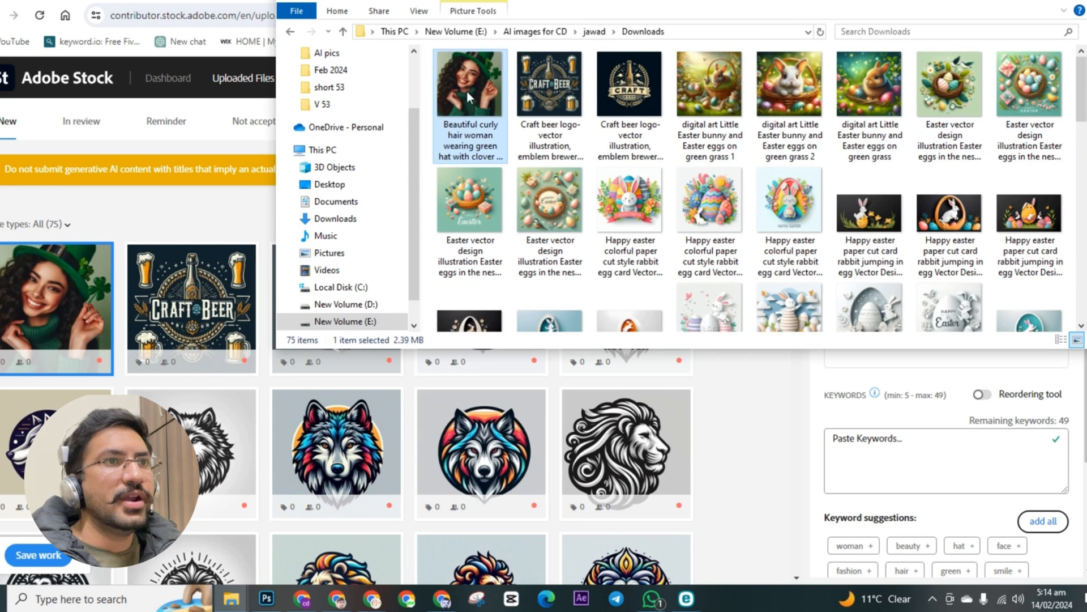
key("F2")
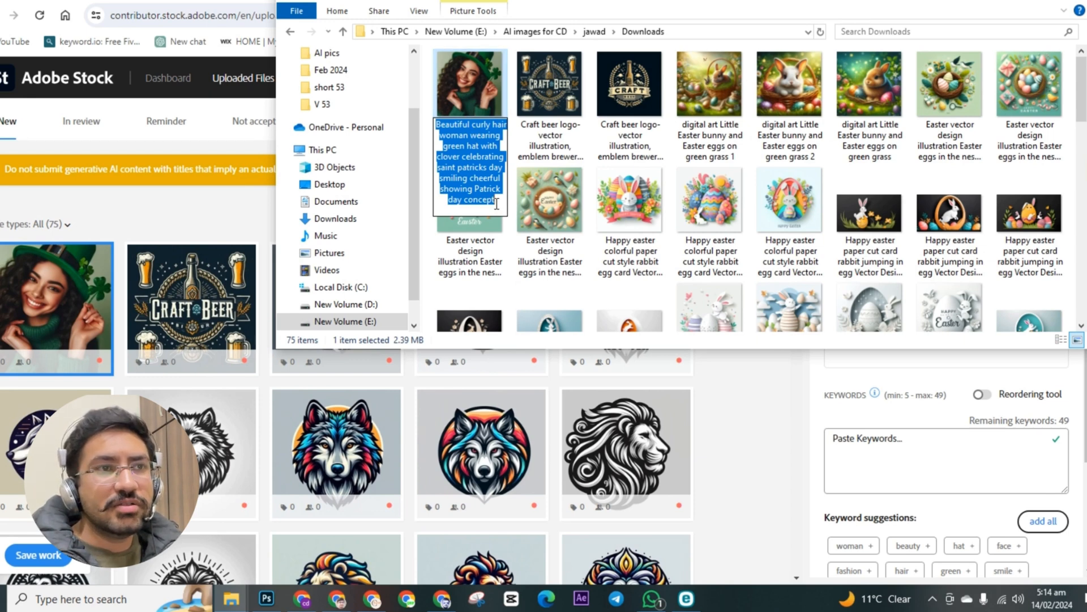
left_click_drag(497, 203, 437, 123)
key("ctrl+c")
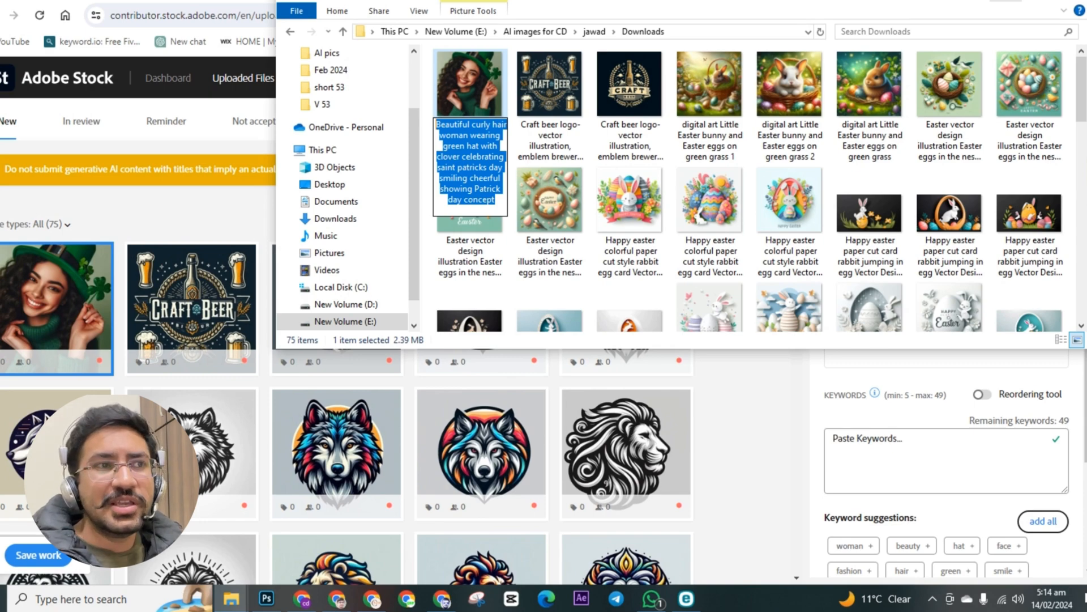
left_click(1006, 1)
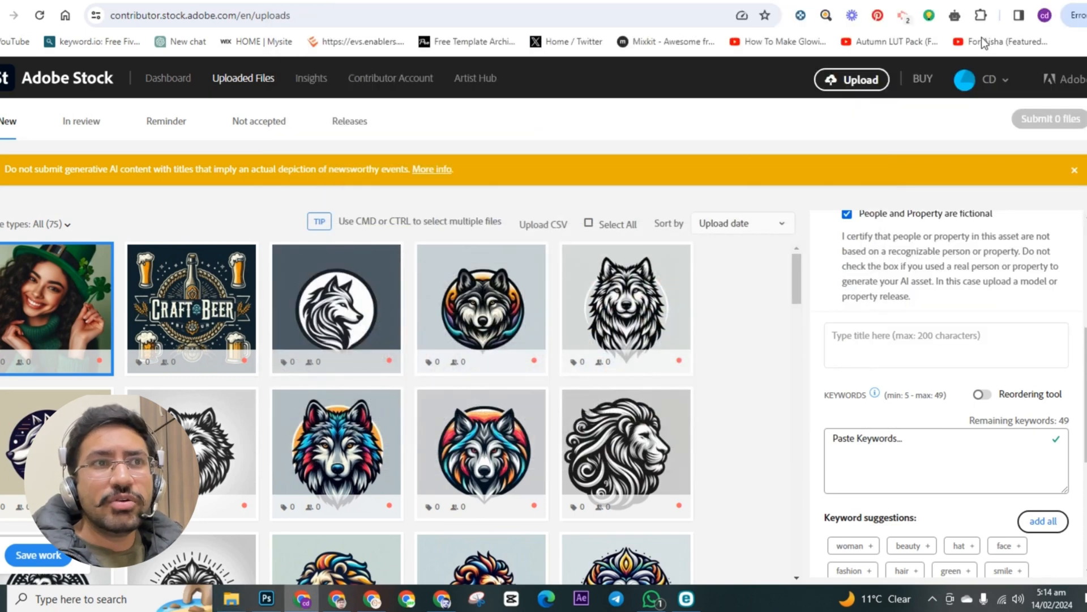
Step: Paste the copied name as the title: "Beautiful curly hair woman wearing green hat with clover celebrating saint patricks day smiling cheerful showing Patrick day concept"
left_click(887, 340)
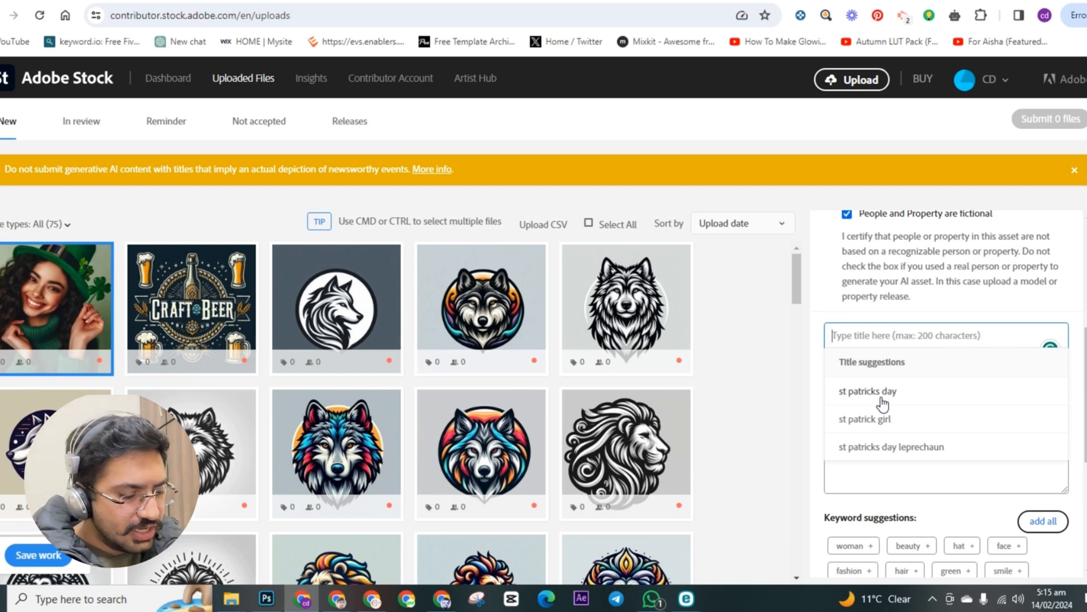
key("ctrl+v")
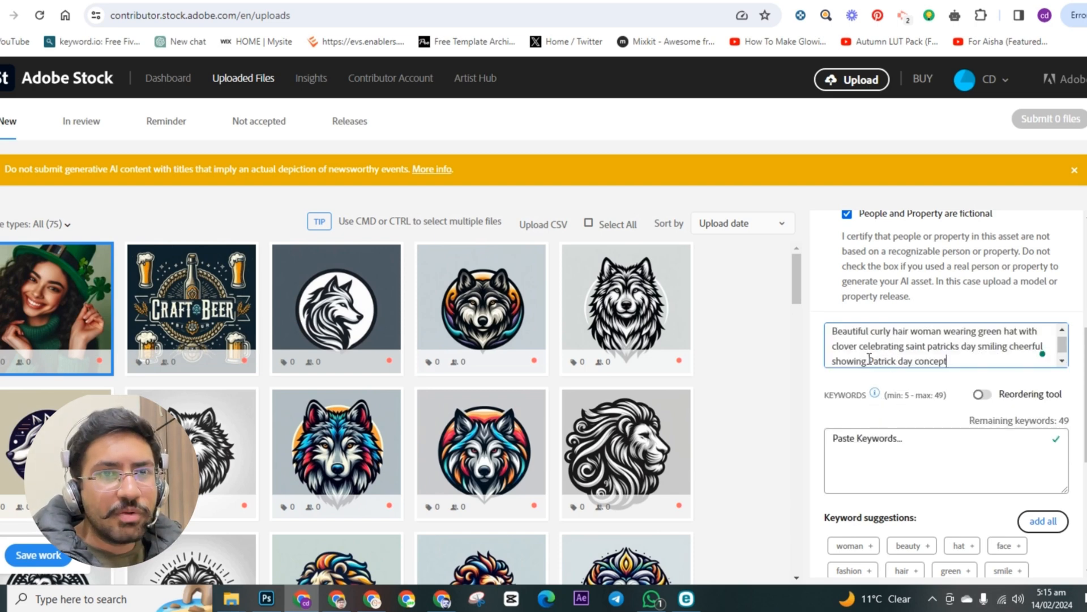
scroll(870, 358, "up", 1)
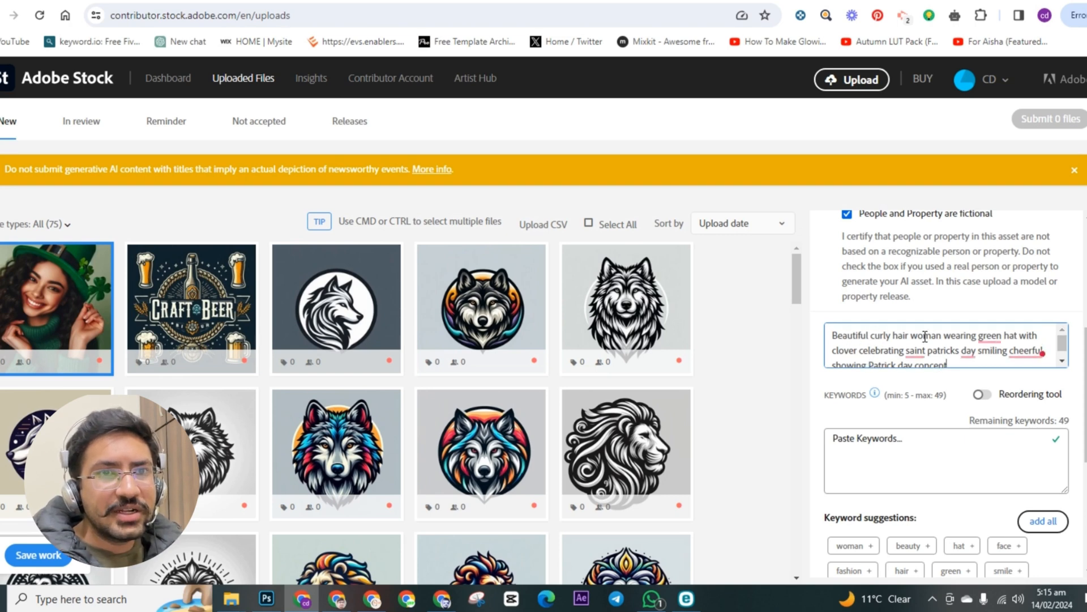
Step: Use the grammar suggestions on the title to try capitalizing "Saint" and to insert the article "a" before "green hat"
mouse_move(926, 355)
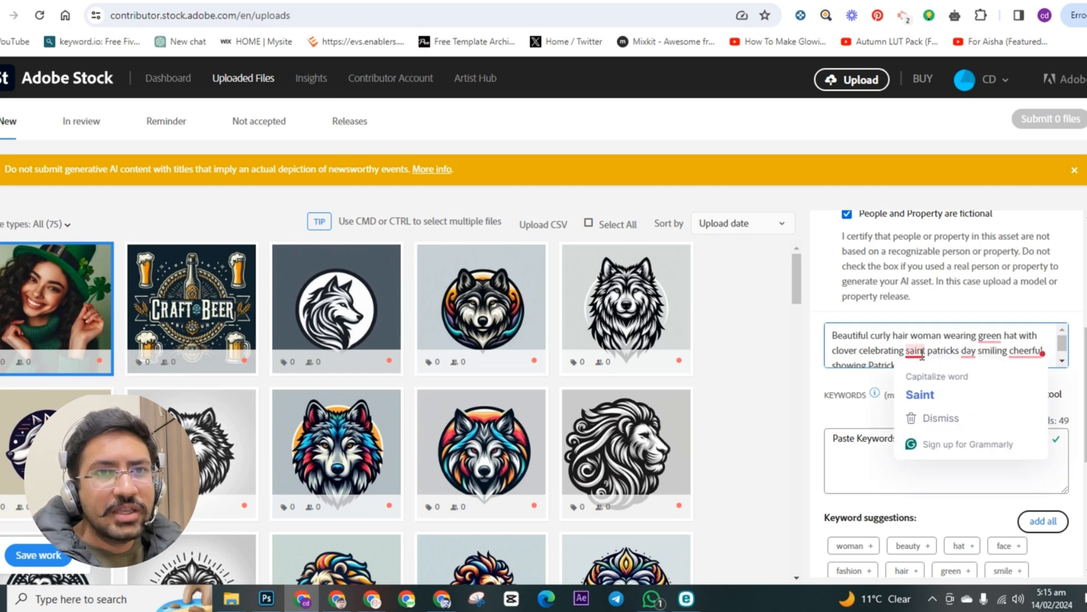
left_click(919, 394)
mouse_move(1019, 357)
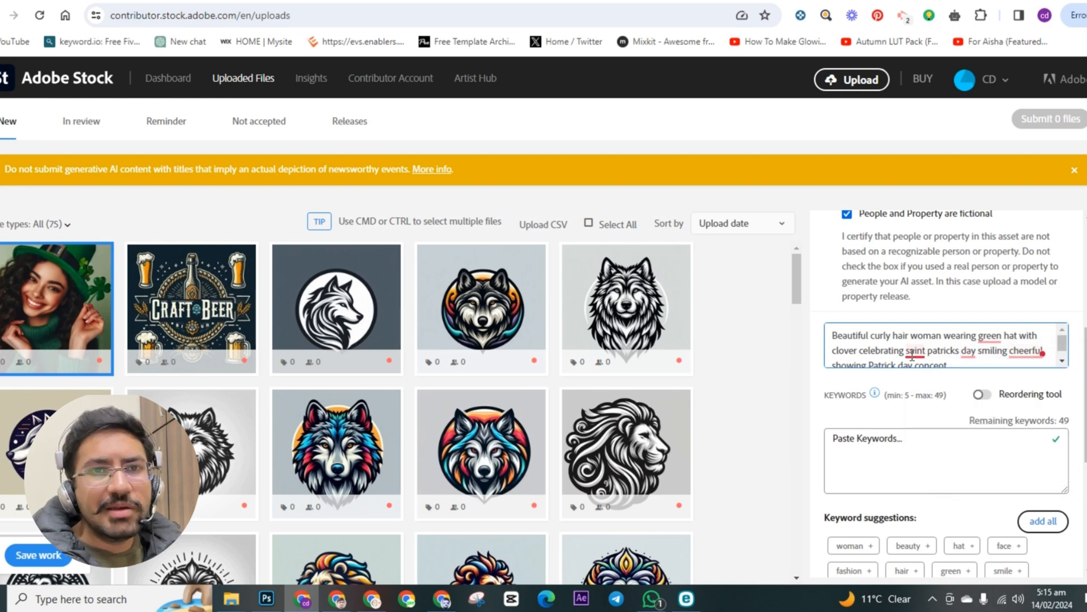
mouse_move(968, 352)
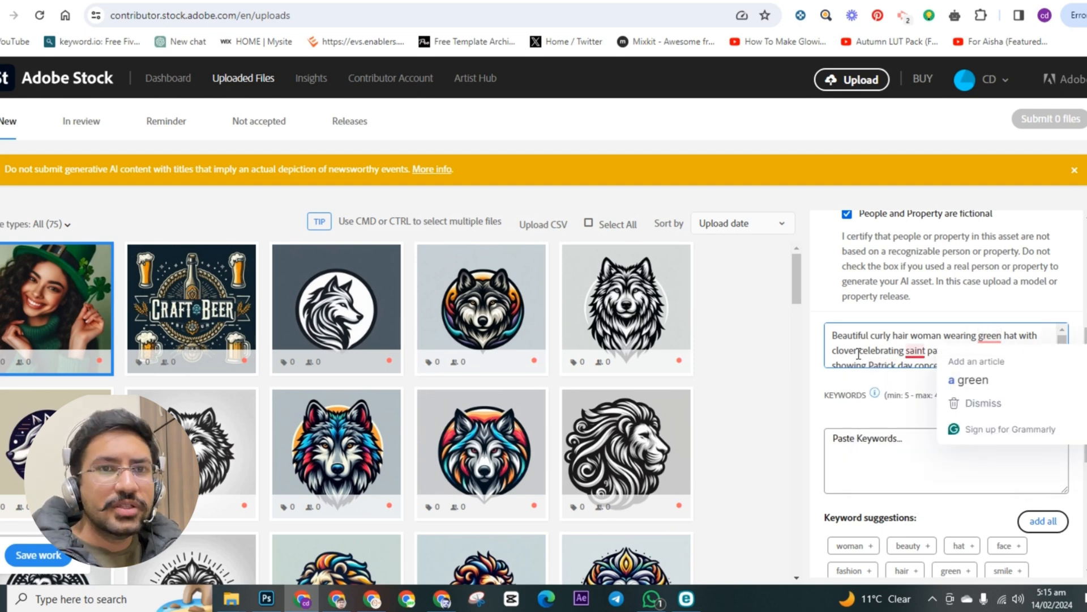
mouse_move(23, 296)
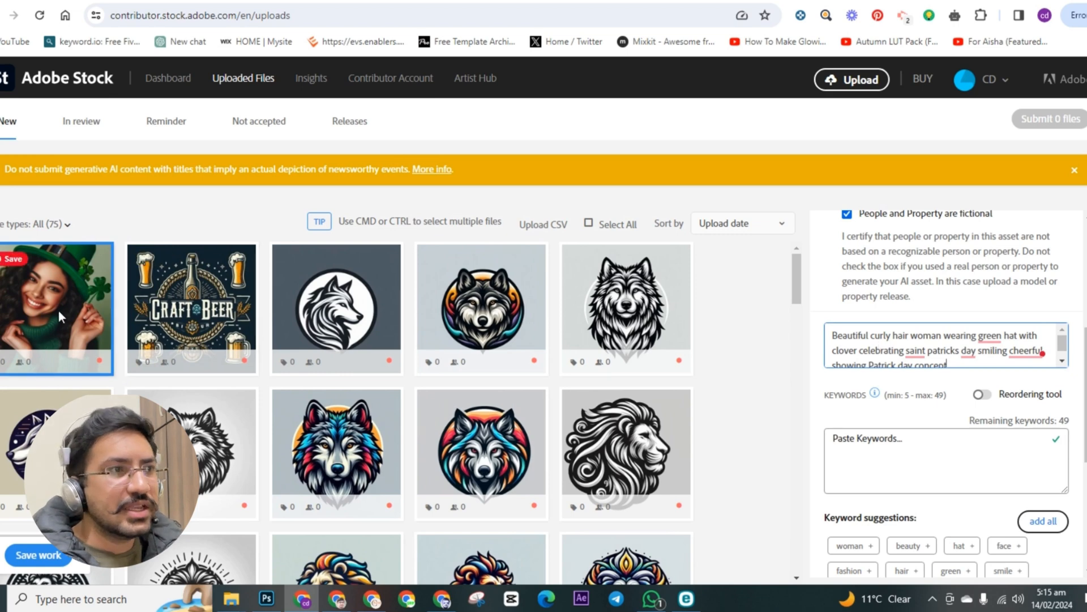
mouse_move(60, 300)
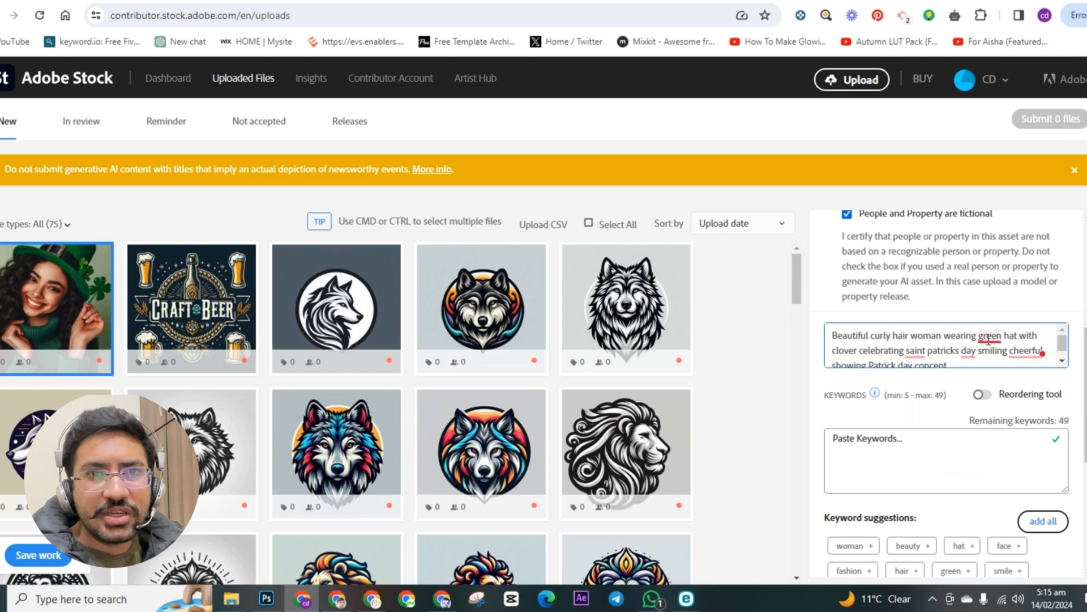
mouse_move(988, 340)
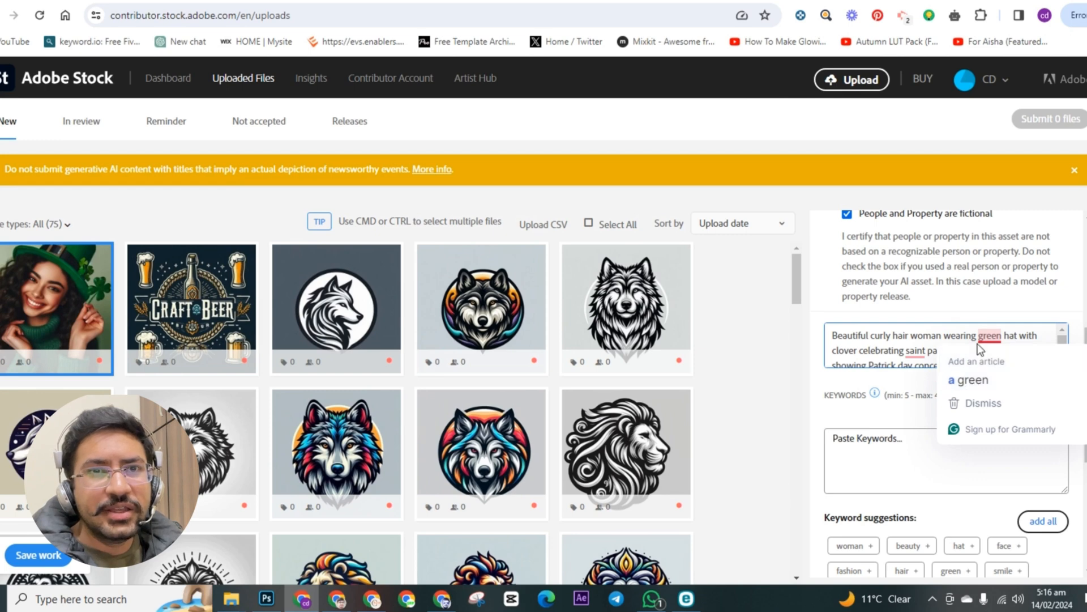
left_click(973, 383)
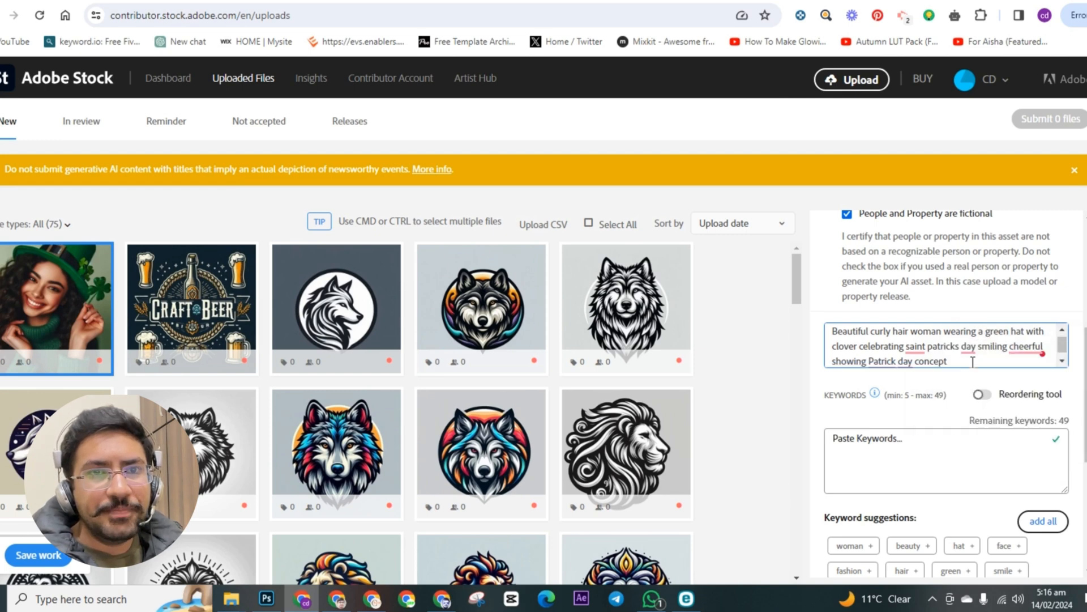
mouse_move(1035, 339)
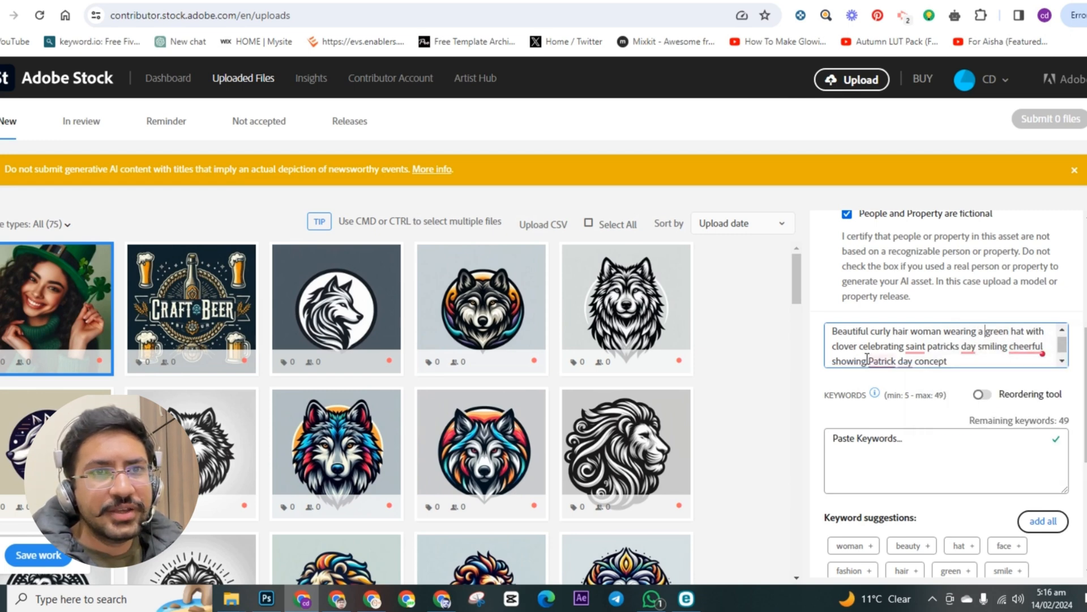
Step: Apply the grammar suggestions in the title so that the holiday reads "Saint Patrick's Day"
mouse_move(94, 294)
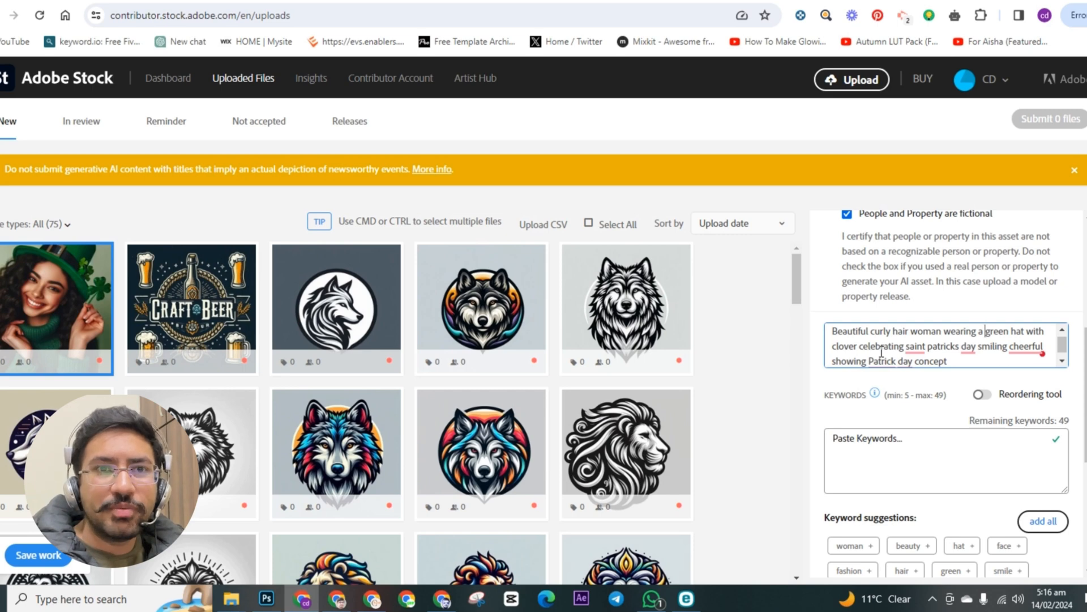
right_click(915, 347)
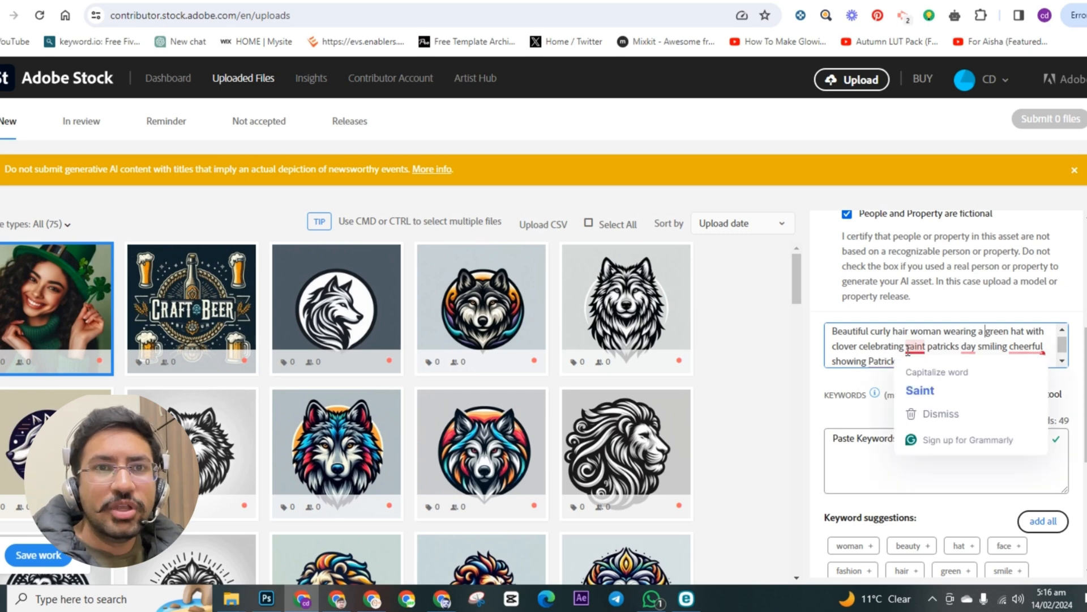
left_click(926, 388)
right_click(941, 347)
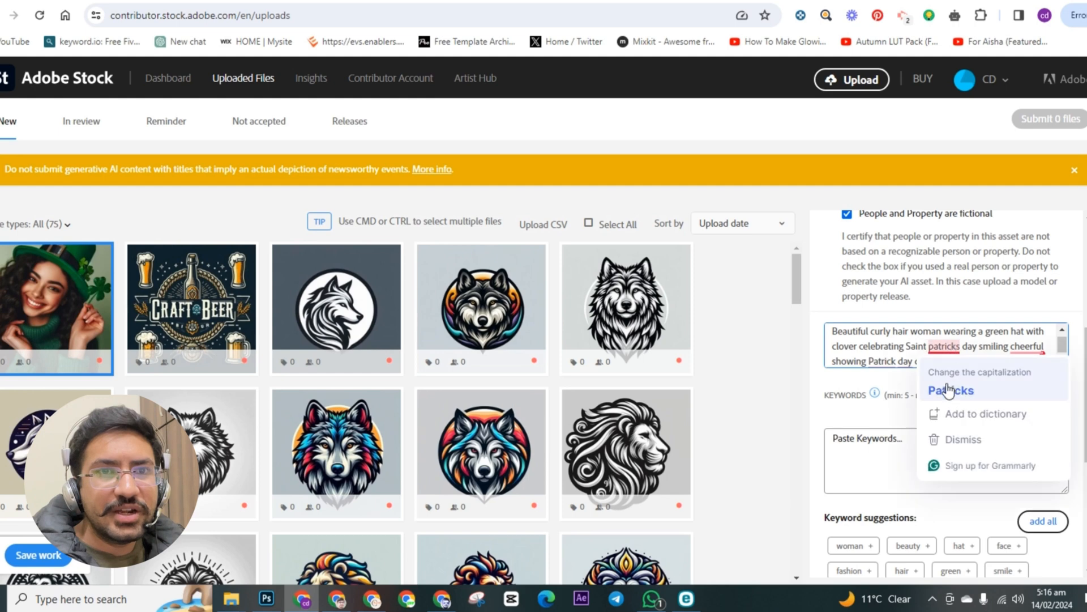
left_click(951, 389)
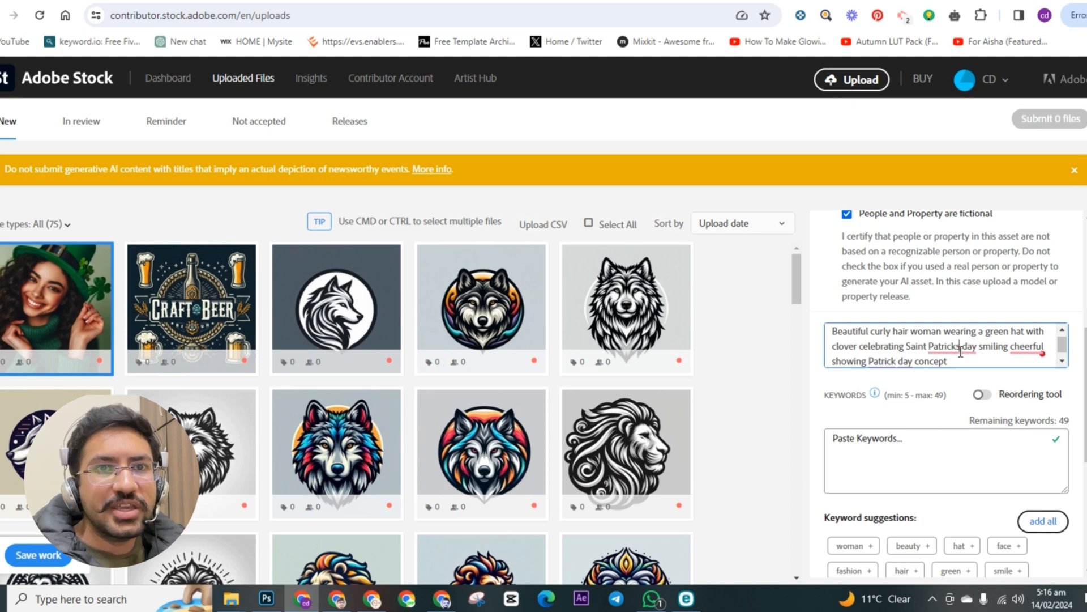
left_click(961, 351)
left_click(963, 386)
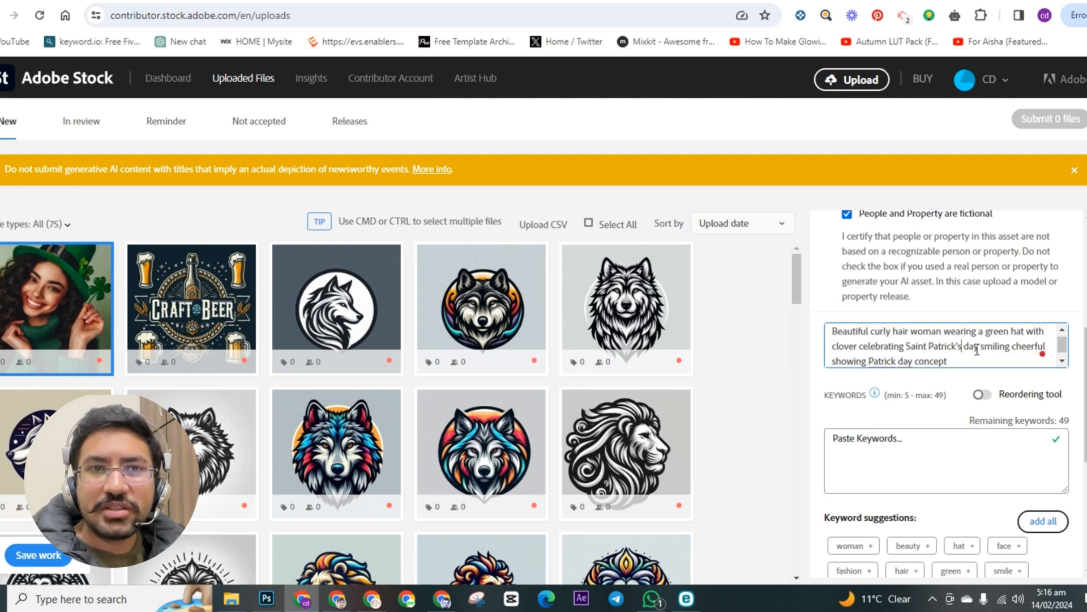
left_click(970, 347)
left_click(960, 391)
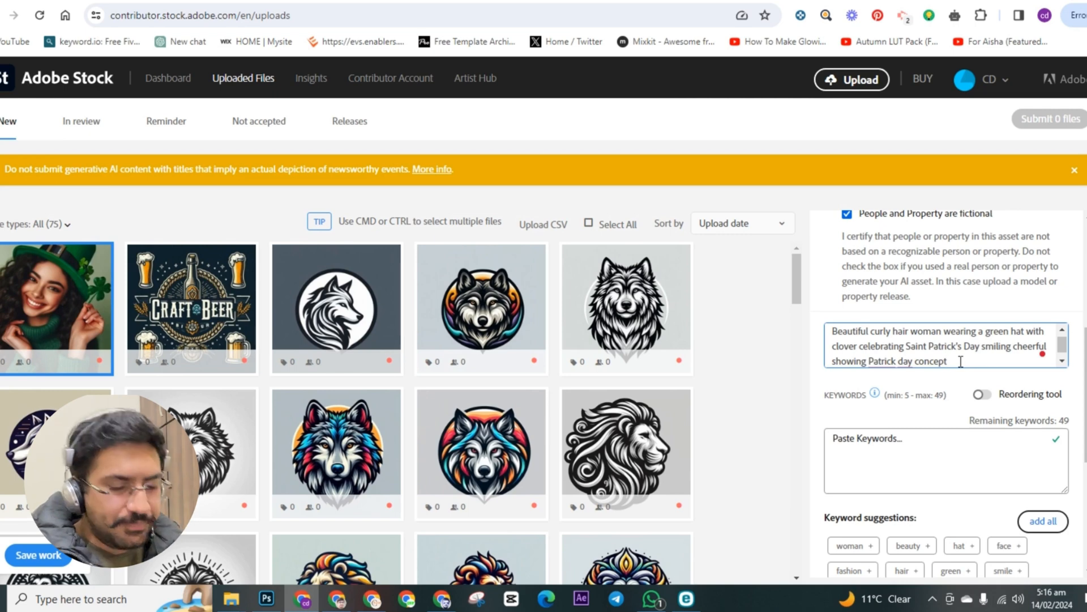
Step: Delete the words "Patrick day concept" from the end of the title
key("BackSpace")
key("BackSpace")
key("BackSpace")
key("BackSpace")
key("BackSpace")
key("BackSpace")
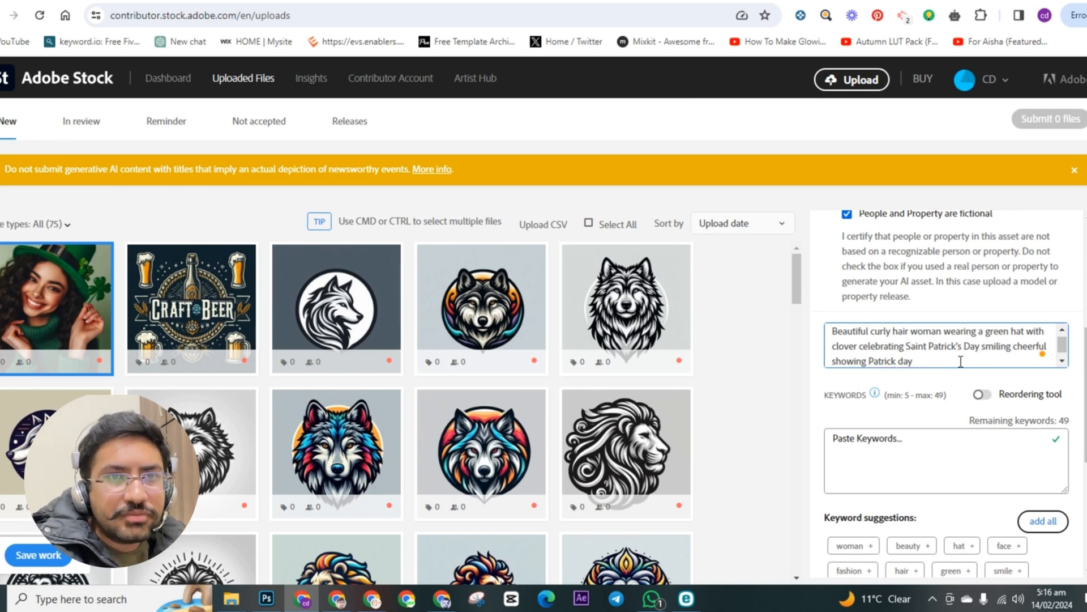
key("BackSpace")
key("BackSpace")
key("BackSpace")
key("BackSpace")
key("BackSpace")
key("BackSpace")
key("BackSpace")
key("BackSpace")
key("BackSpace")
key("BackSpace")
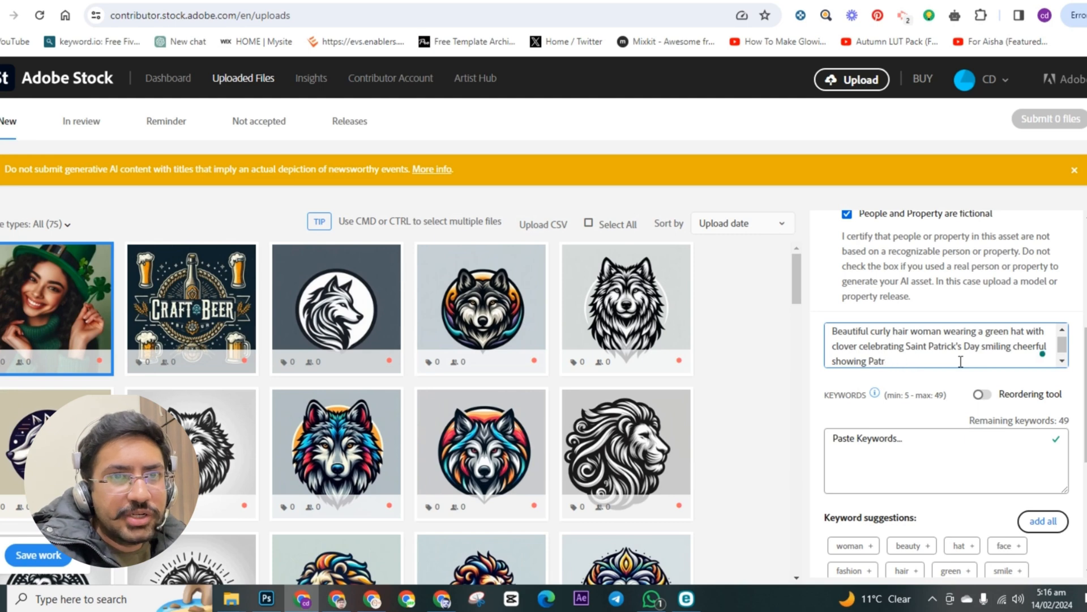
key("BackSpace")
key("BackSpace")
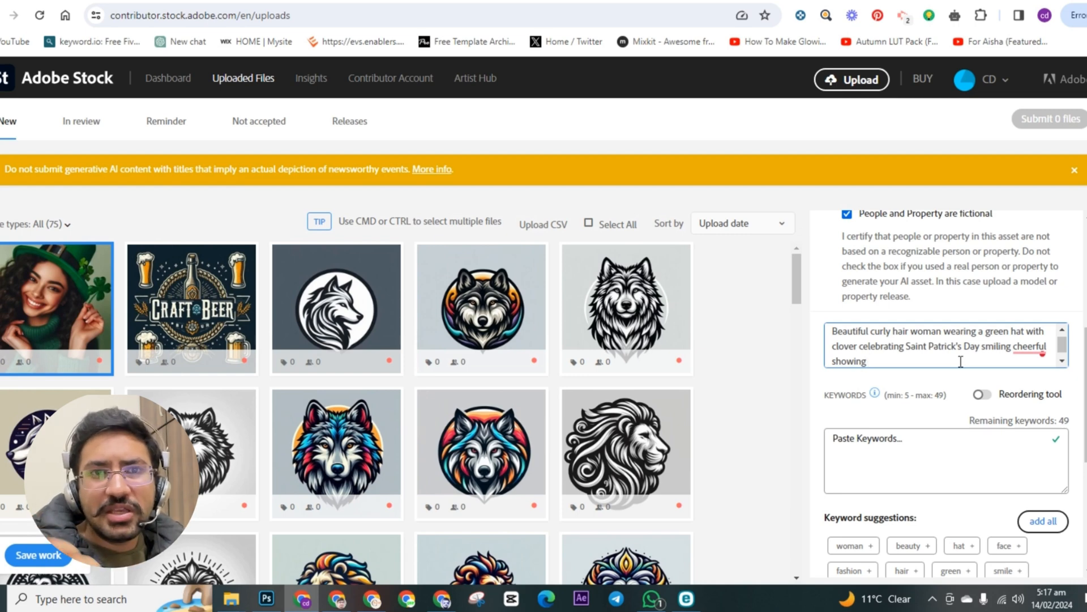
Step: Change "cheerful" to "cheerfully" with the grammar suggestion and end the title with "created with generative ai"
mouse_move(1030, 347)
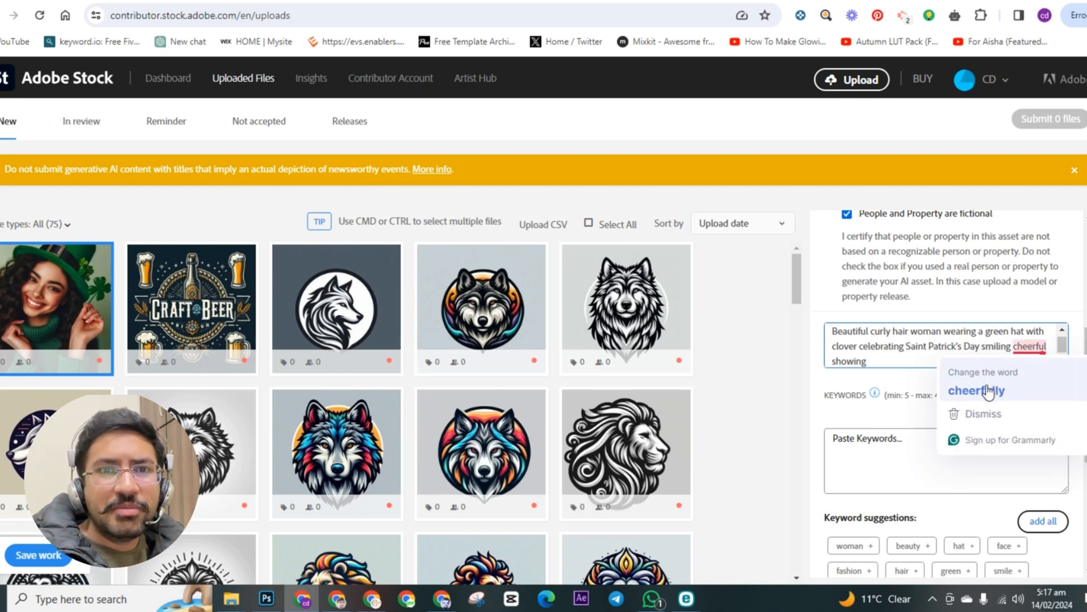
left_click(988, 391)
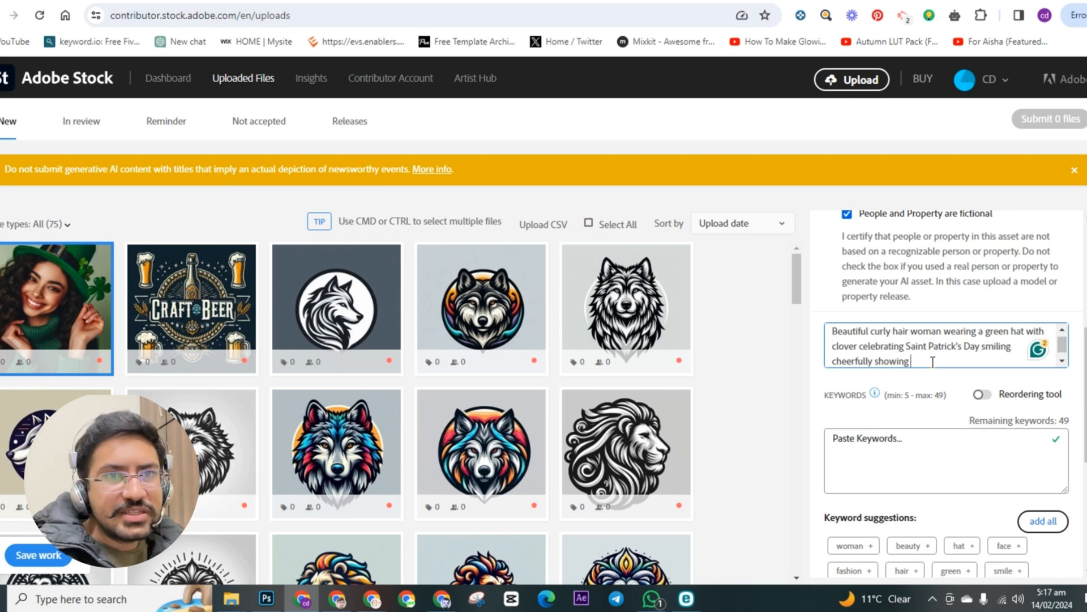
type("created")
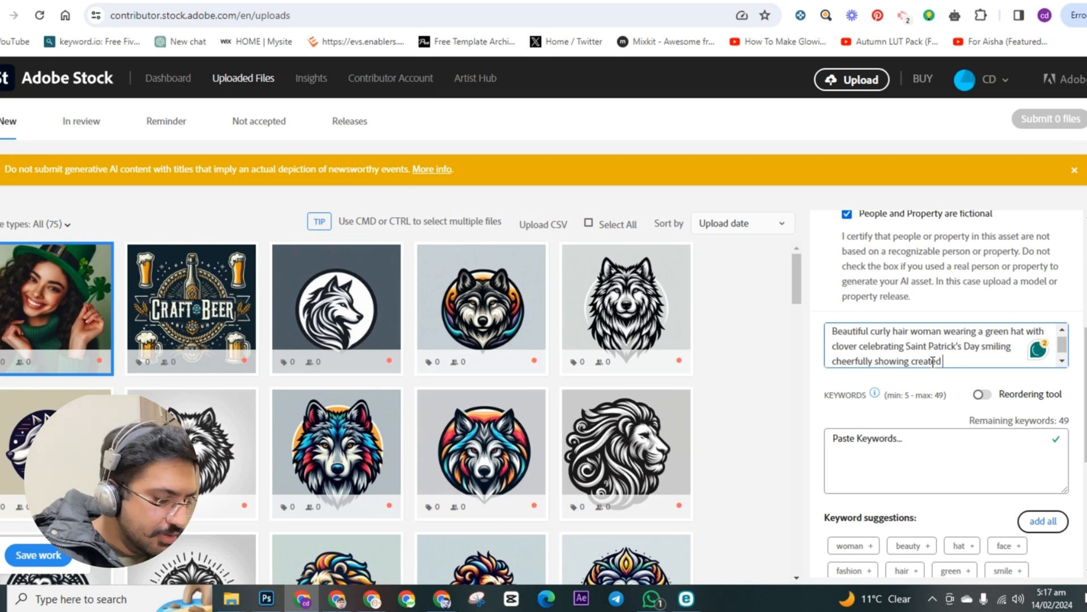
type(" with")
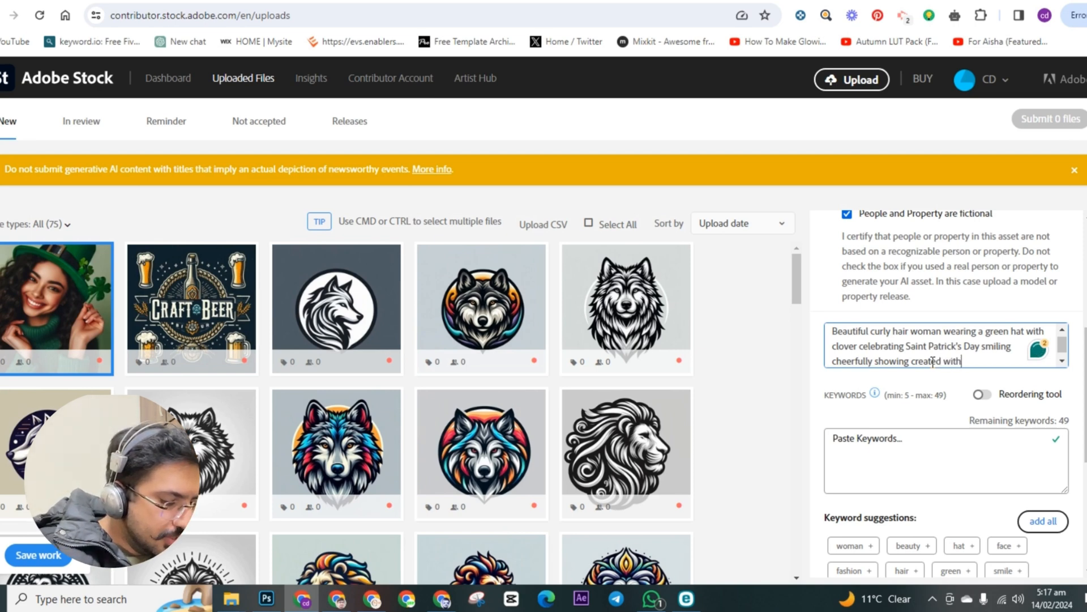
type(" generati")
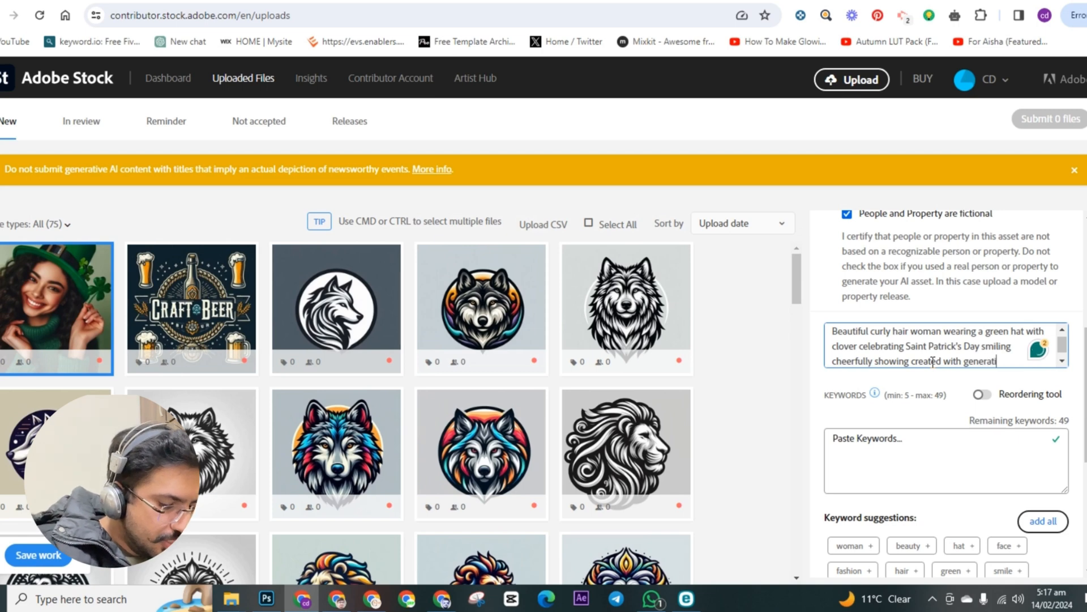
type("ve ai")
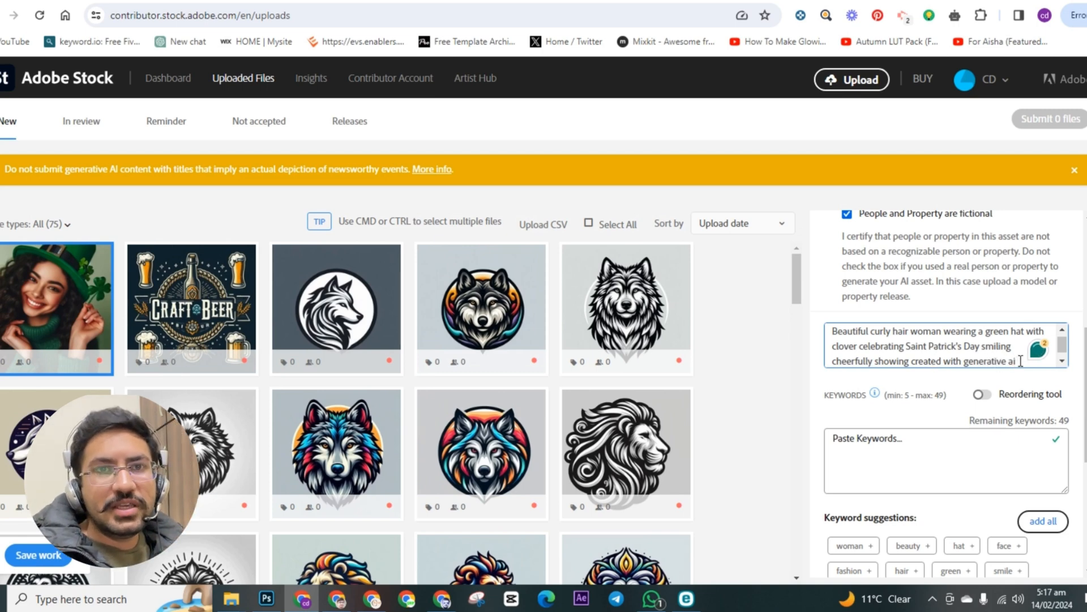
left_click_drag(1012, 361, 913, 356)
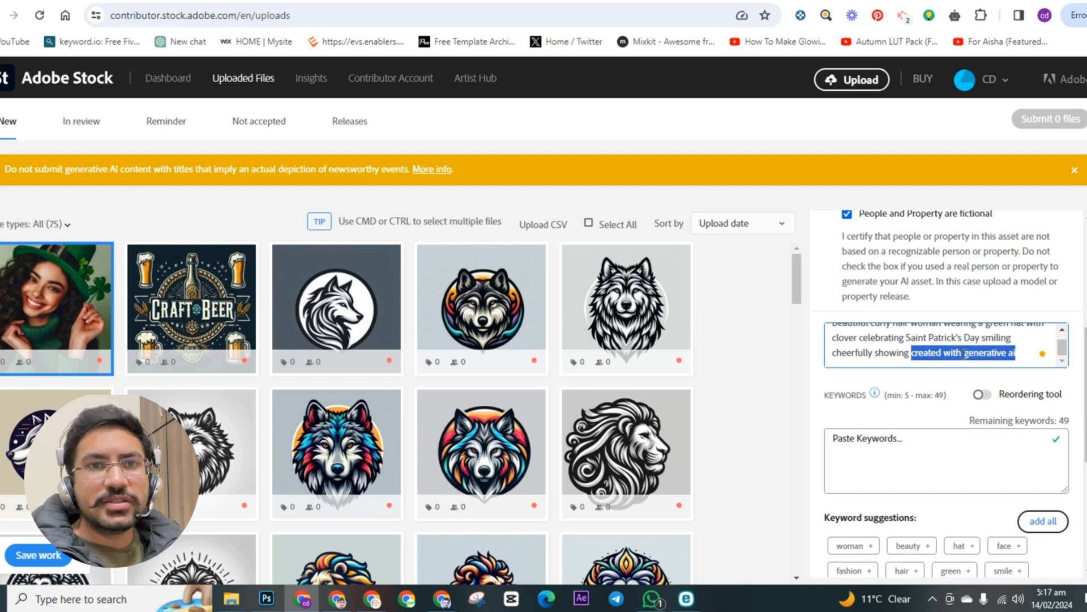
left_click_drag(964, 354, 1023, 354)
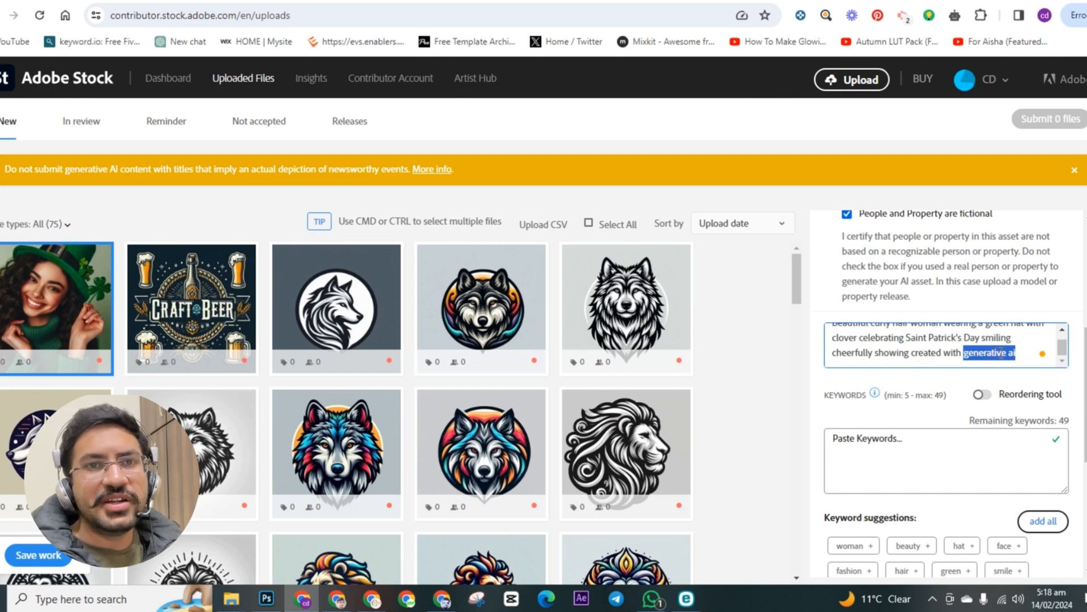
scroll(1020, 351, "up", 1)
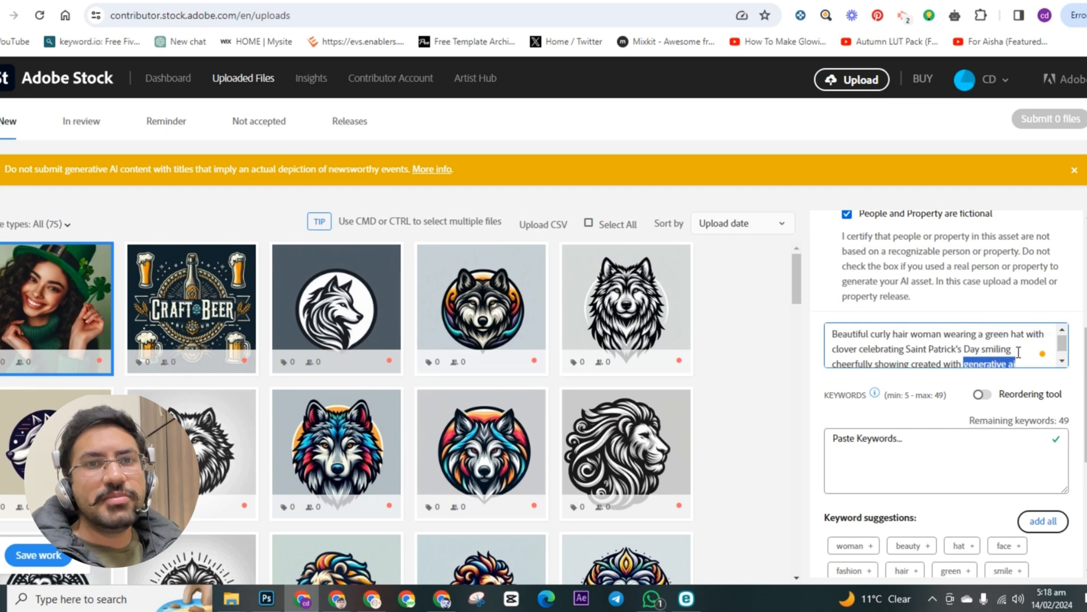
left_click(1014, 352)
scroll(1028, 347, "down", 1)
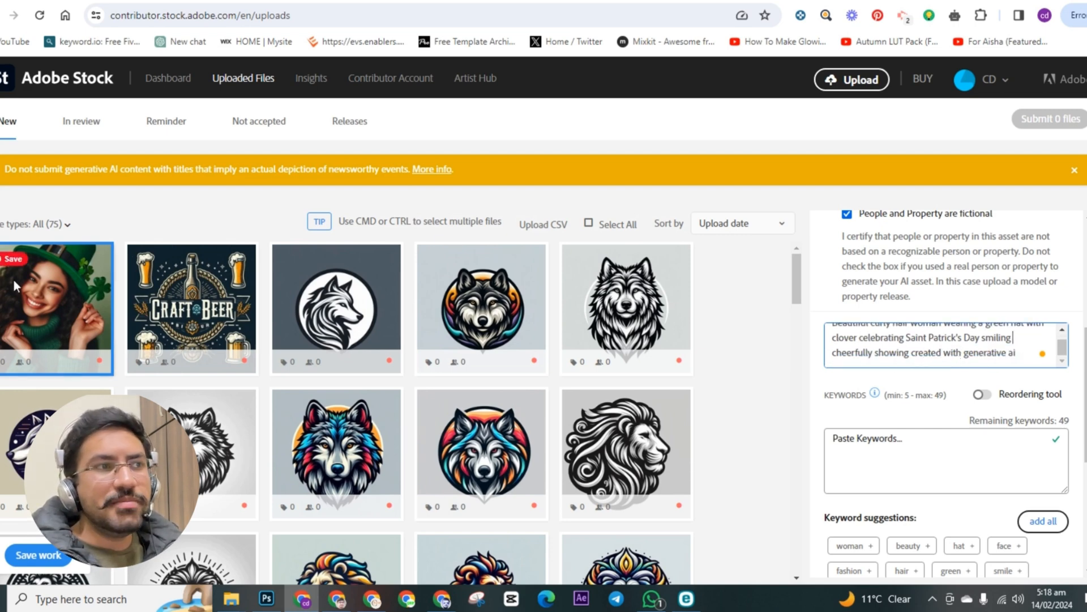
mouse_move(9, 297)
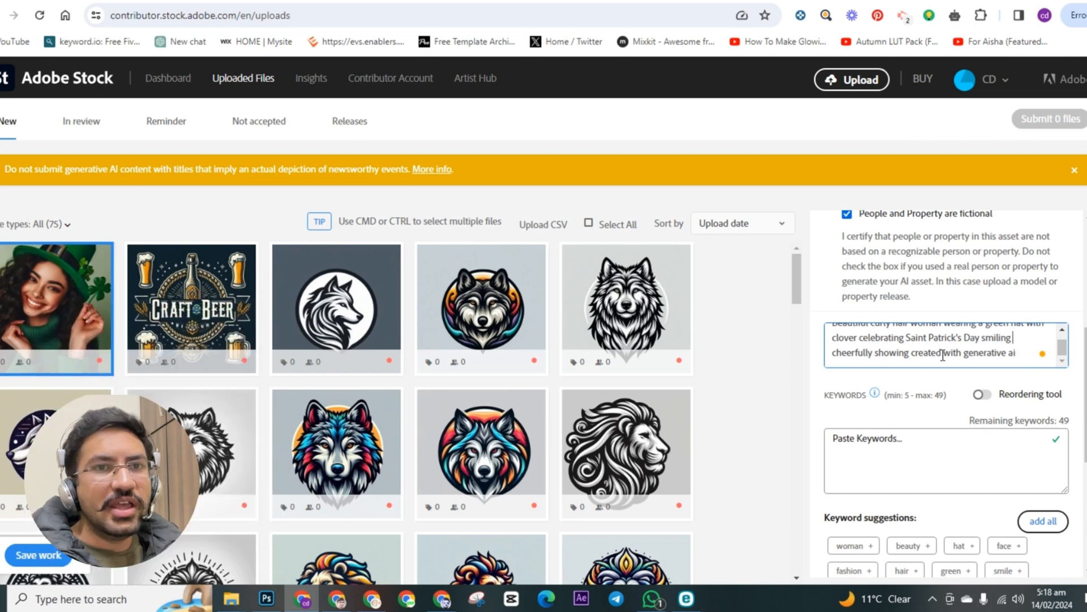
Step: Copy the title text before "created with generative ai", switch to IMS Keyworder and search for similar works with it
left_click_drag(913, 358, 829, 335)
key("ctrl+c")
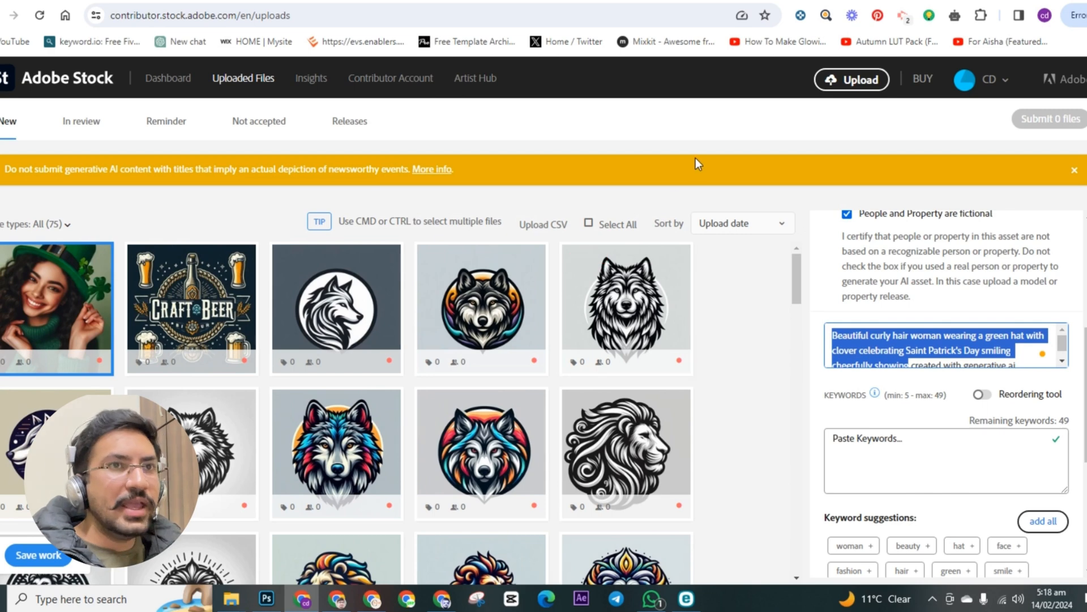
left_click(929, 1)
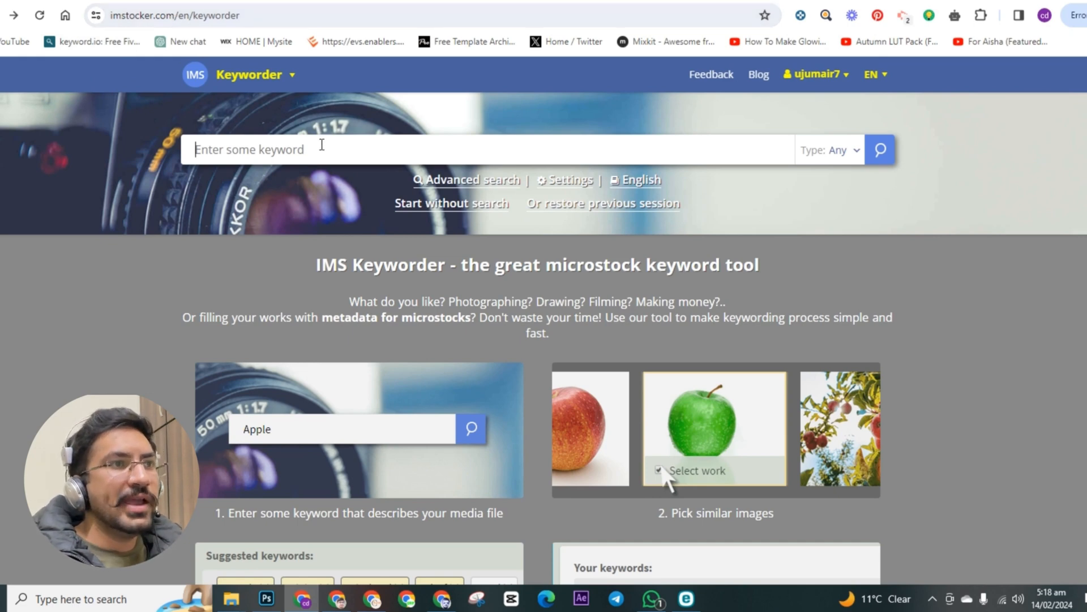
key("ctrl+v")
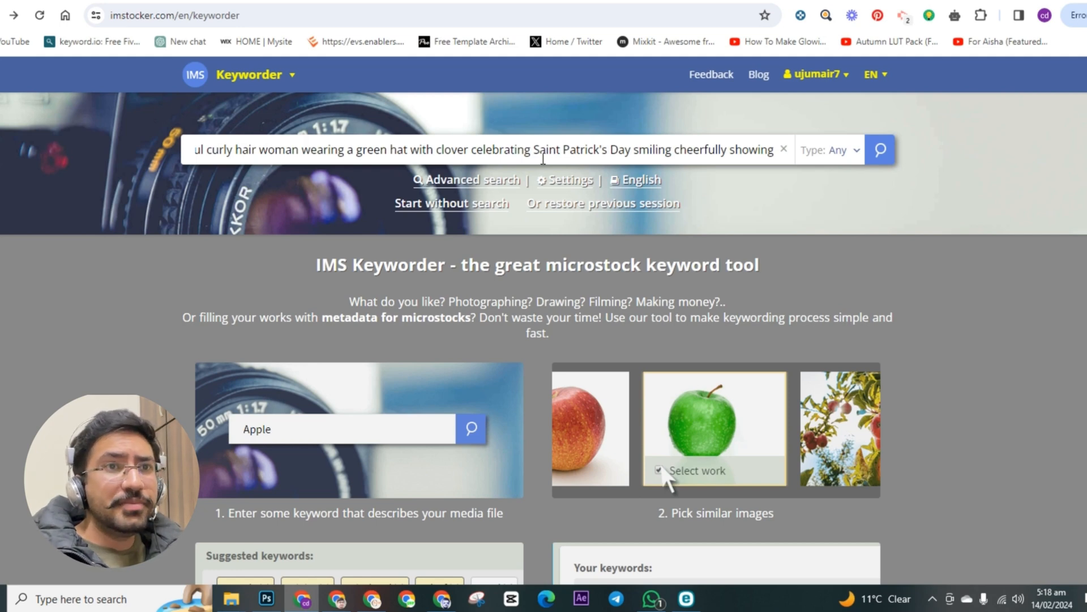
key("Return")
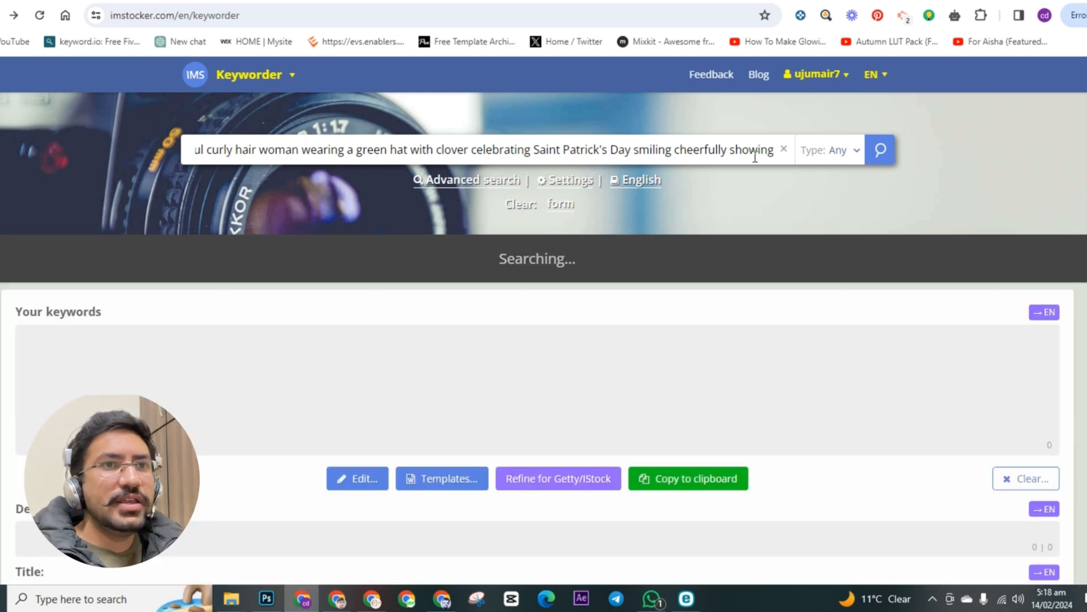
left_click(880, 152)
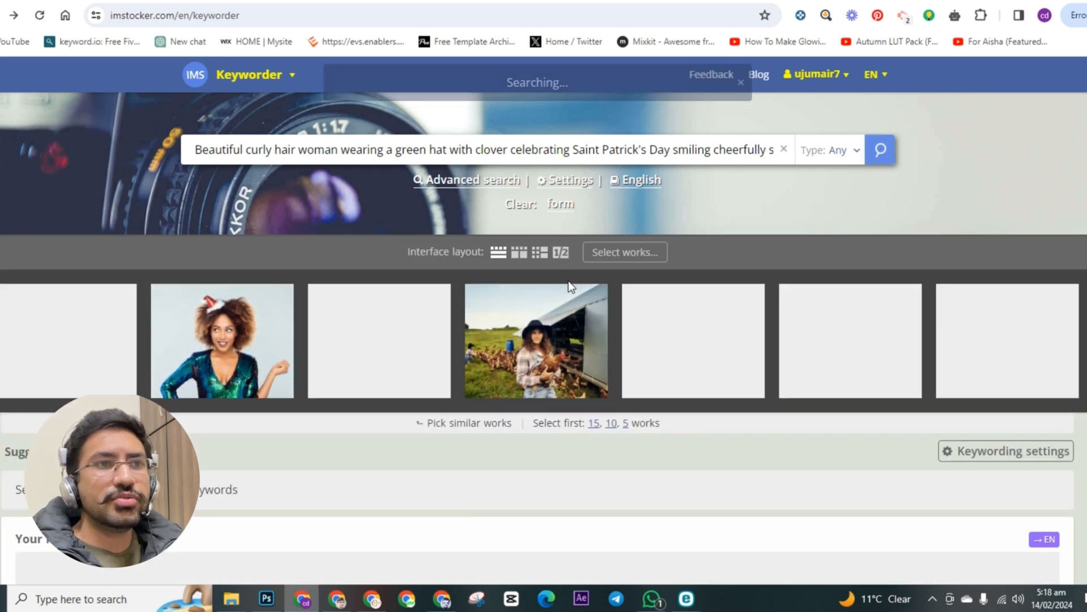
Step: Select eight similar works showing the curly-haired woman in the green clover hat as keyword sources
mouse_move(488, 335)
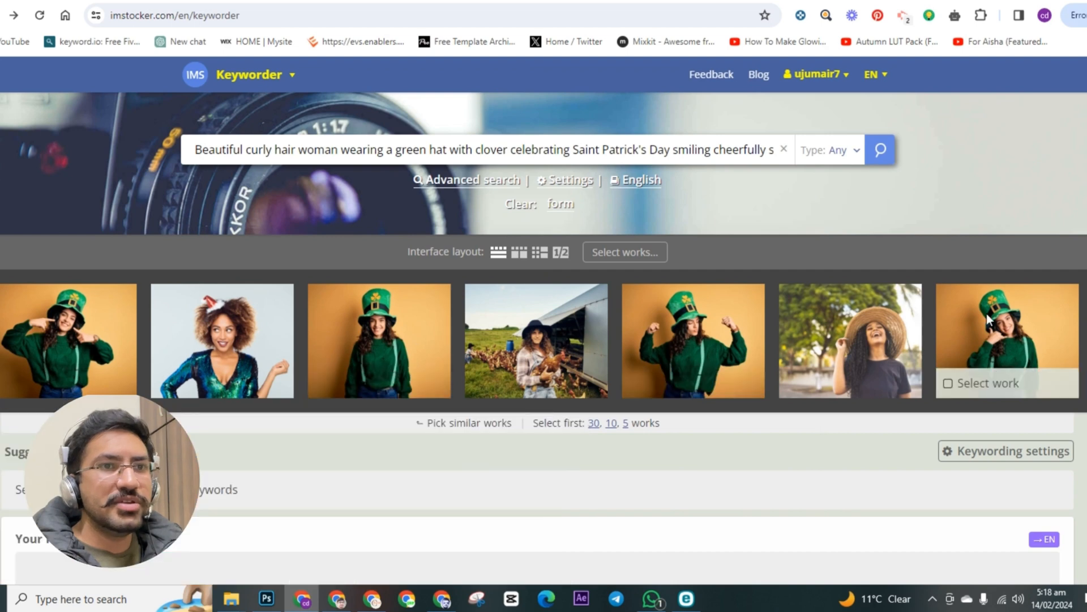
left_click(61, 315)
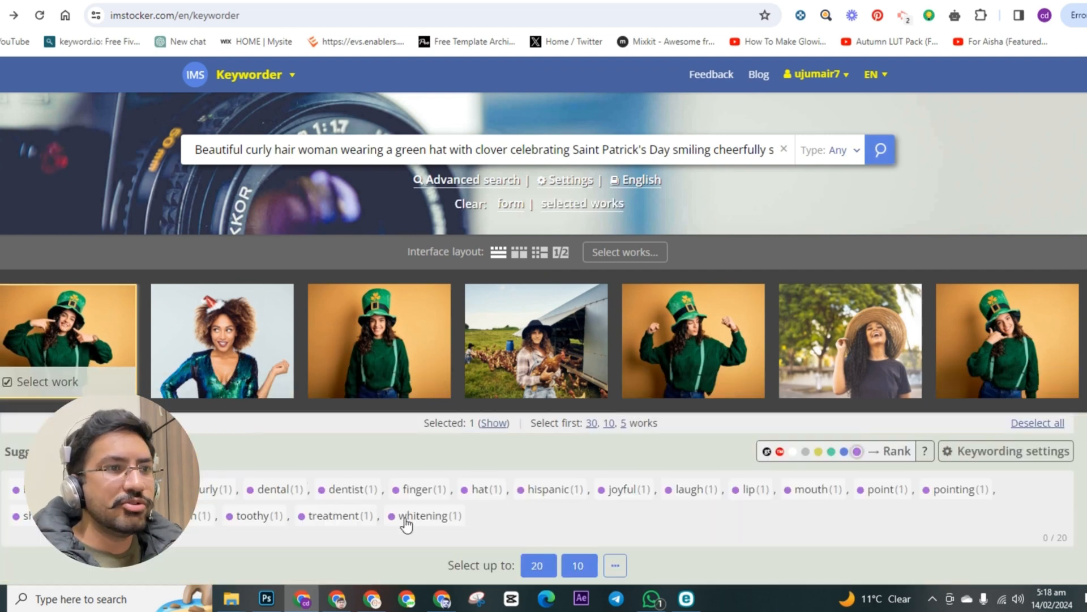
left_click(372, 331)
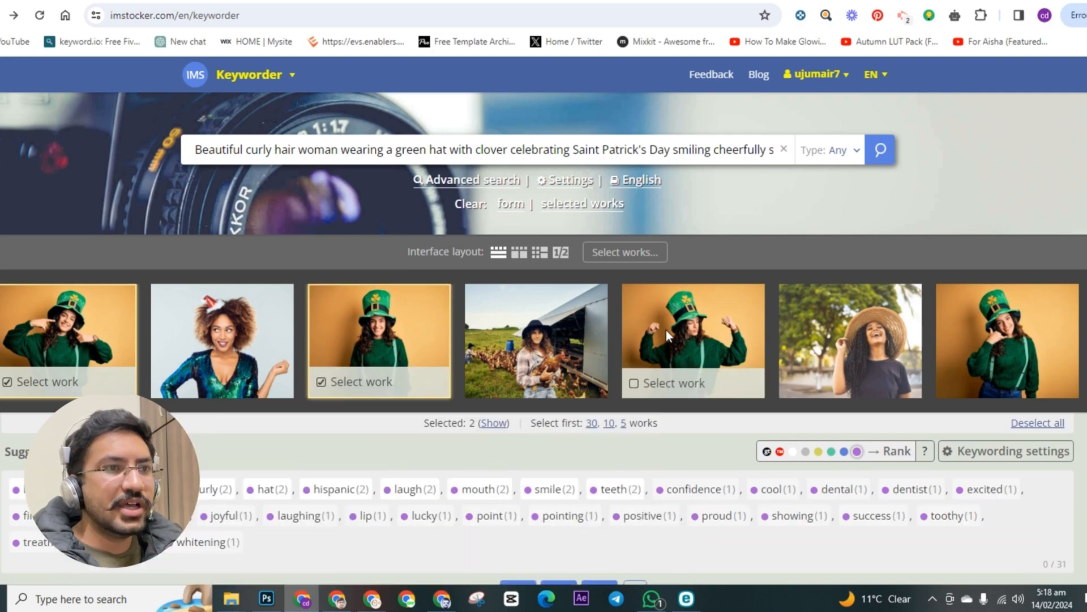
left_click(677, 328)
left_click(1025, 326)
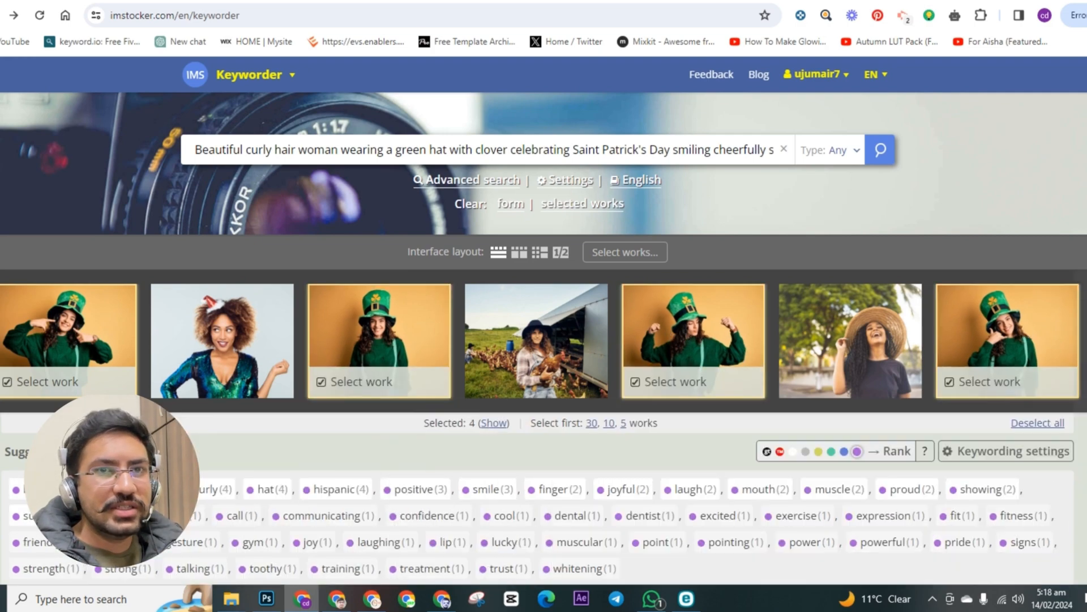
left_click(842, 345)
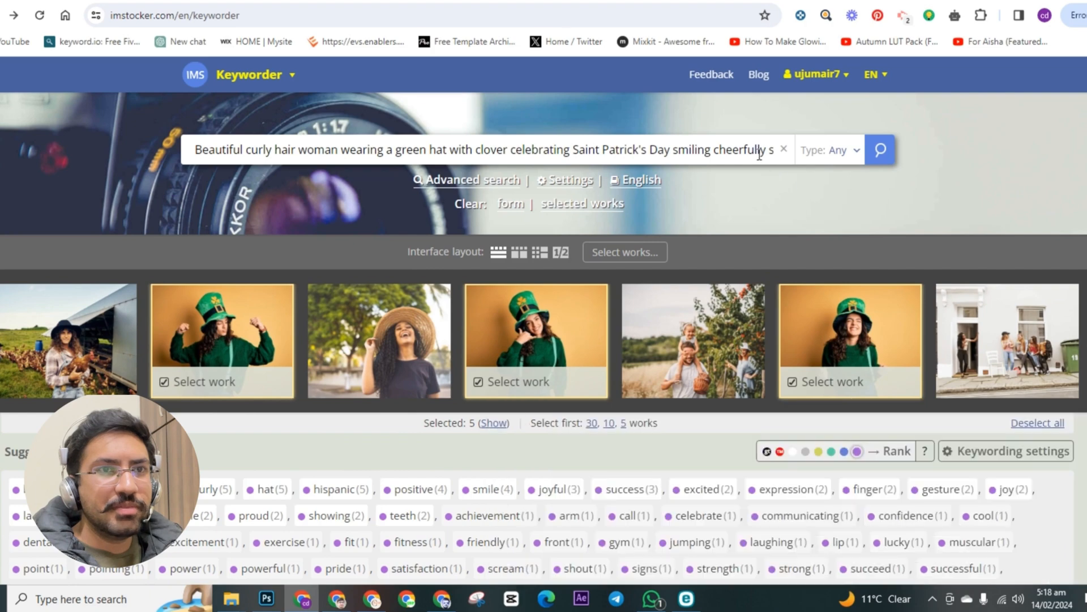
left_click(1083, 342)
left_click(1083, 342)
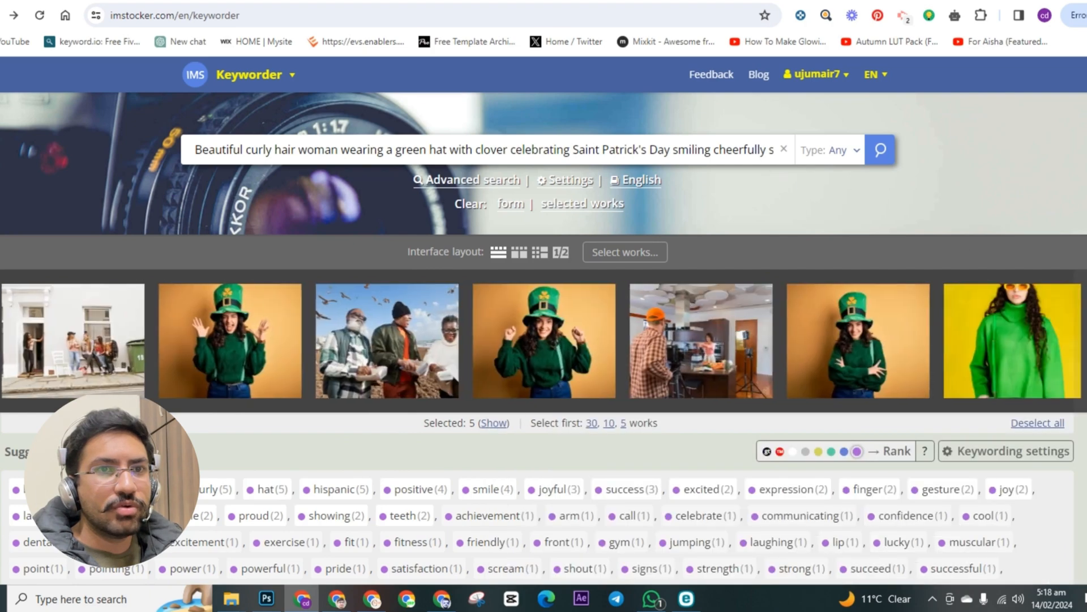
left_click(490, 338)
left_click(872, 340)
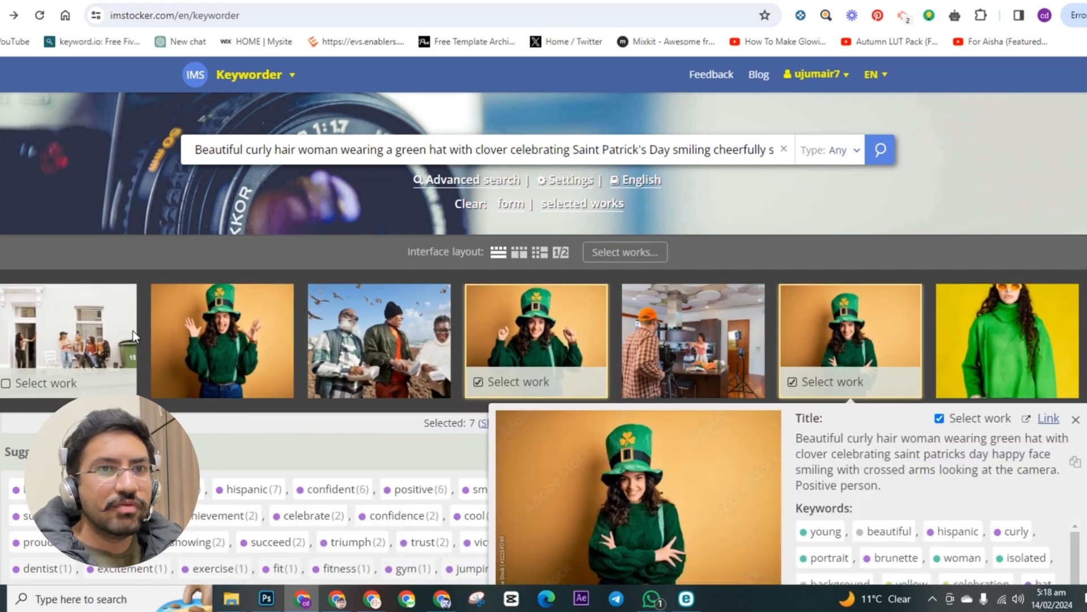
left_click(227, 329)
scroll(872, 431, "down", 3)
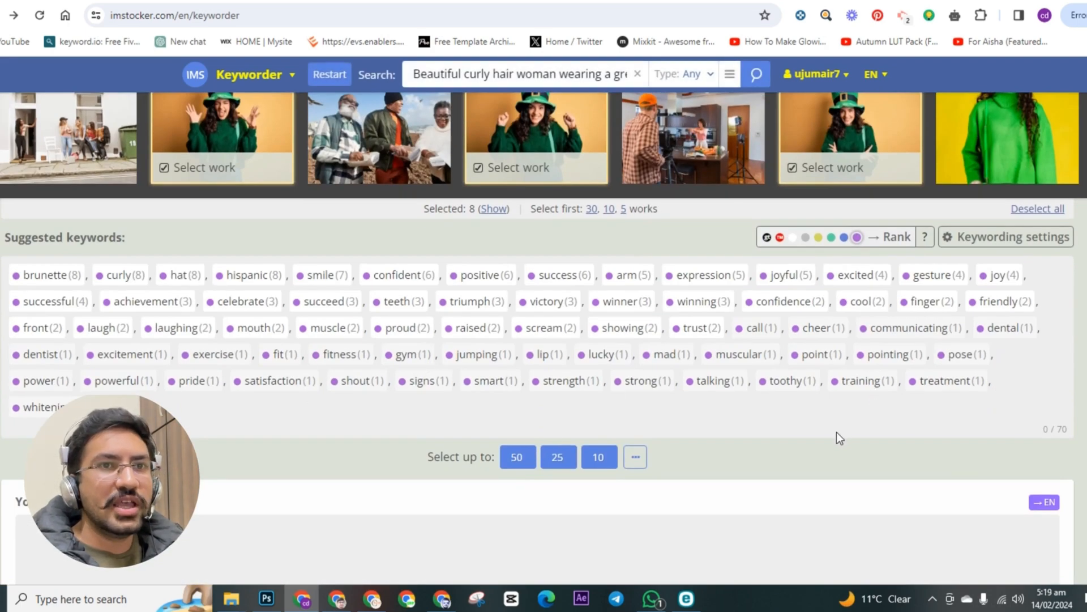
scroll(772, 446, "up", 3)
scroll(665, 413, "down", 3)
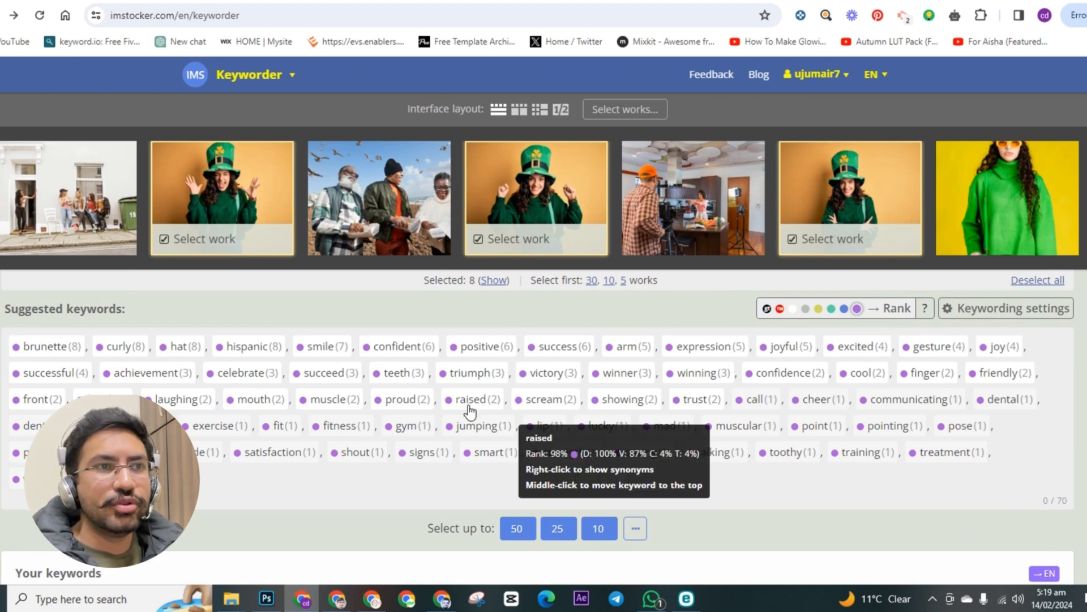
scroll(470, 410, "up", 3)
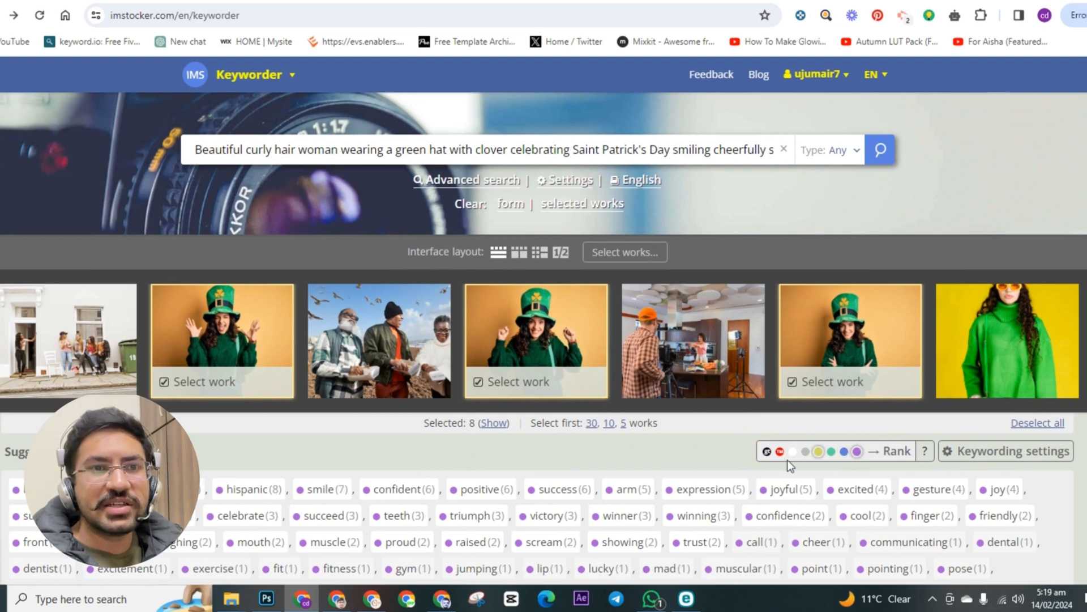
Step: Examine the suggested keywords gathered from the eight selected works
left_click(533, 331)
scroll(931, 492, "down", 3)
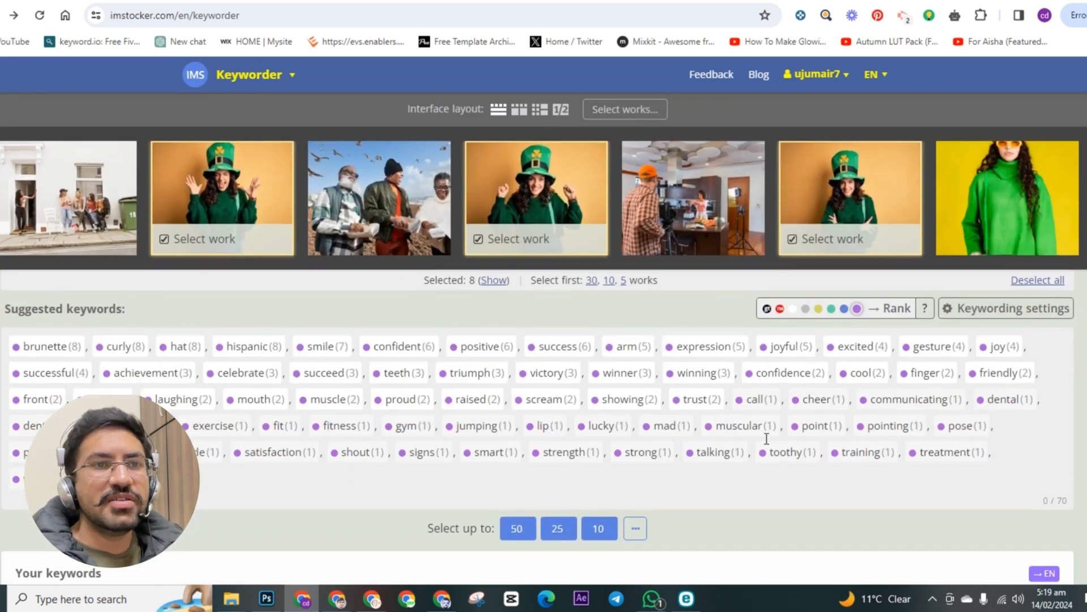
scroll(558, 376, "up", 3)
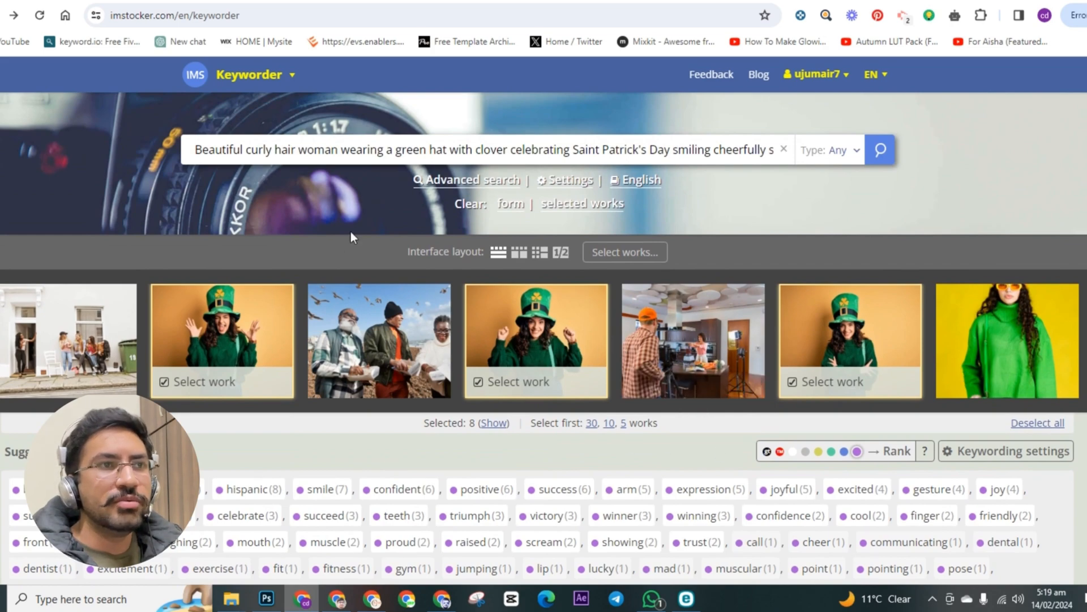
scroll(846, 365, "down", 6)
scroll(846, 365, "up", 2)
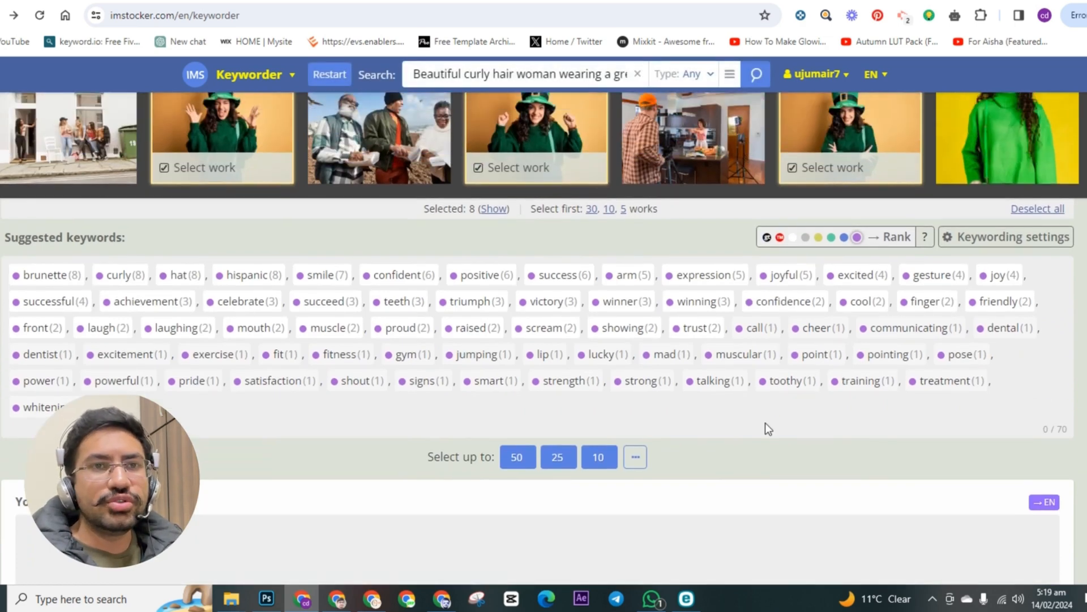
scroll(798, 392, "up", 2)
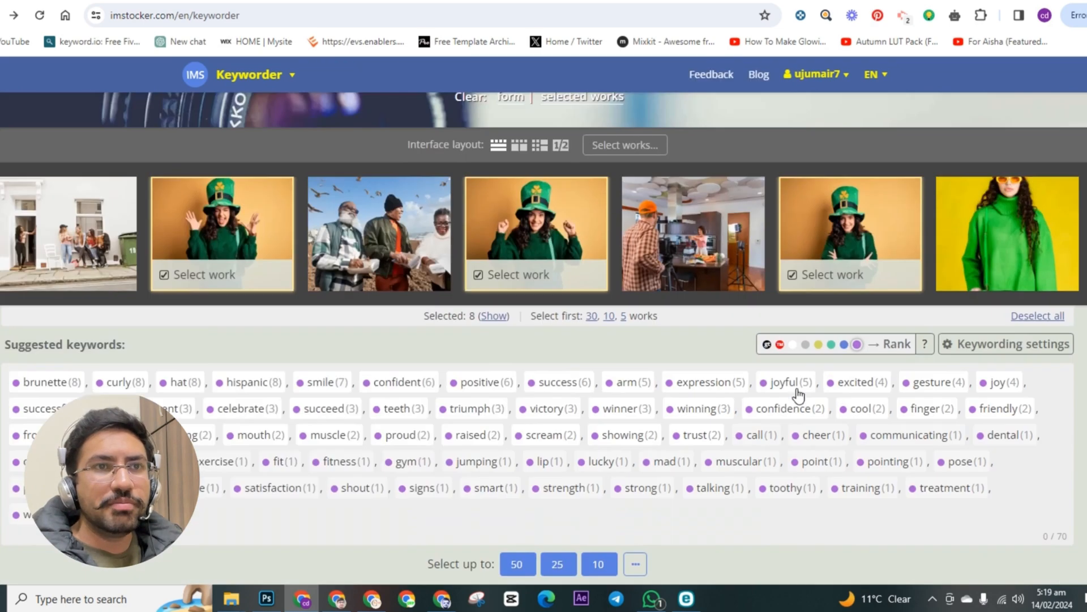
Step: Try including the blue-ranked keywords among the suggested keywords
mouse_move(584, 277)
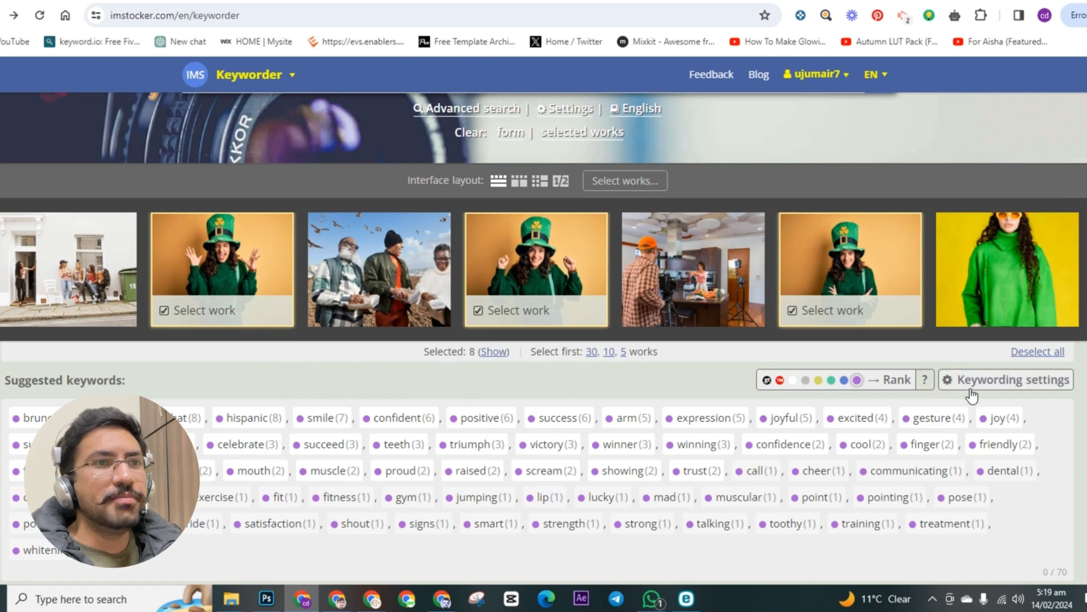
left_click(845, 381)
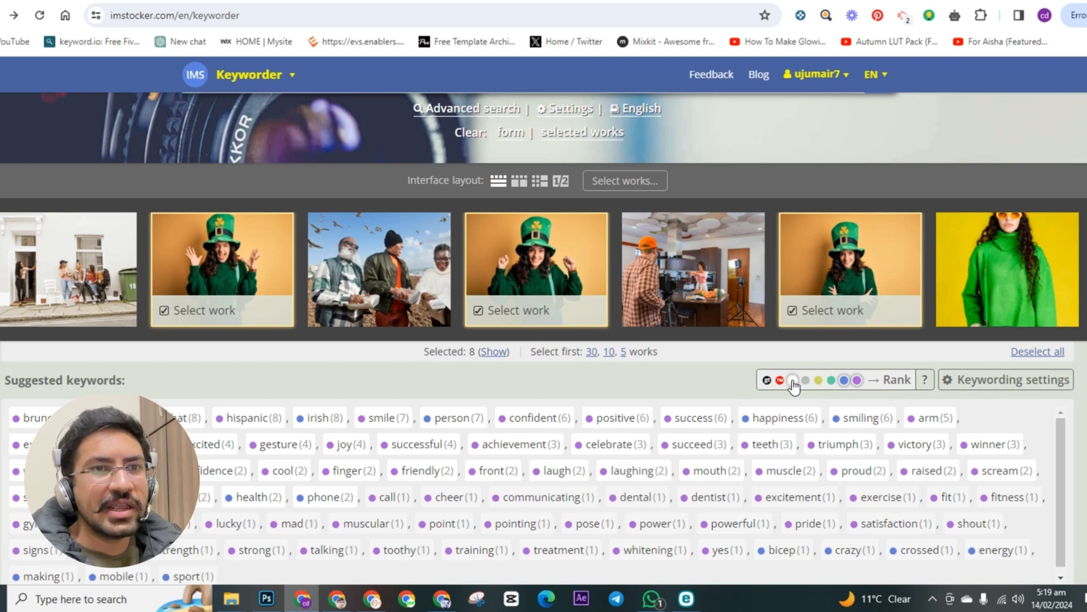
right_click(845, 384)
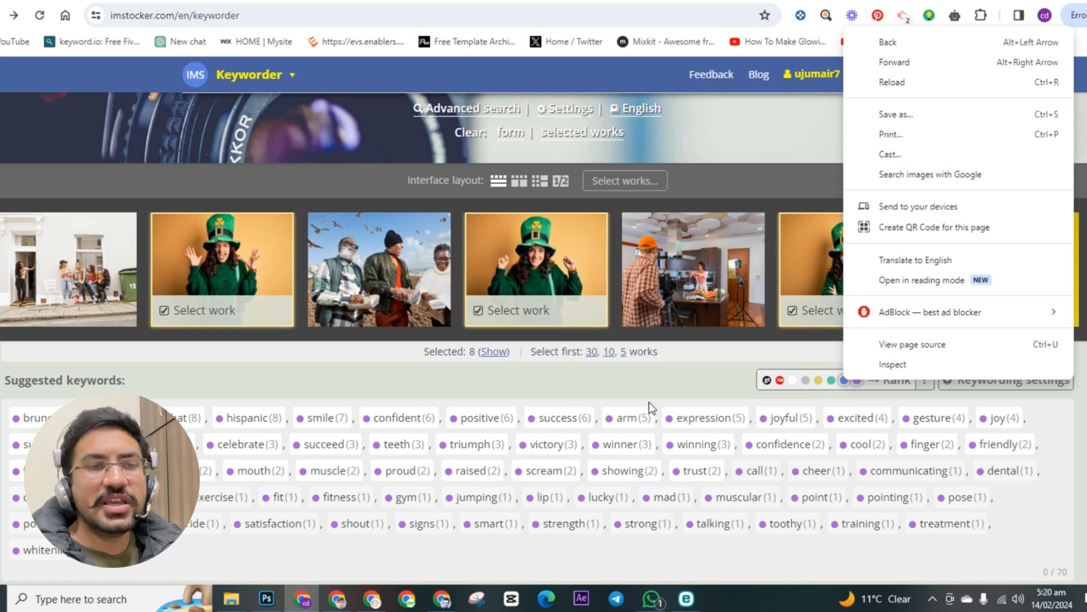
left_click(658, 388)
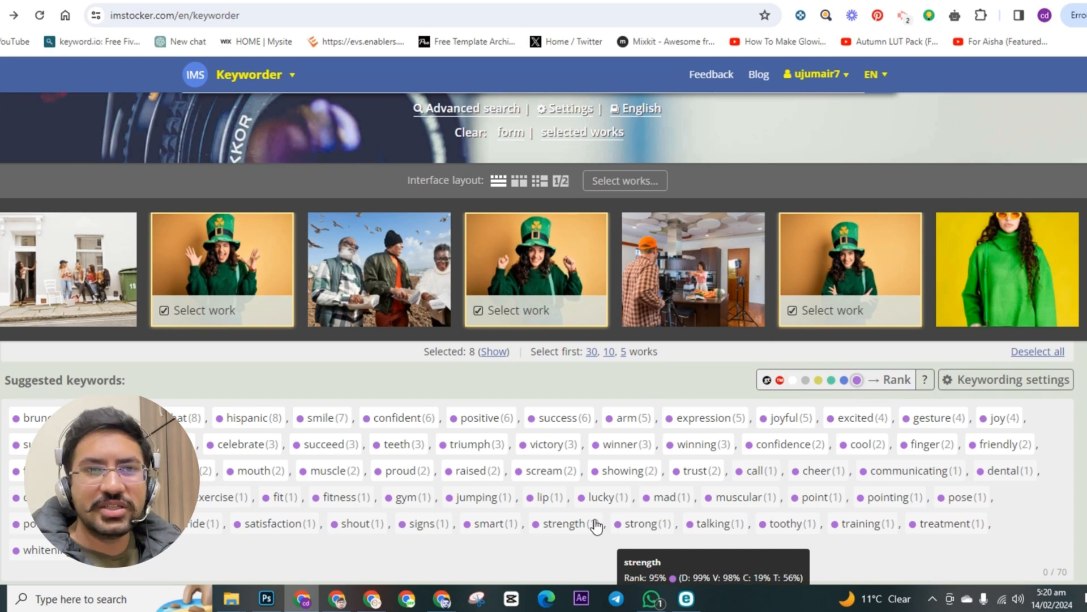
left_click(539, 267)
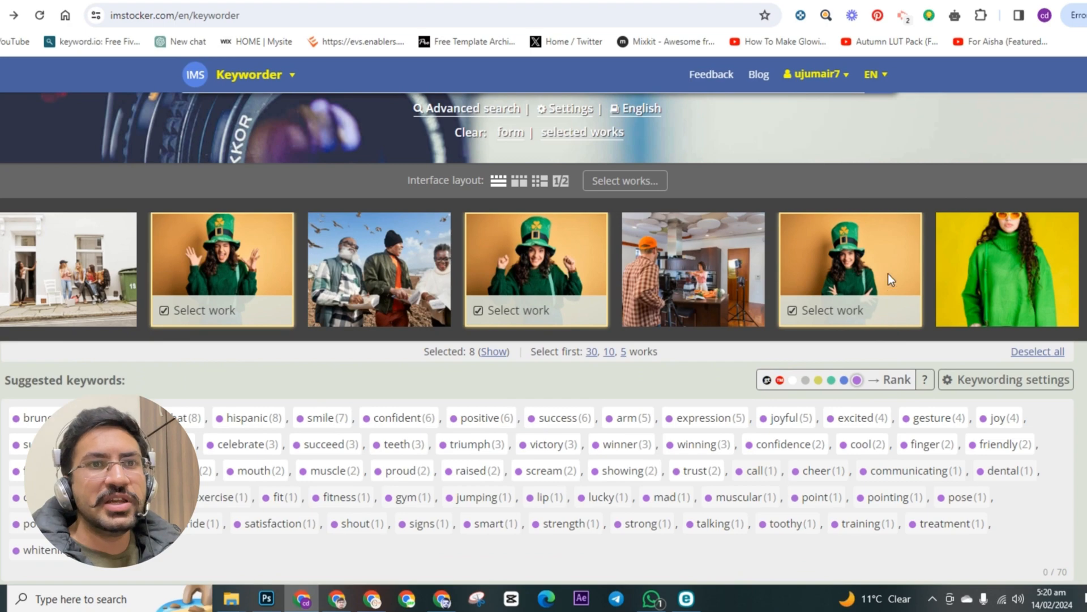
mouse_move(882, 271)
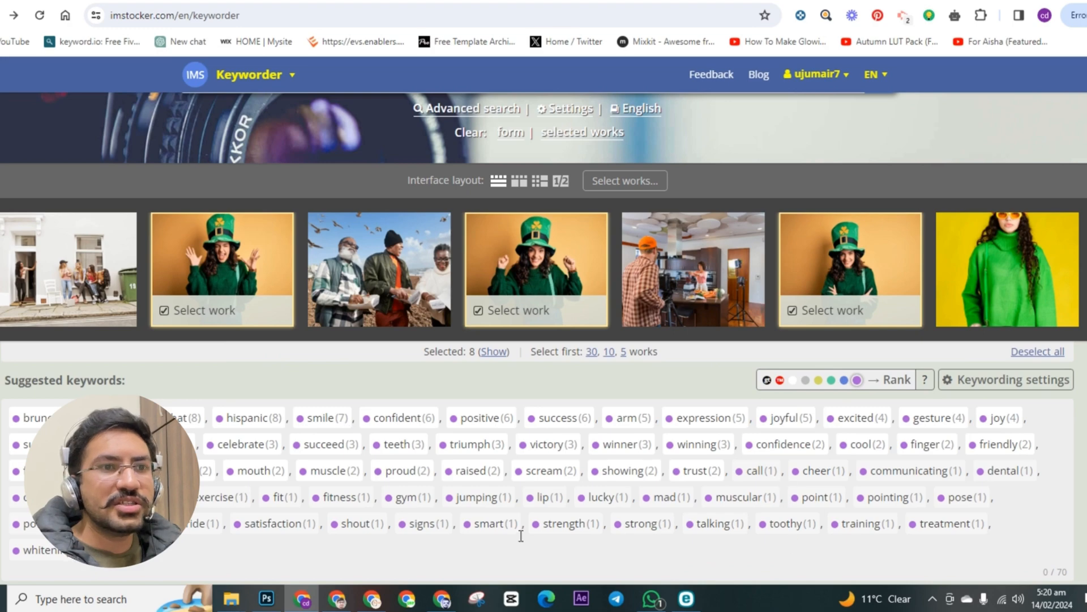
mouse_move(528, 262)
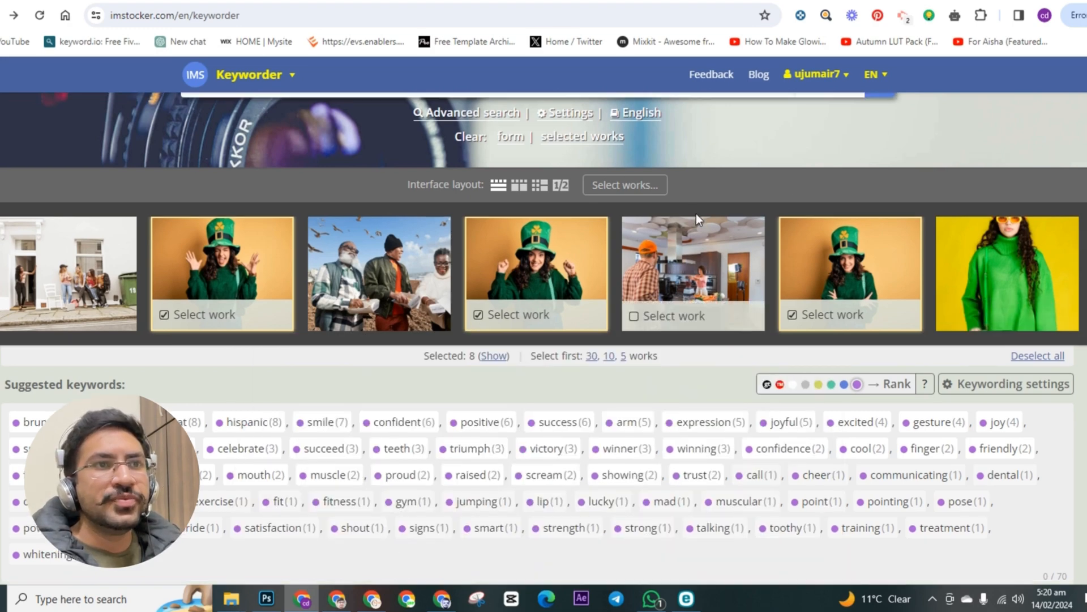
Step: Delete "smiling cheerfully showing" from the end of the search phrase and search for similar works again
scroll(732, 157, "up", 1)
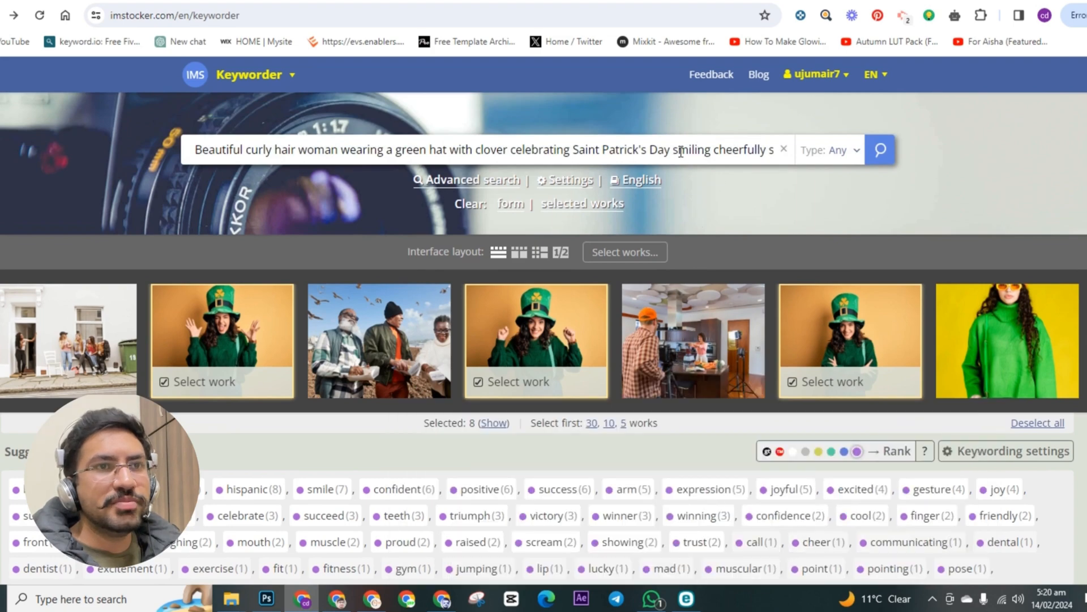
left_click_drag(675, 152, 787, 159)
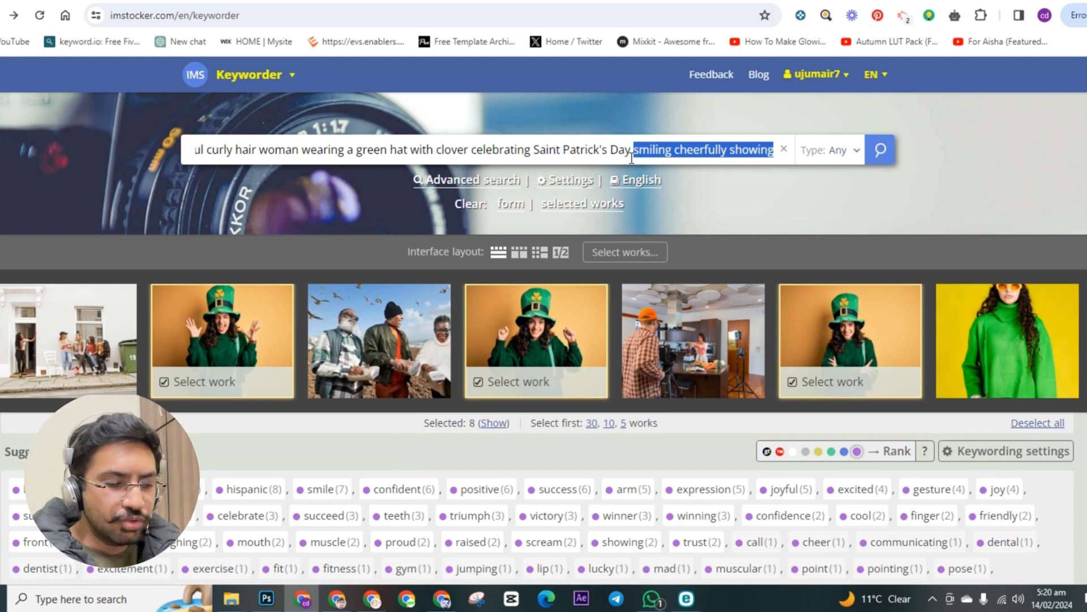
key("BackSpace")
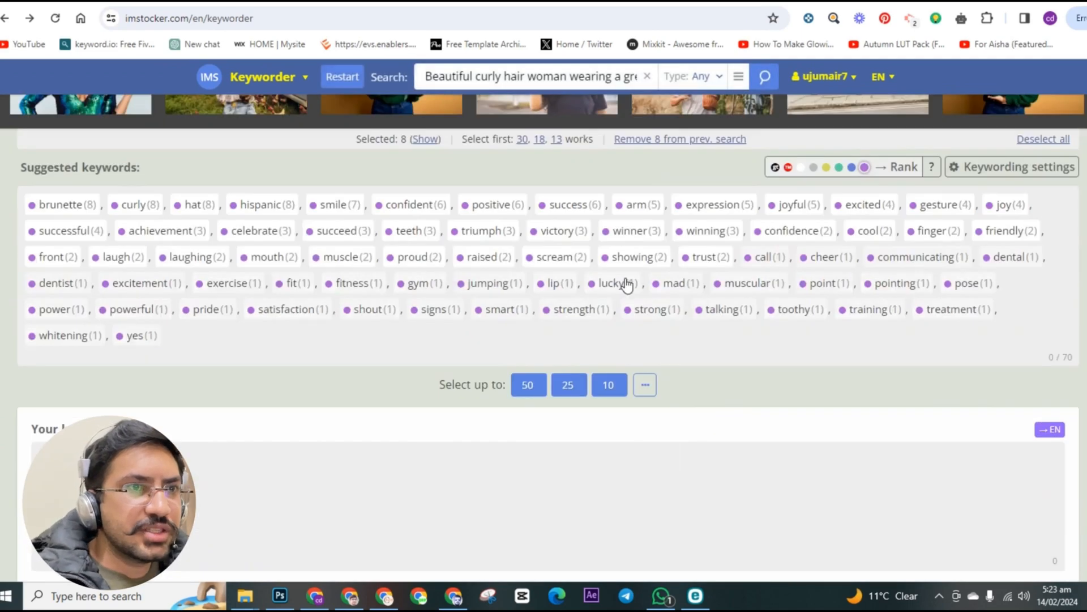
Step: Select up to 50 of the suggested keywords and copy the resulting keyword list to the clipboard
scroll(341, 282, "up", 2)
scroll(546, 202, "up", 2)
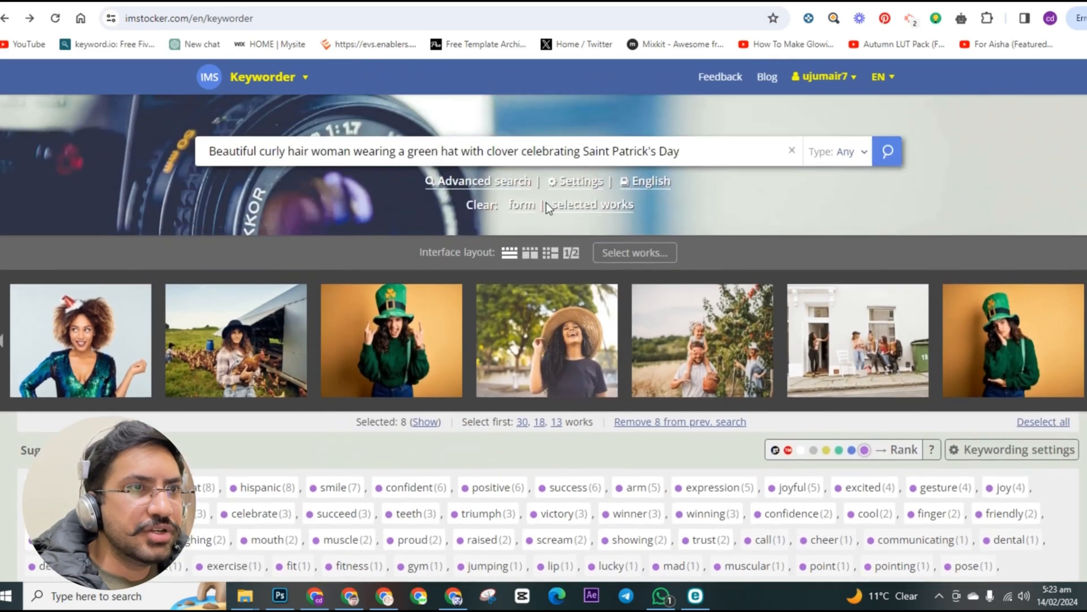
scroll(609, 387, "down", 6)
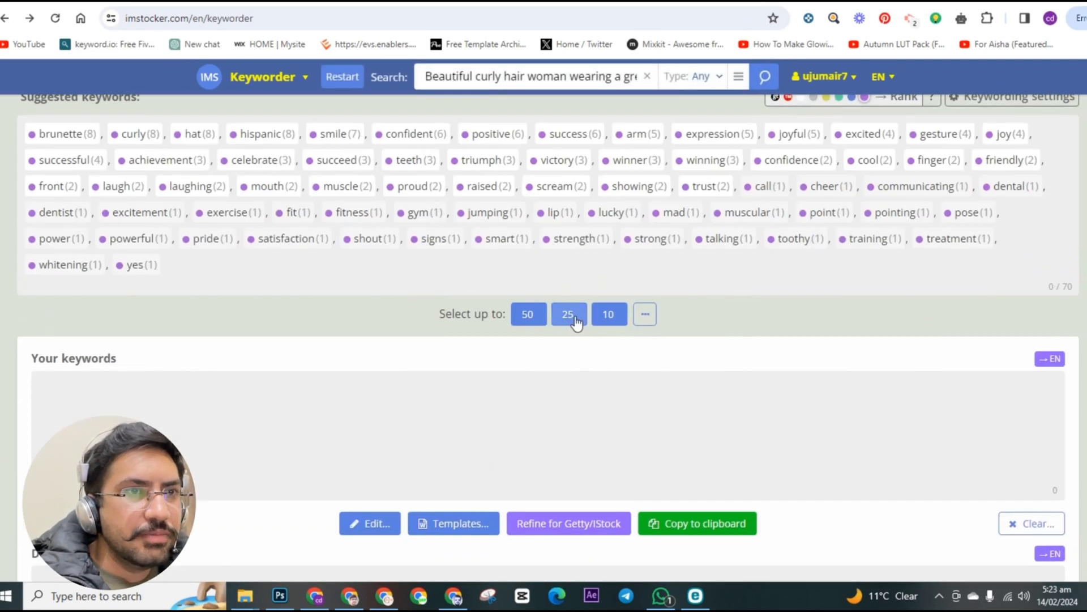
left_click(528, 317)
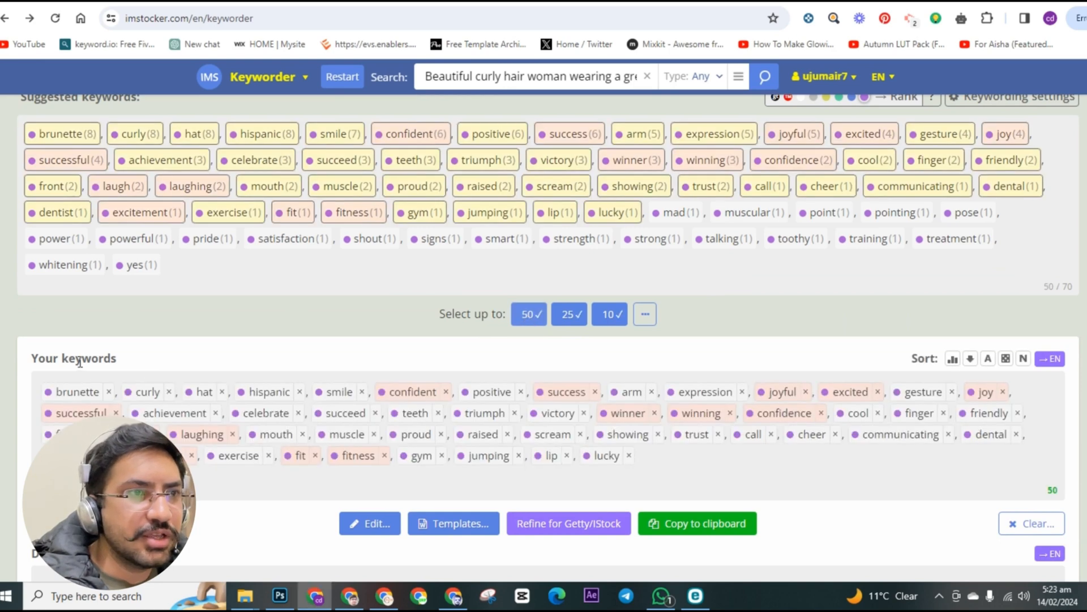
scroll(266, 400, "down", 1)
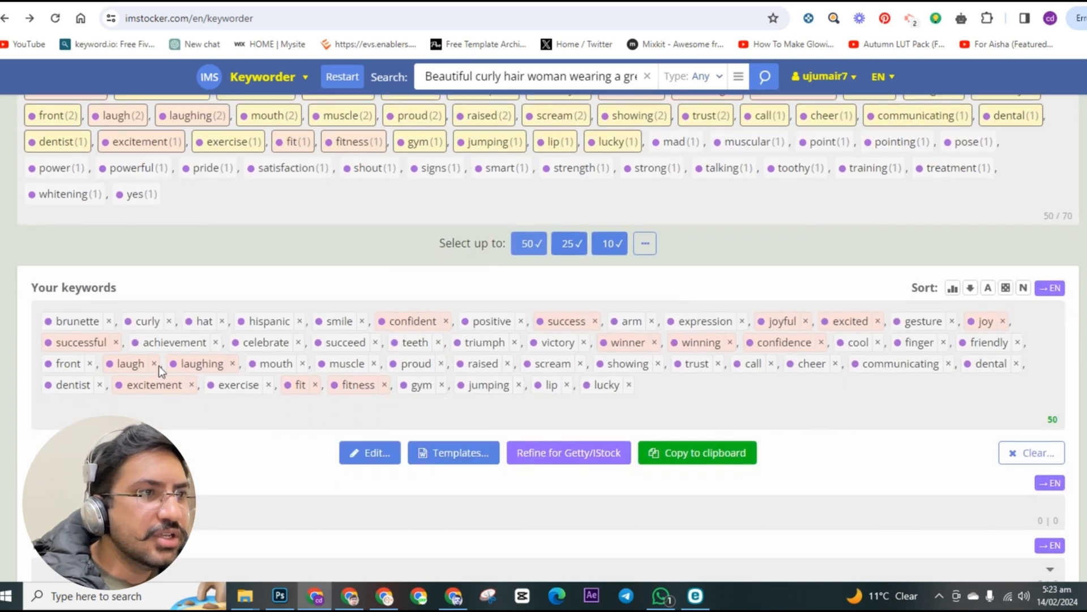
left_click(703, 460)
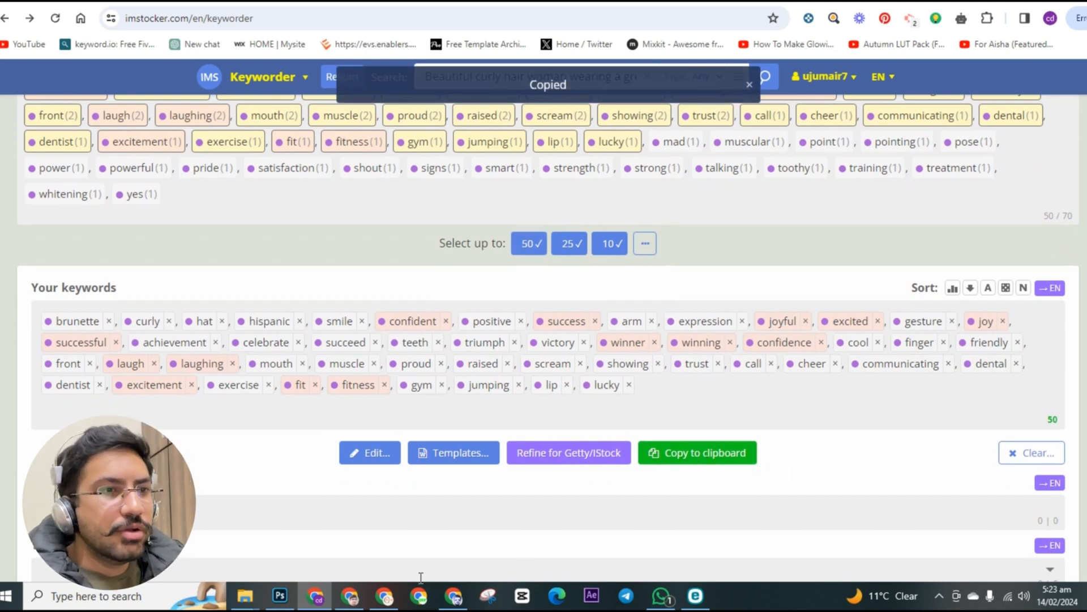
Step: Switch to Adobe Stock, paste the copied keywords into the woman image's keyword field and enlarge the field to show them all
key("ctrl+shift+Tab")
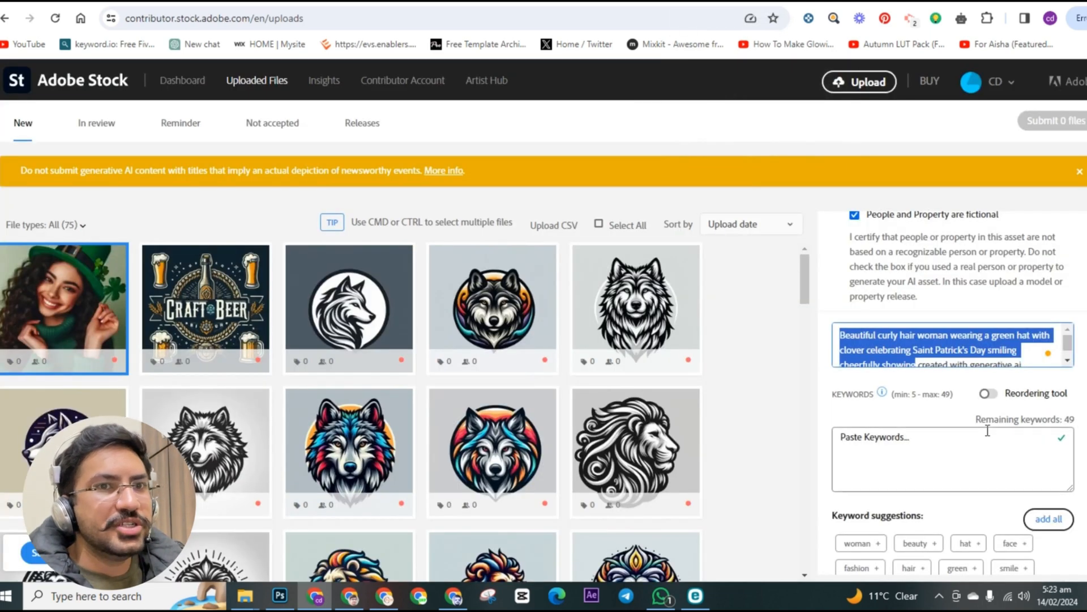
scroll(883, 312, "down", 2)
left_click(901, 313)
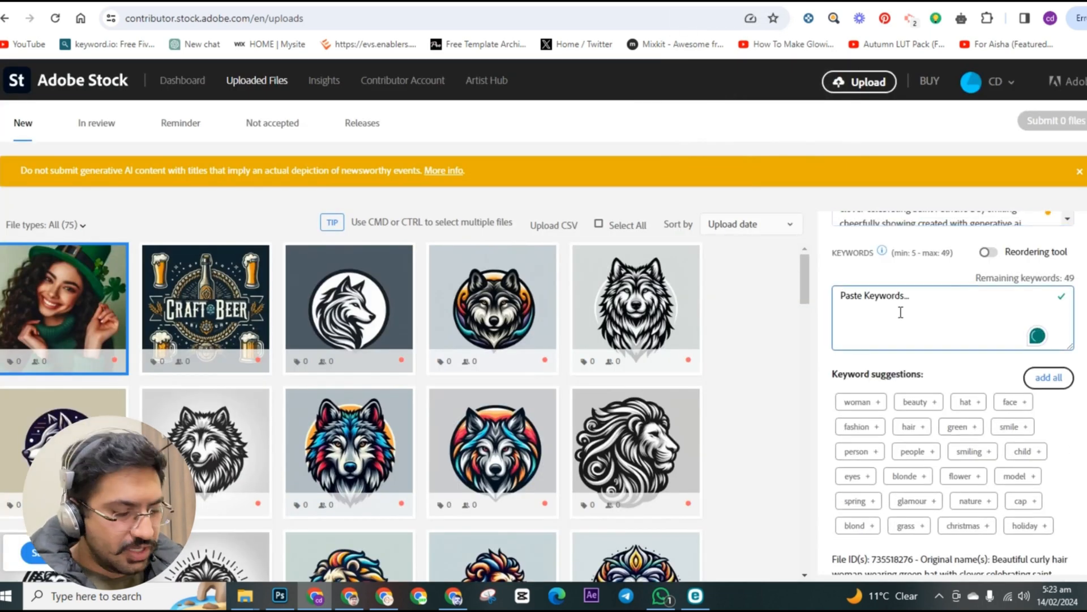
key("ctrl+v")
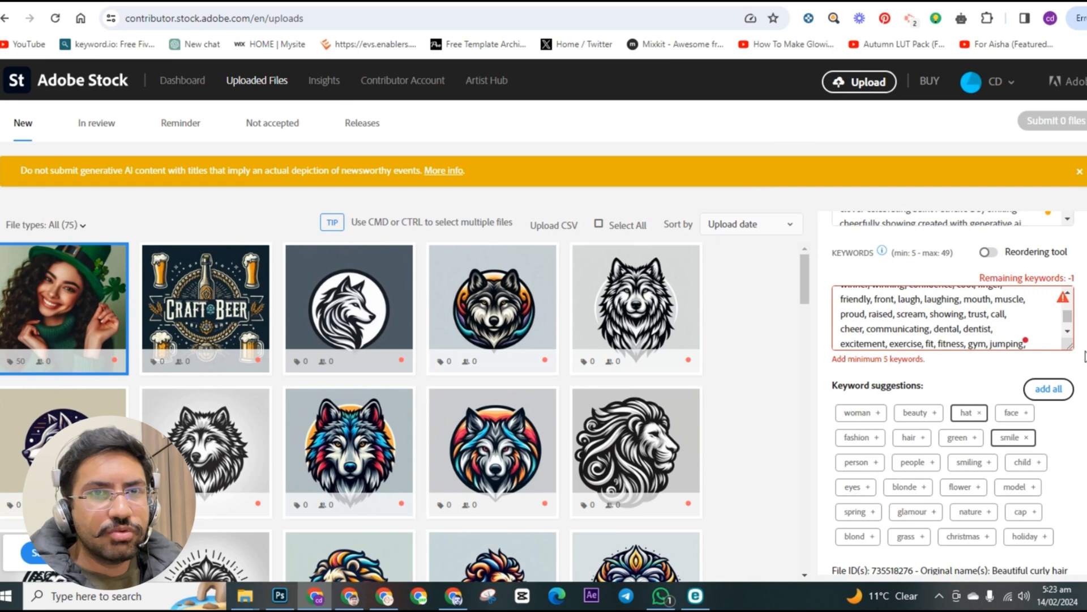
left_click_drag(1070, 347, 1076, 459)
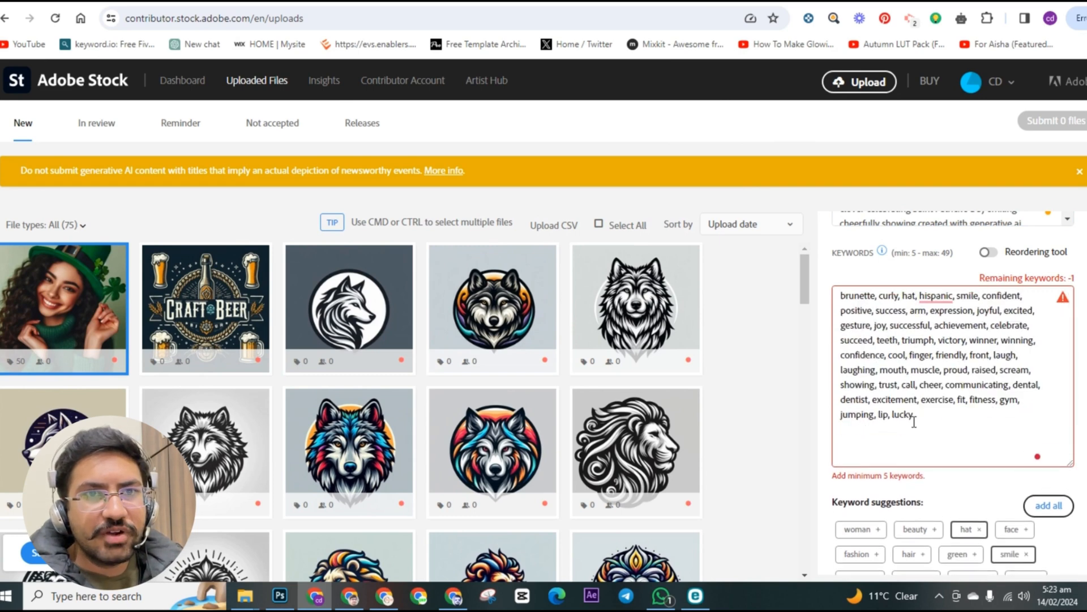
Step: Remove the keyword "jumping" and its leftover comma from the keyword list
double_click(863, 416)
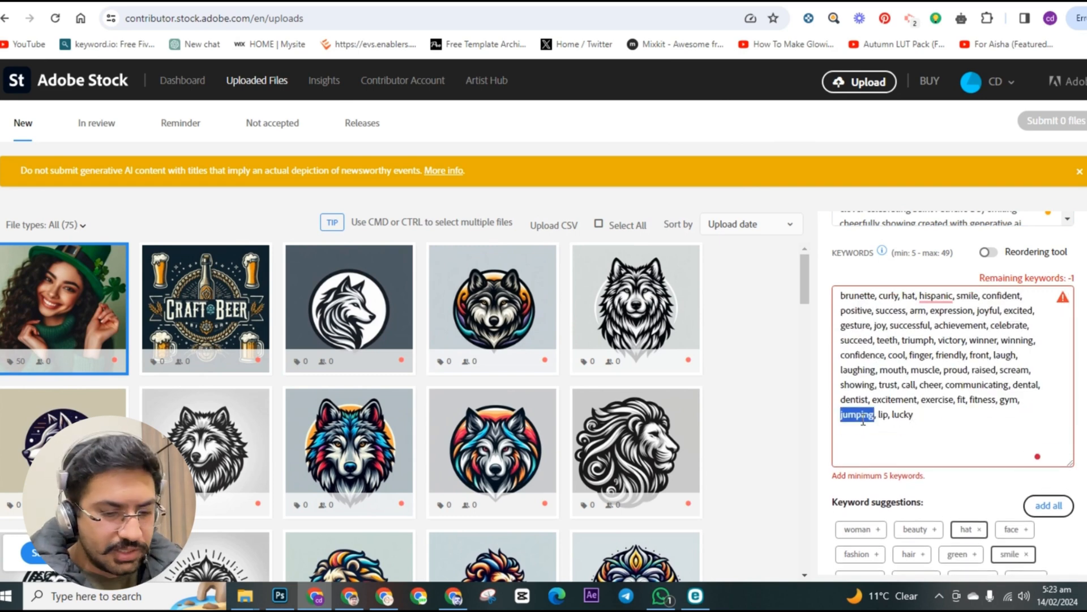
key("Delete")
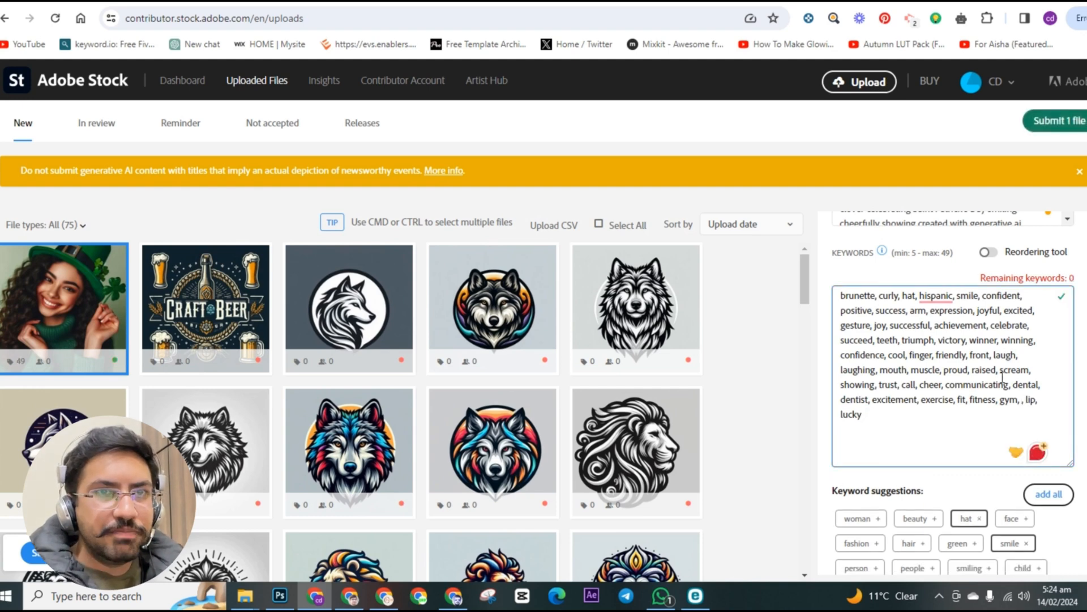
key("BackSpace")
key("BackSpace")
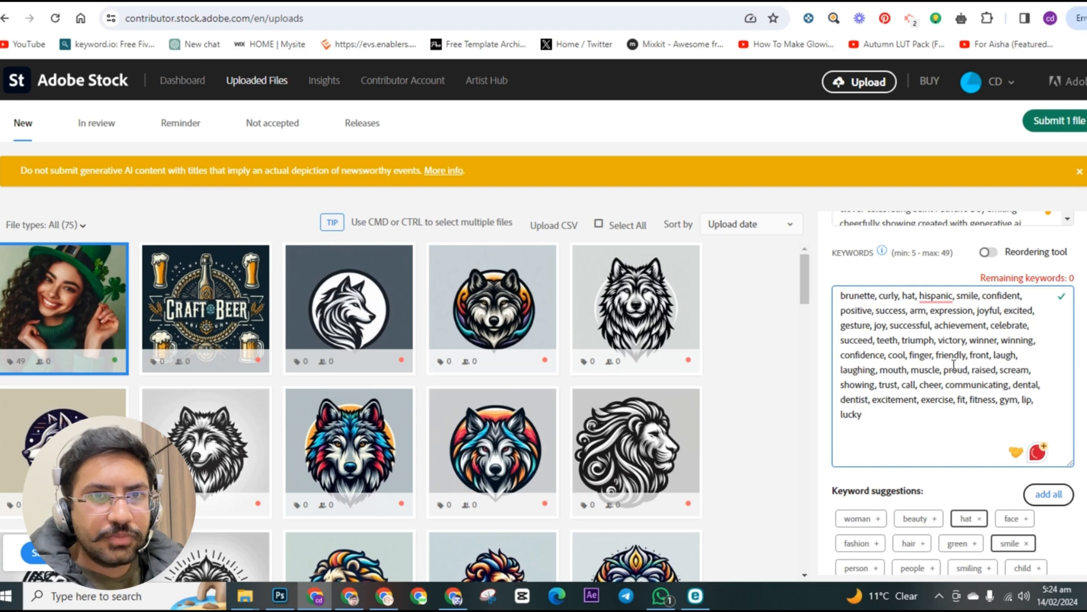
Step: Remove the keywords "victory", "winner" and "winning" with their leftover commas from the keyword list
double_click(957, 341)
key("BackSpace")
key("BackSpace")
key("BackSpace")
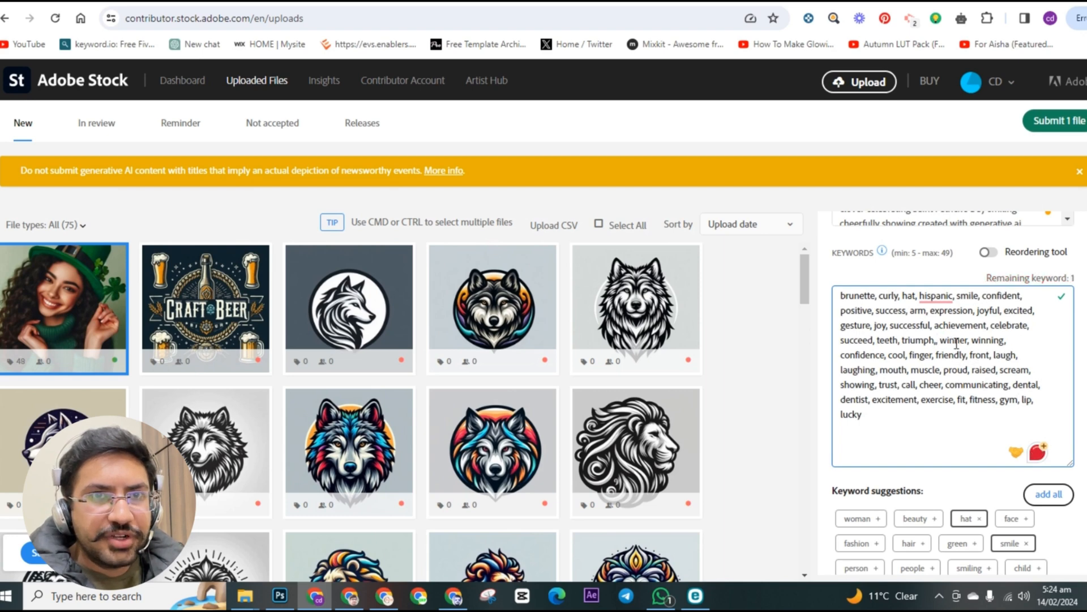
double_click(957, 342)
key("BackSpace")
double_click(957, 342)
key("BackSpace")
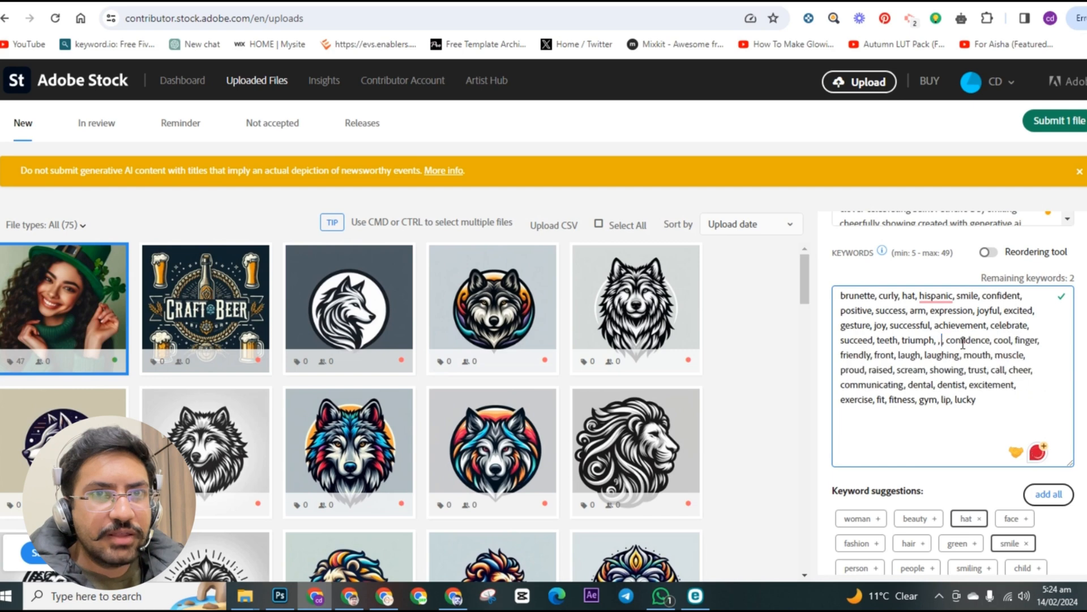
key("BackSpace")
Step: Add the suggested keywords "beauty" and "woman" to the image's keyword list
scroll(960, 425, "down", 3)
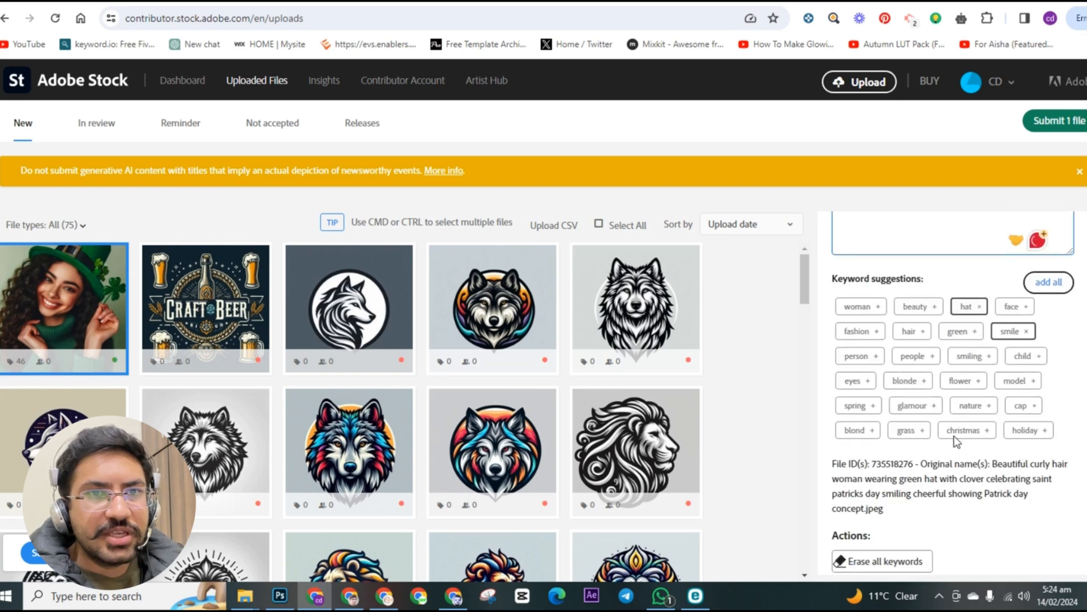
scroll(913, 340, "up", 2)
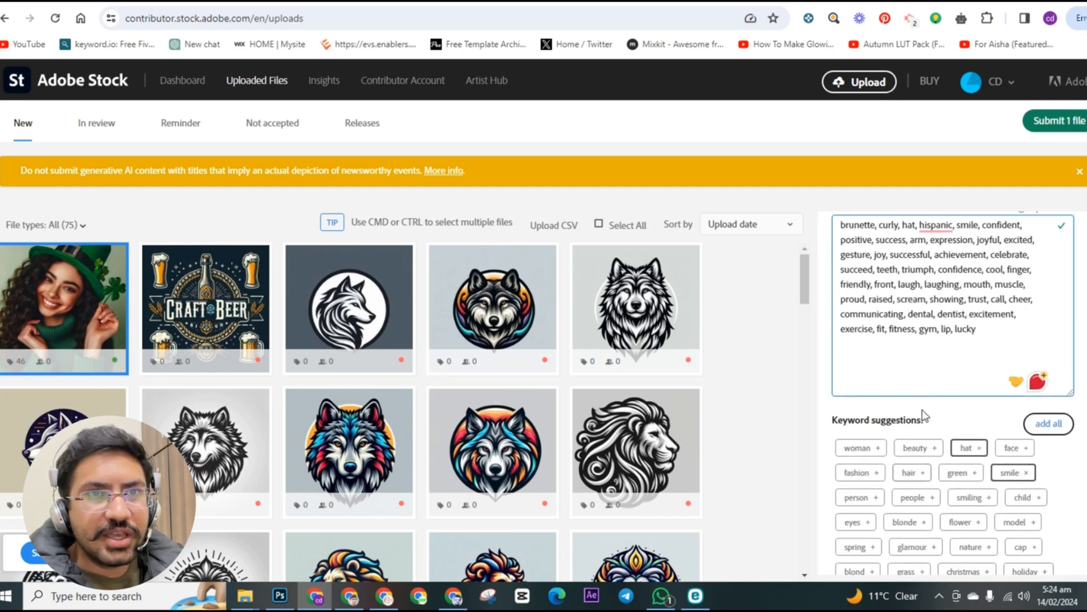
left_click(922, 450)
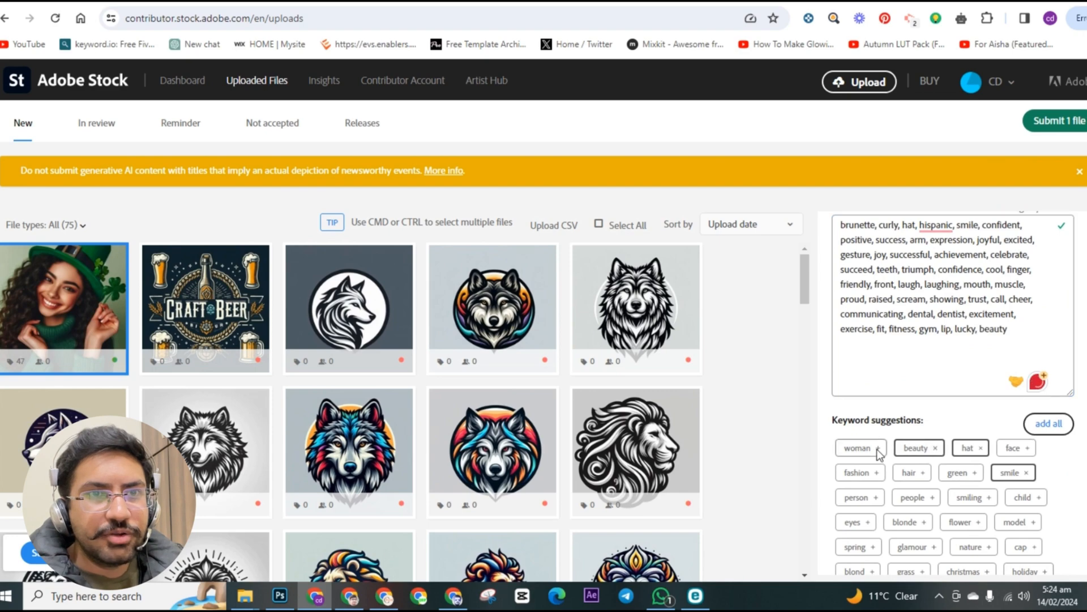
left_click(872, 449)
Step: Correct "hispanic" to "Hispanic" with the spelling suggestion and add a comma after "woman" at the end of the keywords
scroll(869, 435, "up", 2)
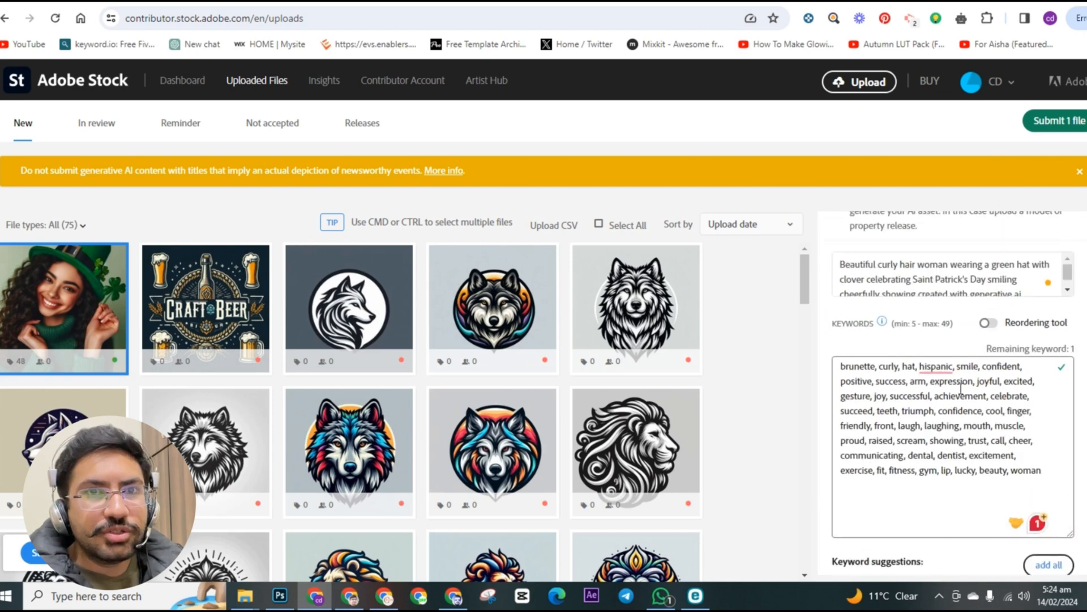
left_click(936, 367)
left_click(937, 408)
scroll(1000, 469, "down", 2)
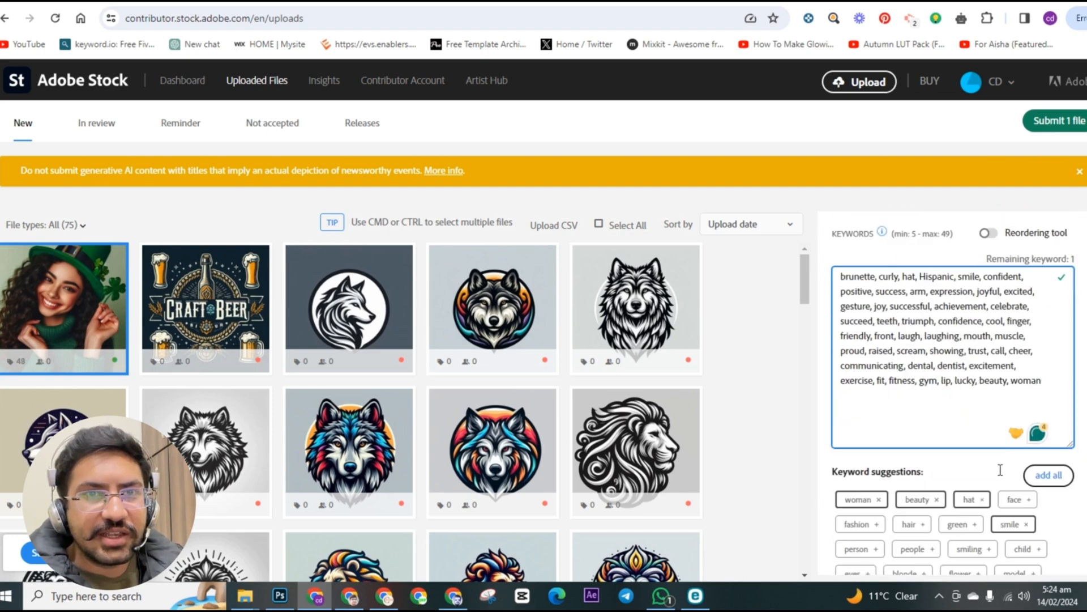
scroll(1054, 349, "down", 1)
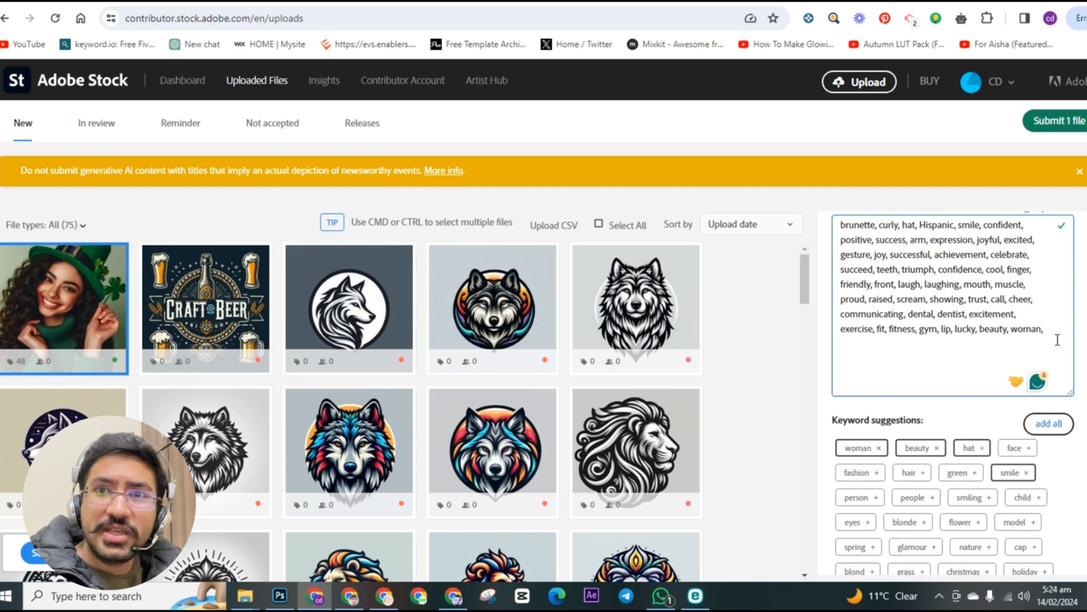
scroll(1058, 340, "up", 4)
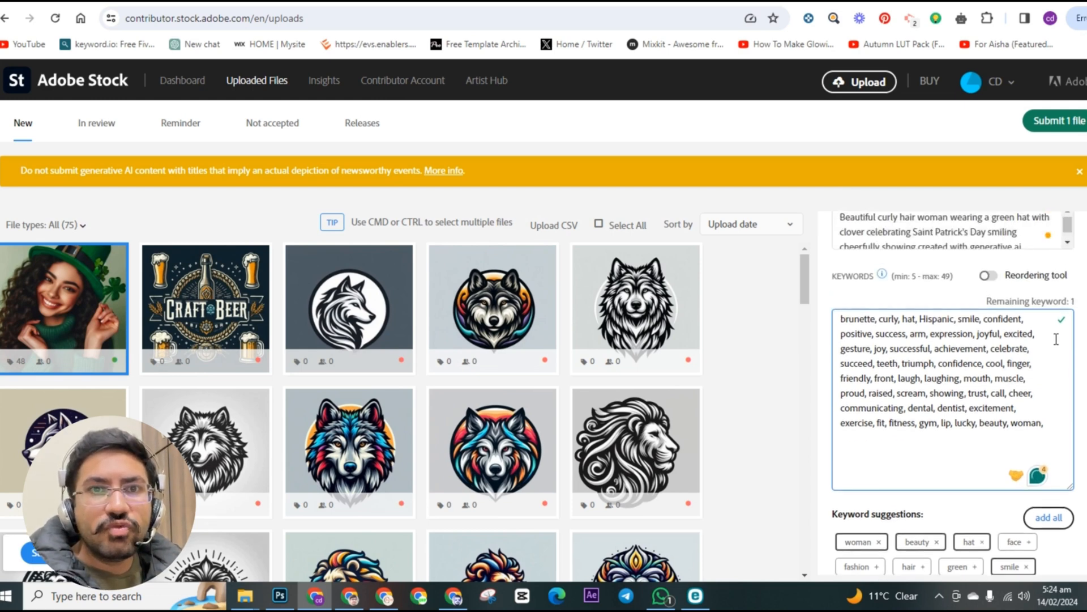
Step: Copy "generative ai" from the image's title and paste it at the end of the keyword list
left_click_drag(1034, 350, 972, 358)
key("ctrl+c")
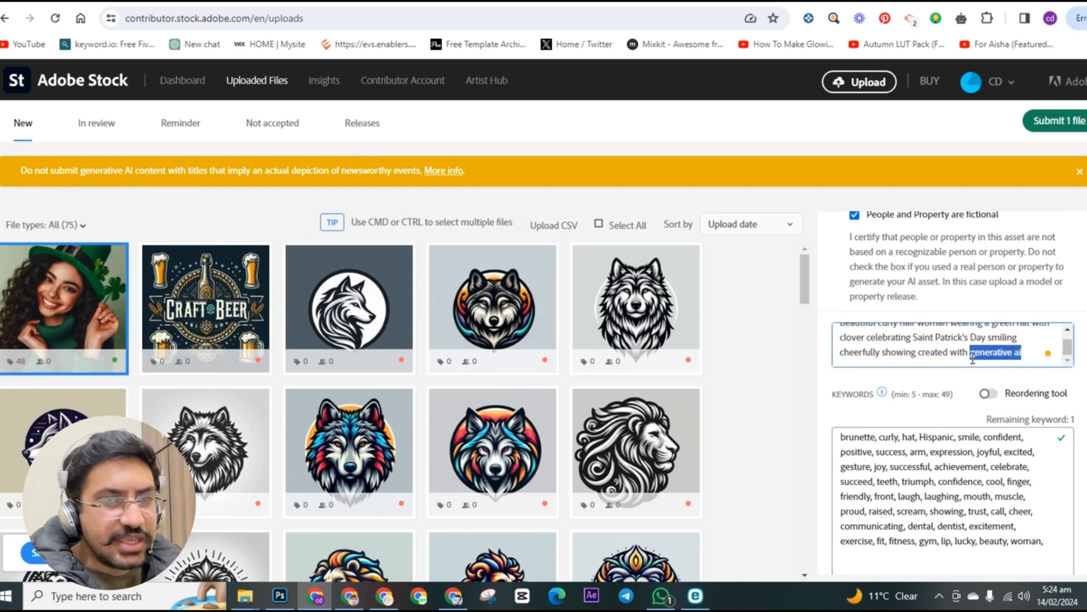
scroll(1051, 351, "down", 4)
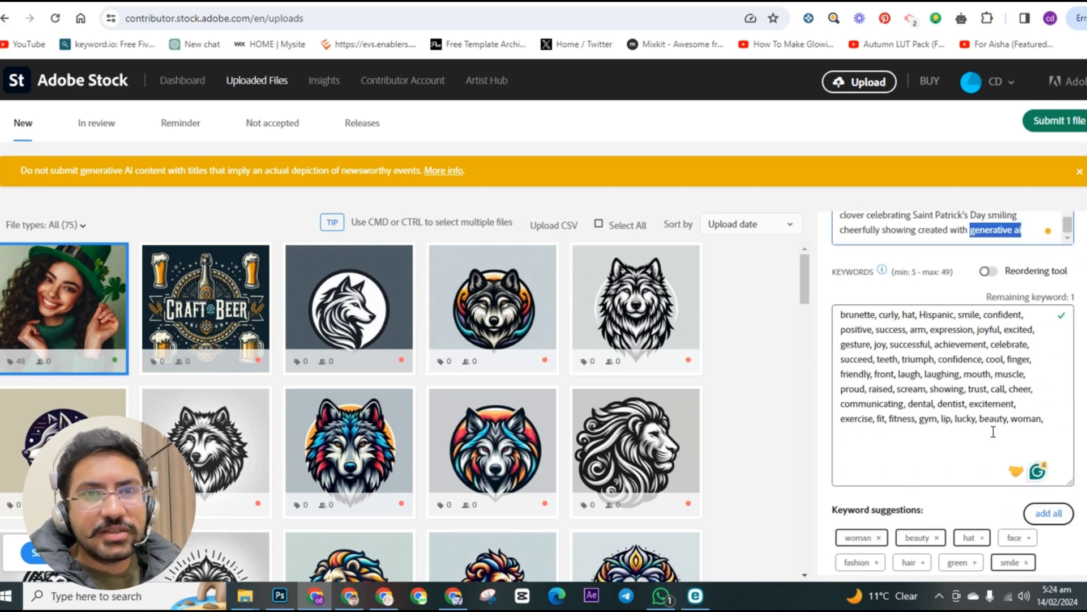
left_click(1054, 338)
key("ctrl+v")
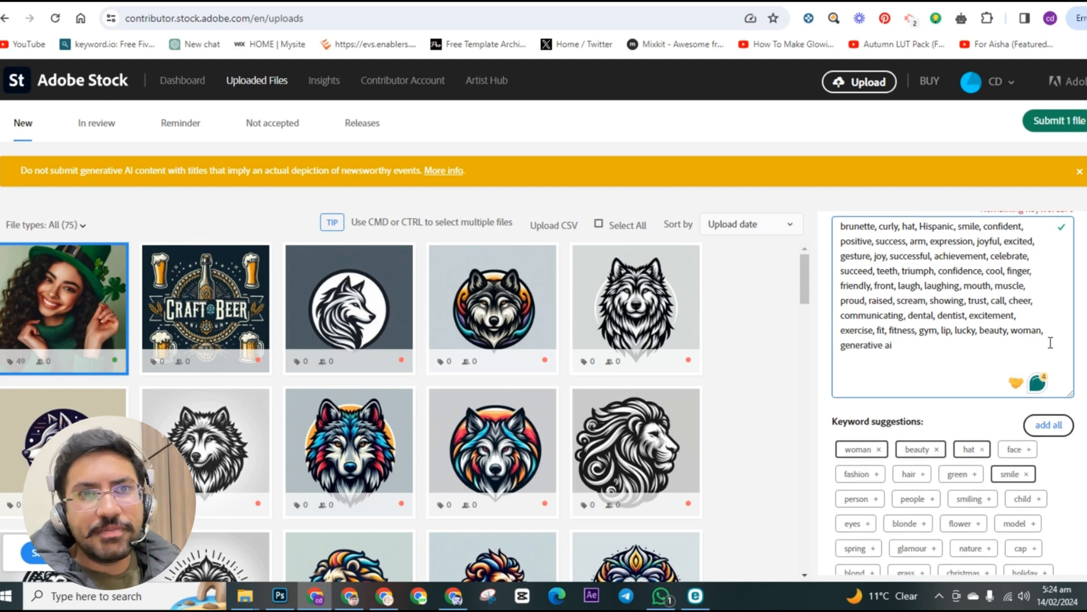
Step: Remove the keywords "dentist" and "dental" with their leftover commas from the keyword list
scroll(1054, 338, "up", 1)
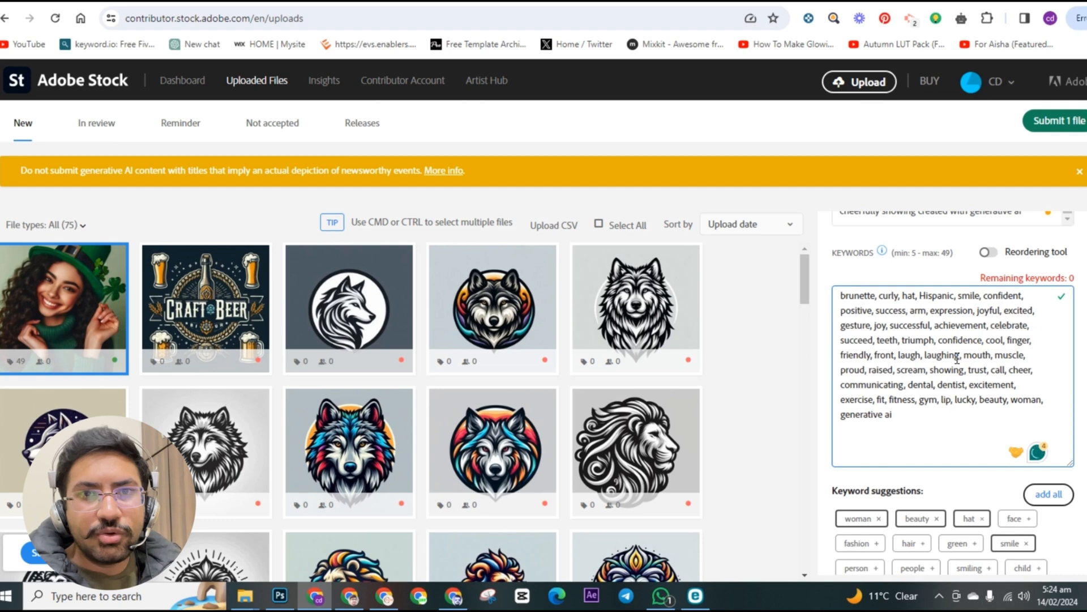
scroll(945, 384, "down", 1)
scroll(945, 384, "up", 1)
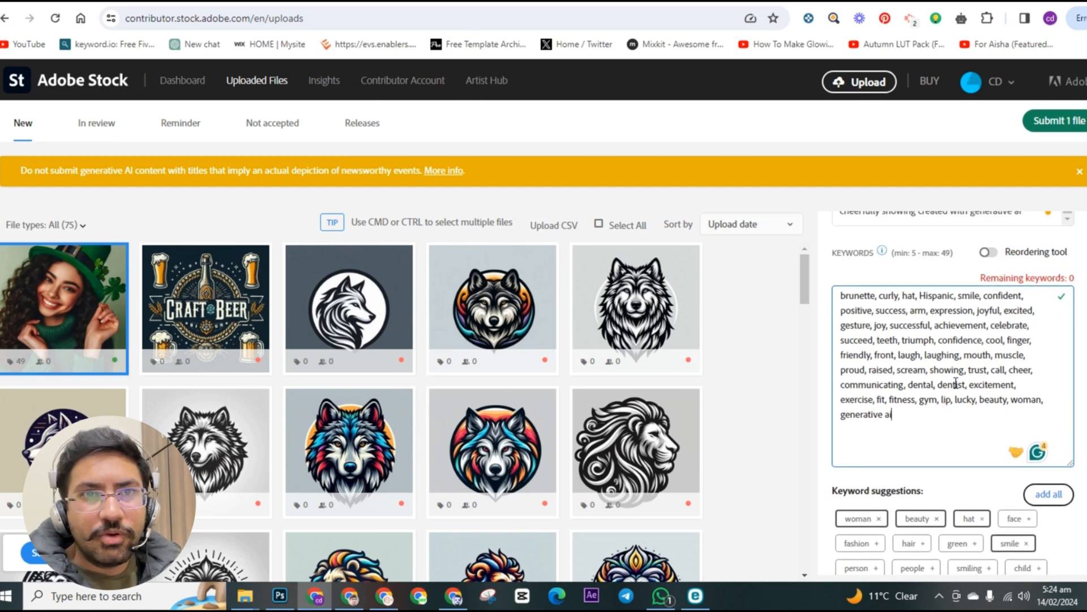
double_click(956, 384)
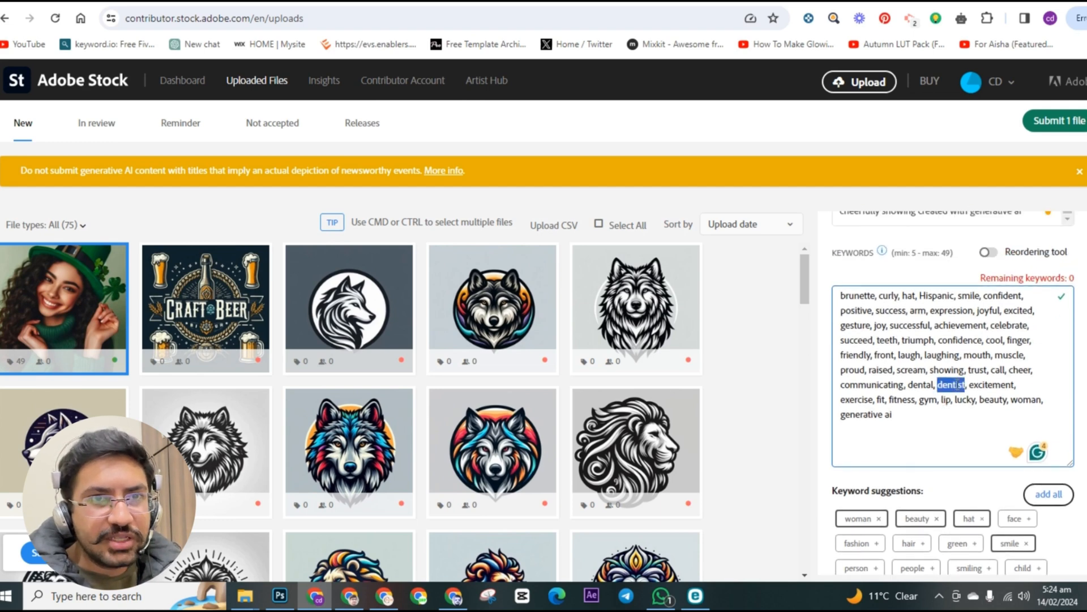
key("BackSpace")
key("BackSpace")
key("BackSpace")
key("BackSpace")
key("BackSpace")
key("BackSpace")
key("BackSpace")
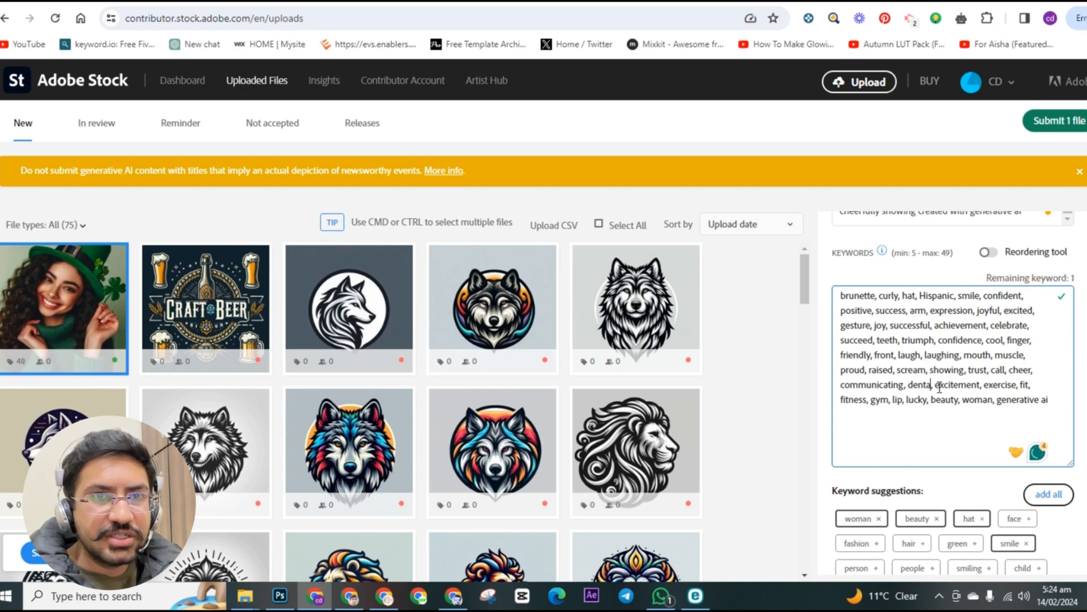
key("BackSpace")
key("BackSpace")
key("BackSpace")
key("BackSpace")
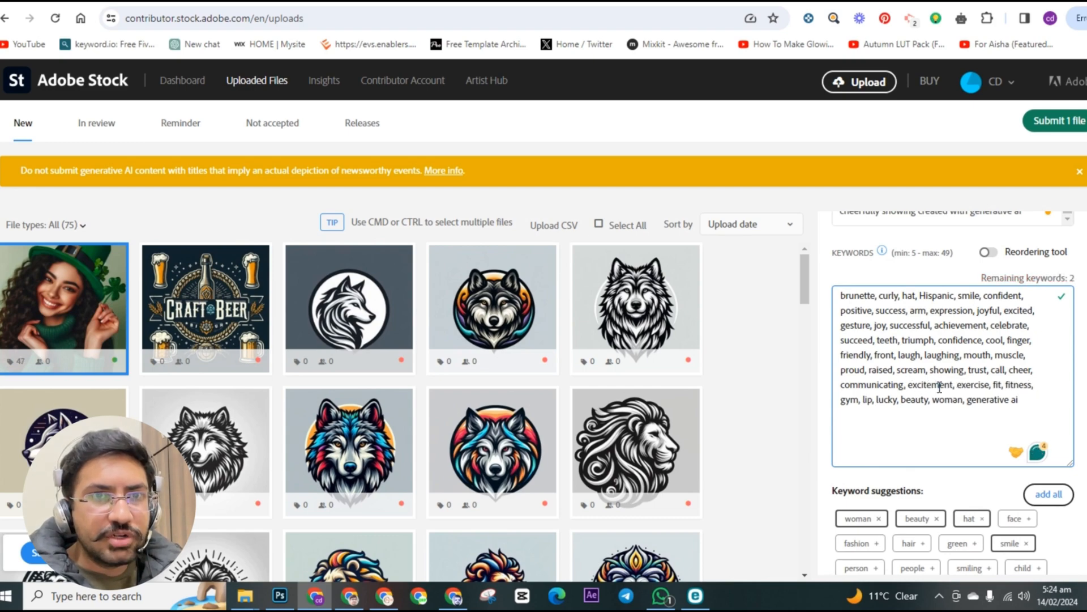
Step: Add the suggested keyword "glamour" and the custom keyword "st Patrick", capitalized with the spelling suggestion and followed by a comma
scroll(950, 433, "down", 3)
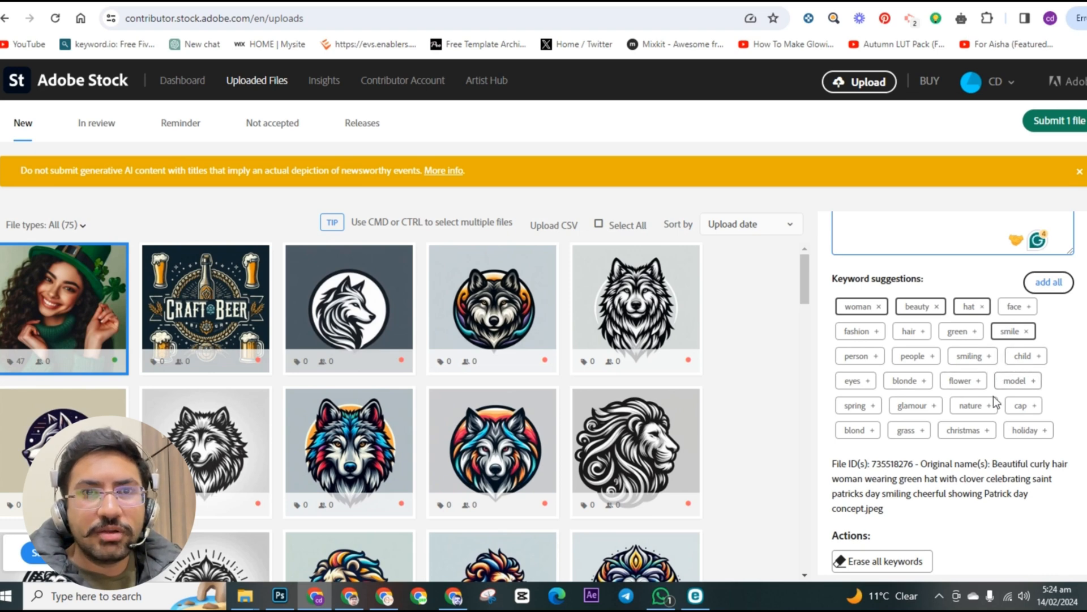
left_click(931, 409)
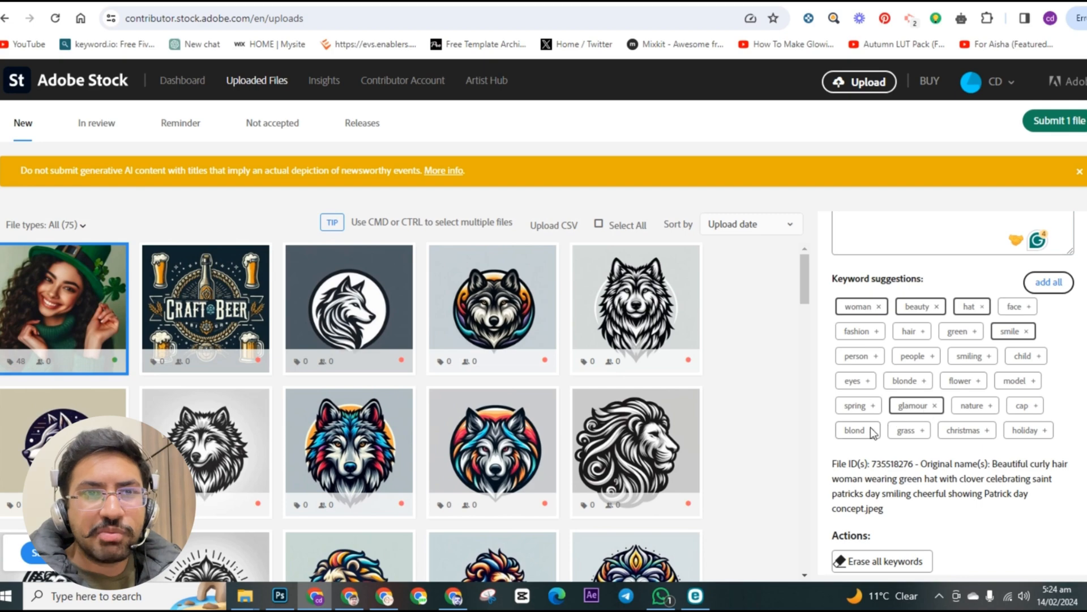
scroll(928, 360, "up", 3)
left_click(924, 419)
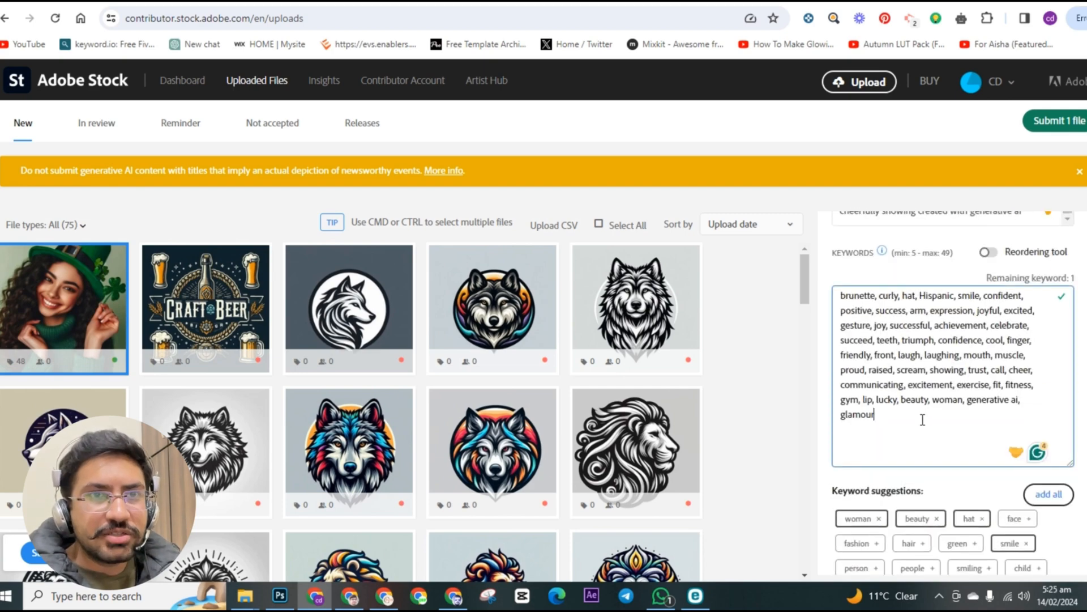
type(", st")
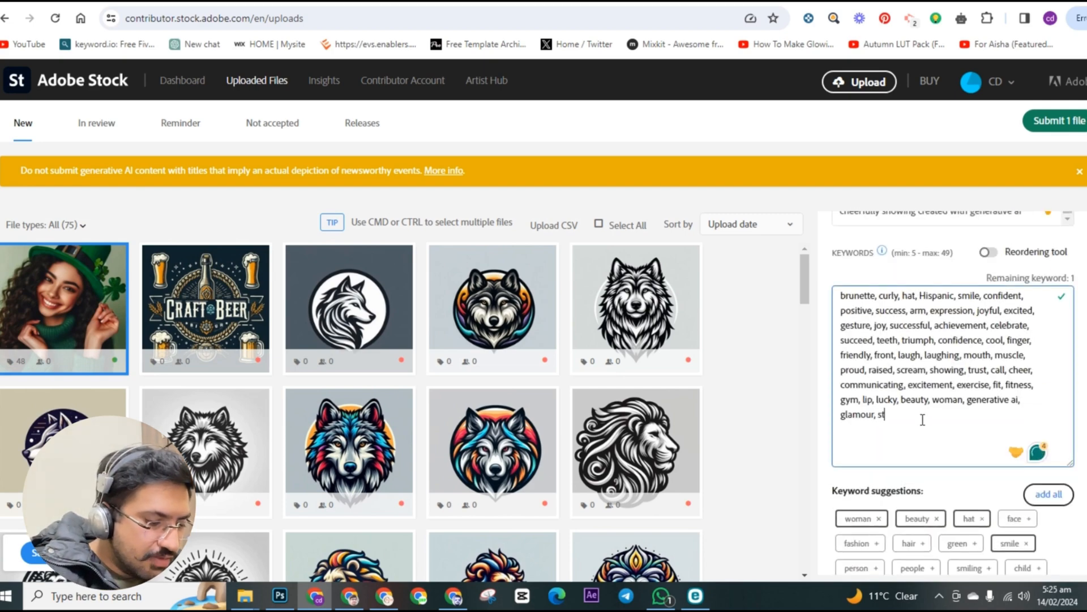
type(" patrick,")
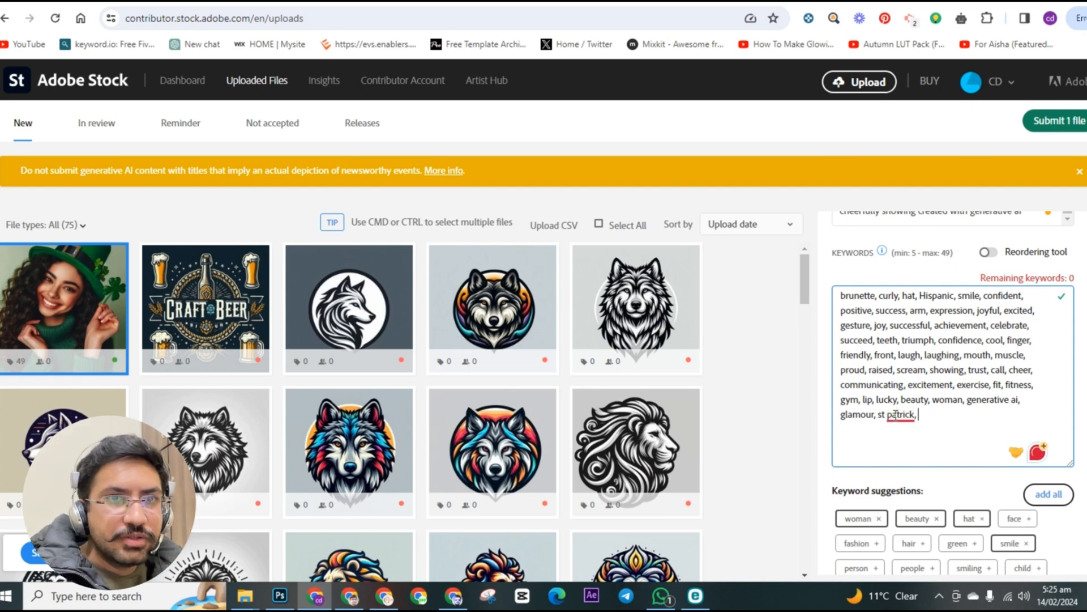
right_click(899, 418)
left_click(903, 455)
type(",")
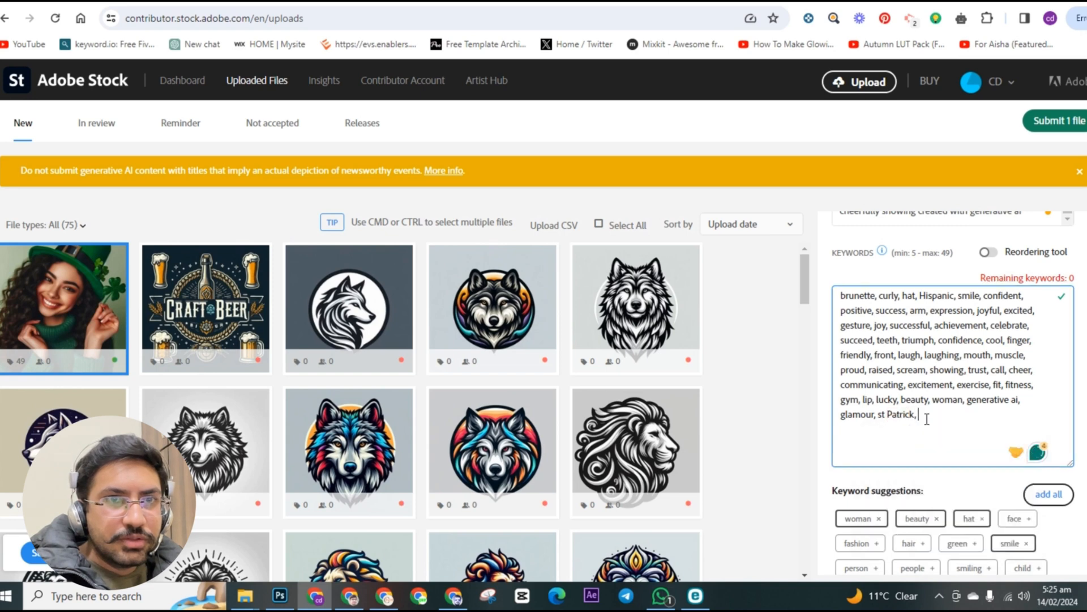
Step: Add the suggested keyword "green" and remove "communicating" and "call" with their leftover commas from the keyword list
scroll(929, 419, "down", 1)
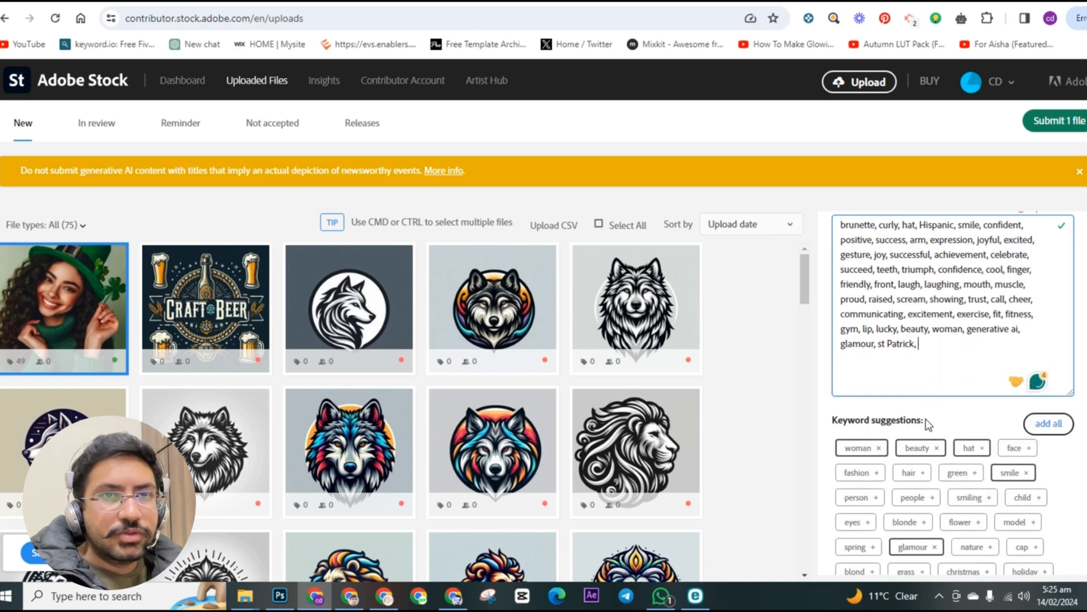
left_click(963, 474)
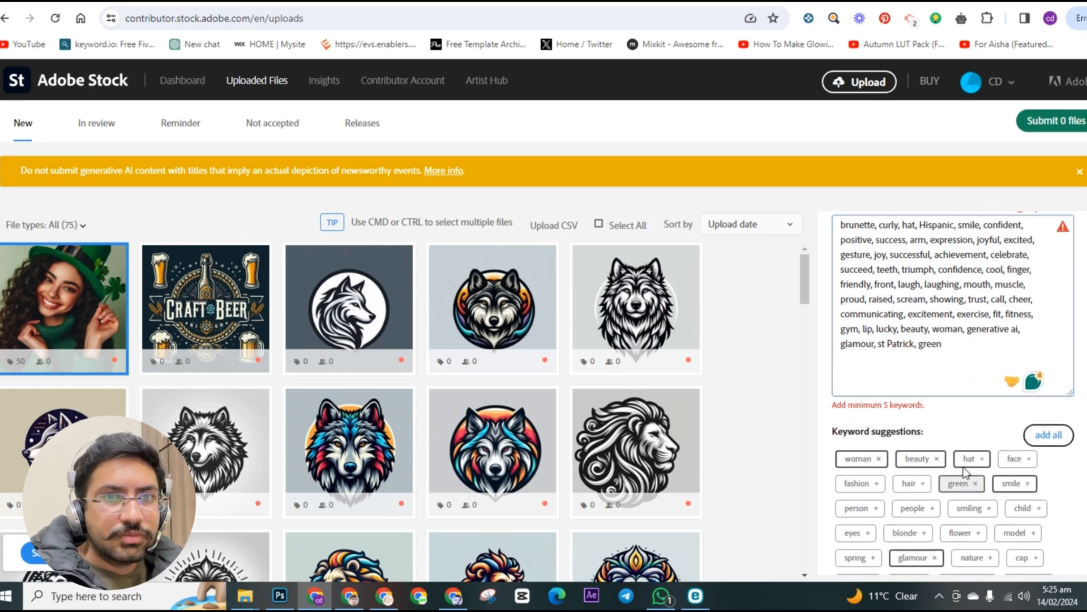
double_click(890, 315)
key("BackSpace")
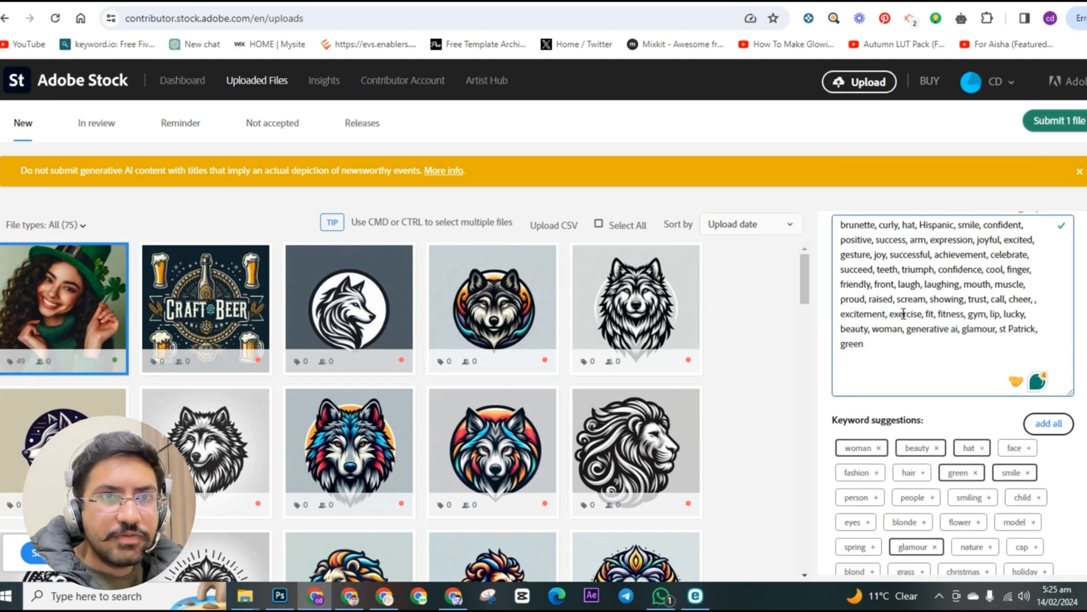
double_click(998, 300)
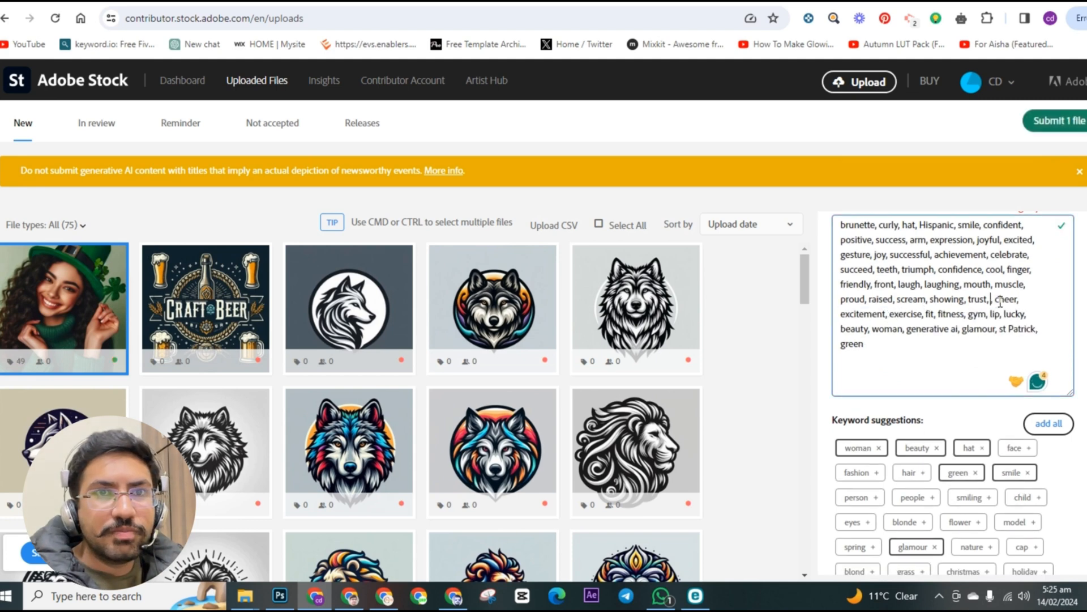
key("BackSpace")
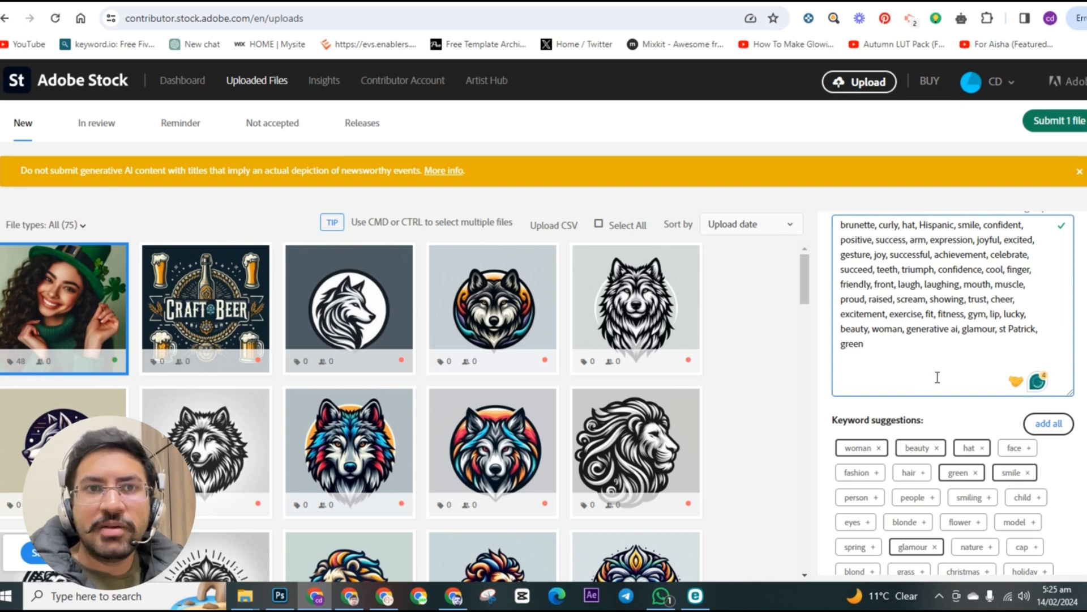
left_click(899, 1)
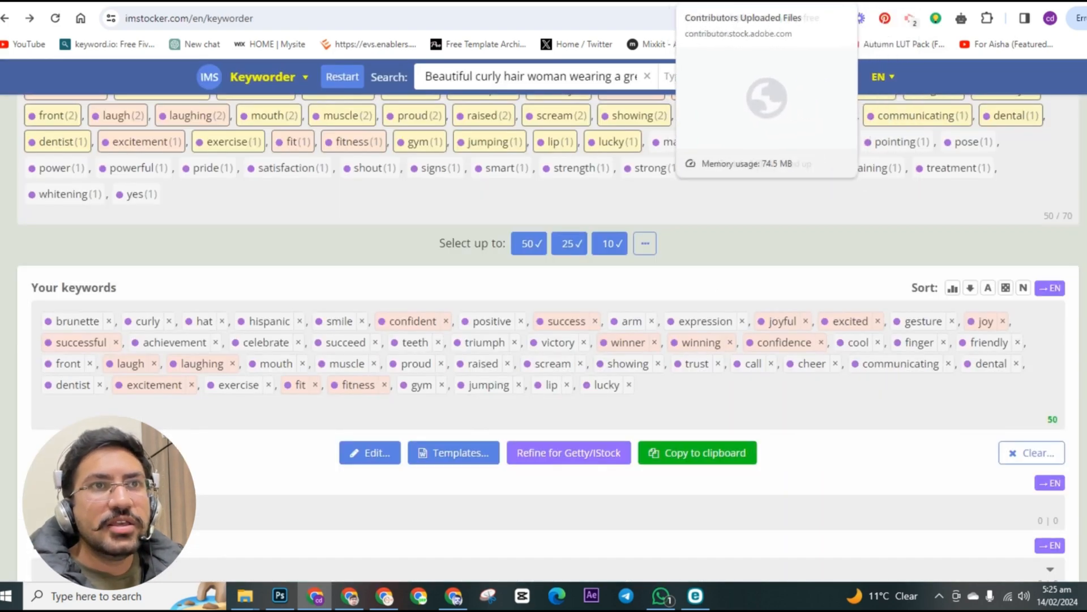
left_click(736, 1)
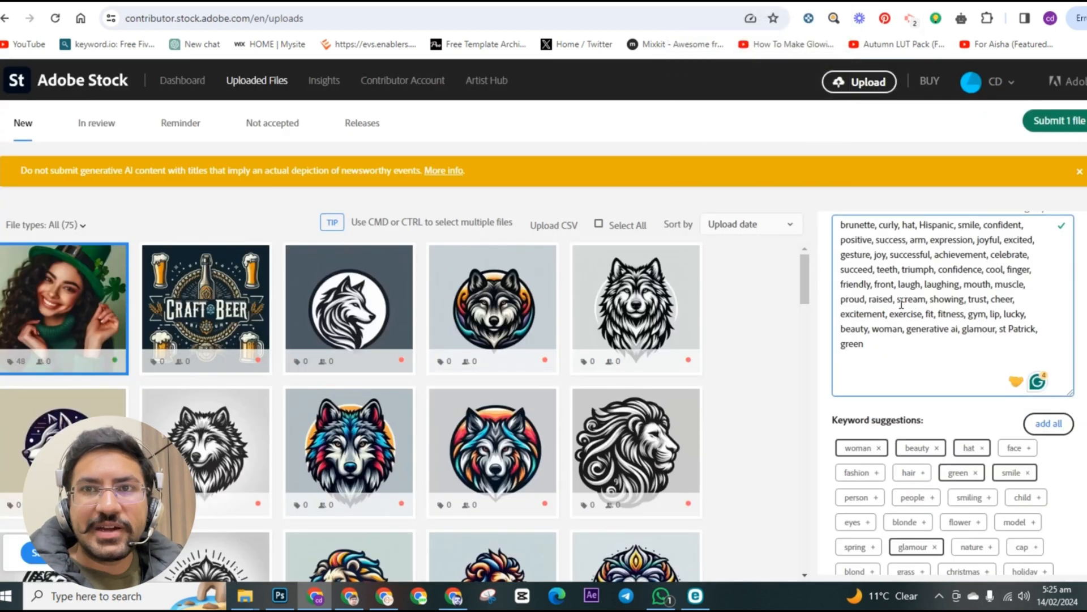
double_click(885, 285)
Step: Add the suggested keyword "person" to the image's keyword list
scroll(946, 458, "down", 3)
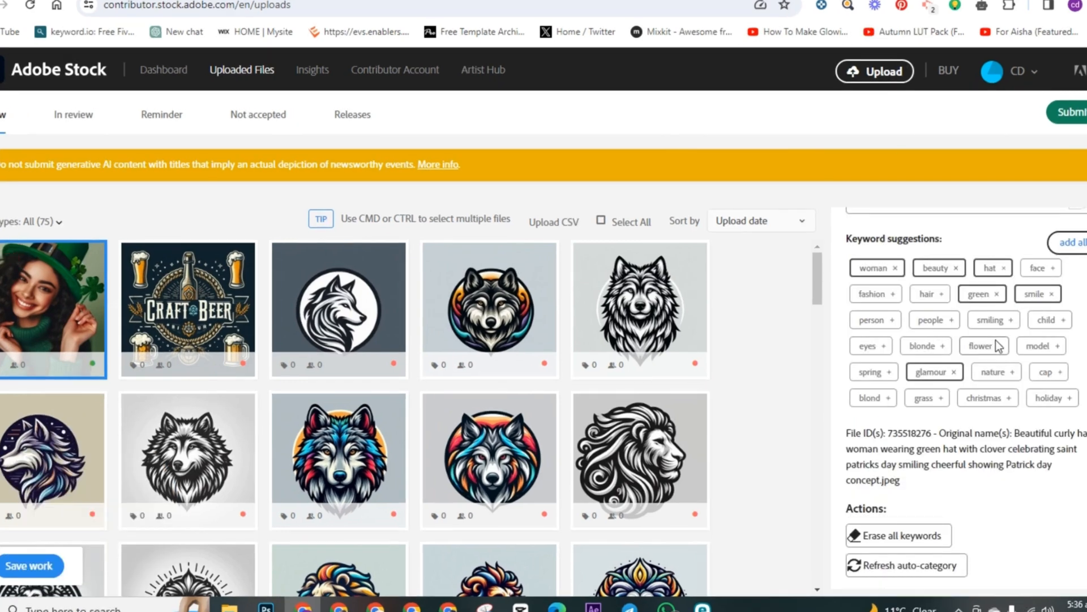
scroll(995, 397, "up", 4)
scroll(995, 435, "down", 3)
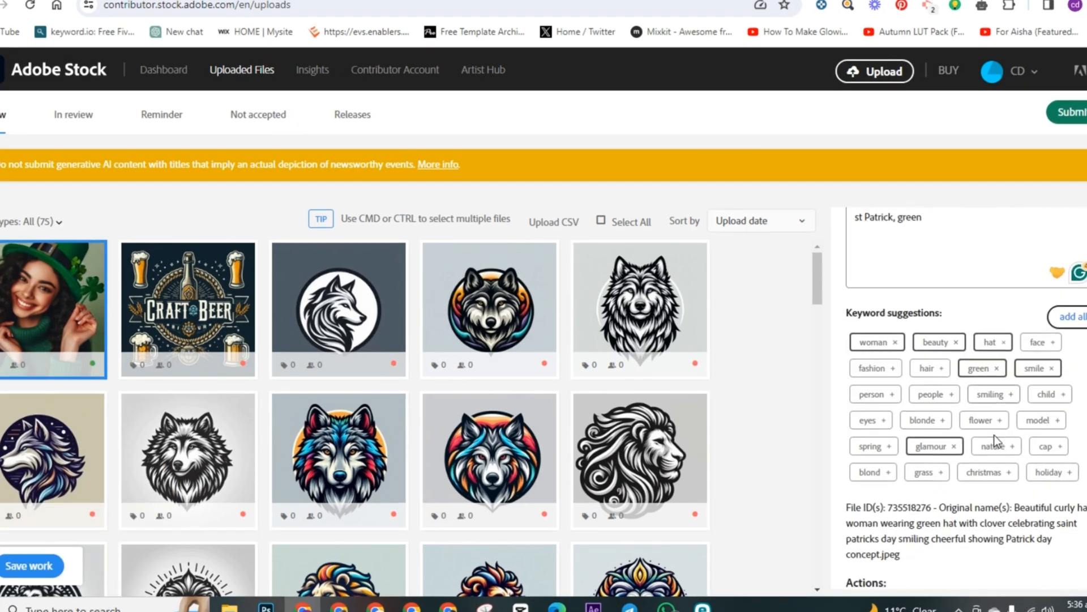
left_click(881, 395)
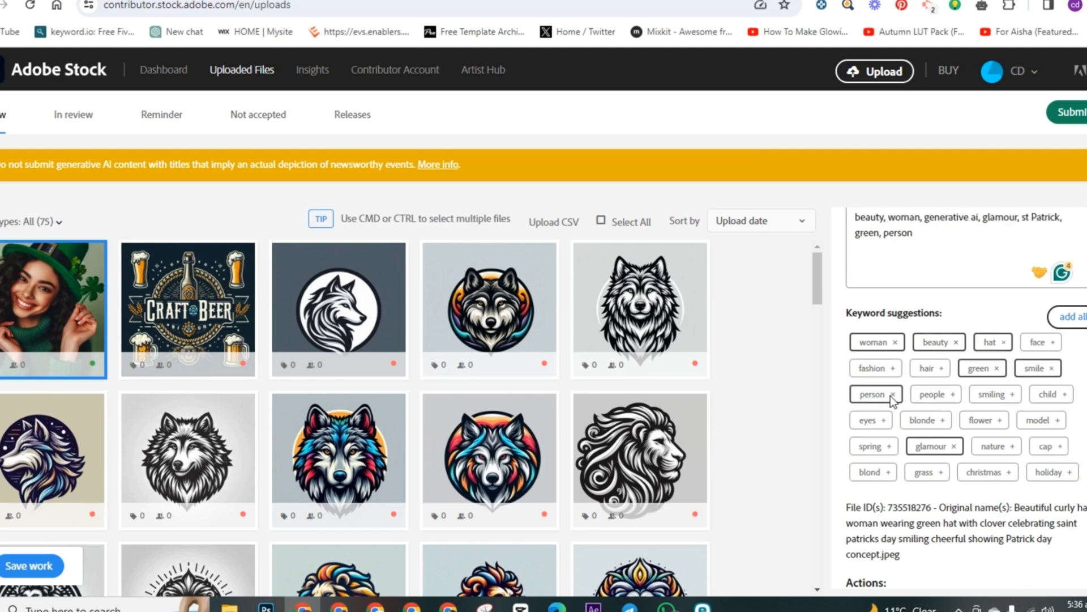
Step: Submit the image of the woman in the green hat, accepting both confirmations in the terms and conditions
scroll(890, 396, "up", 3)
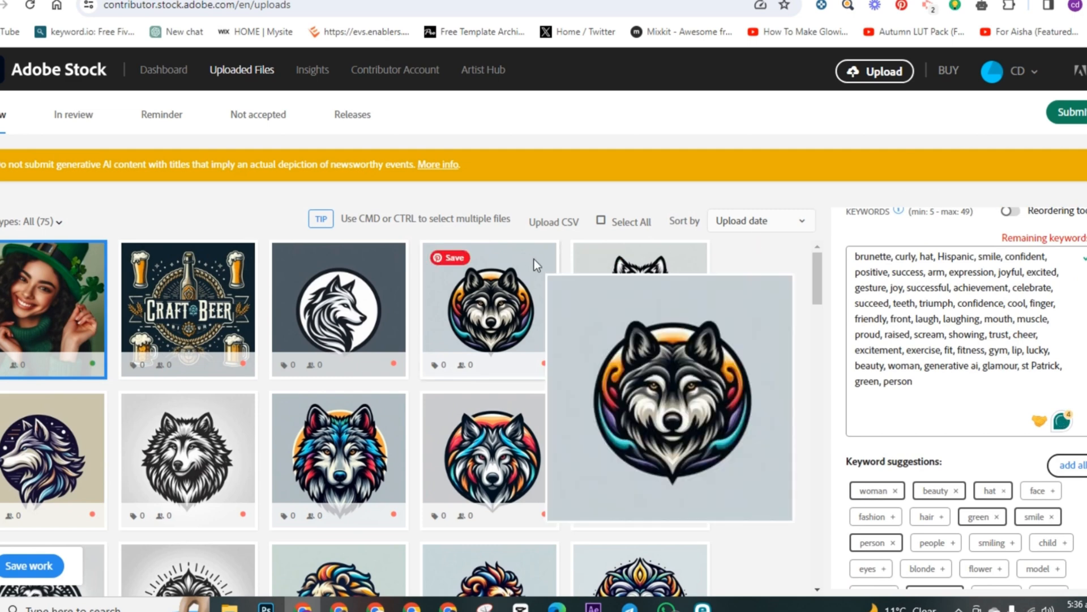
left_click(1072, 117)
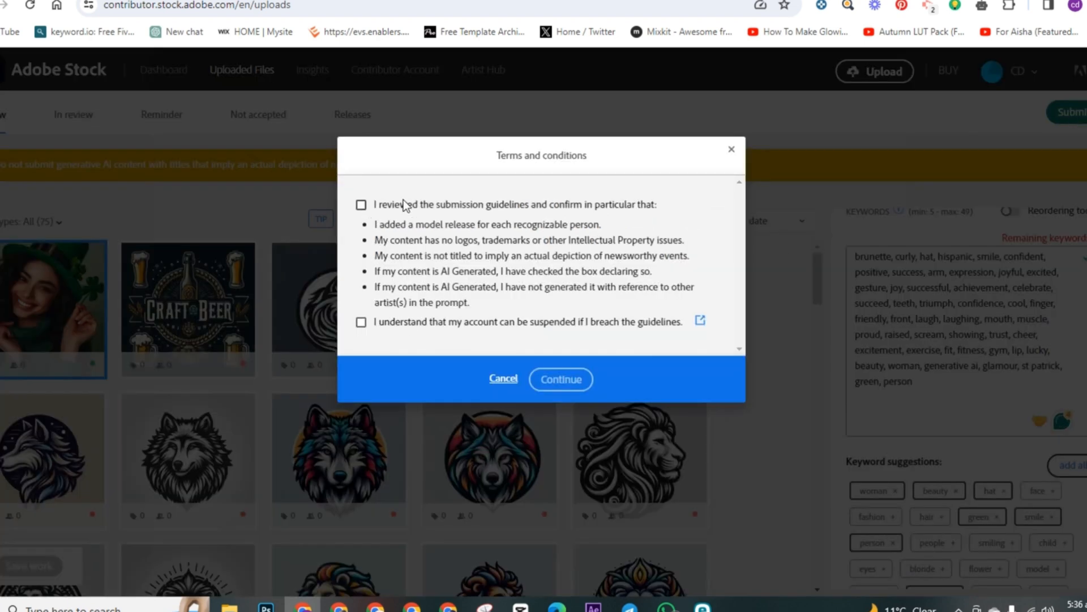
left_click(362, 205)
left_click(362, 321)
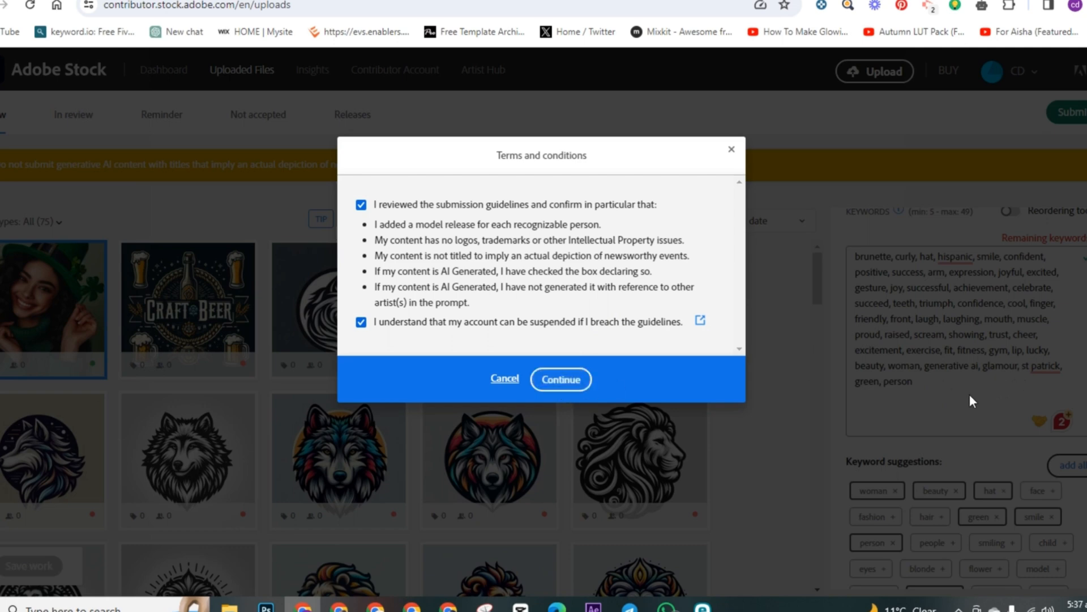
left_click(566, 382)
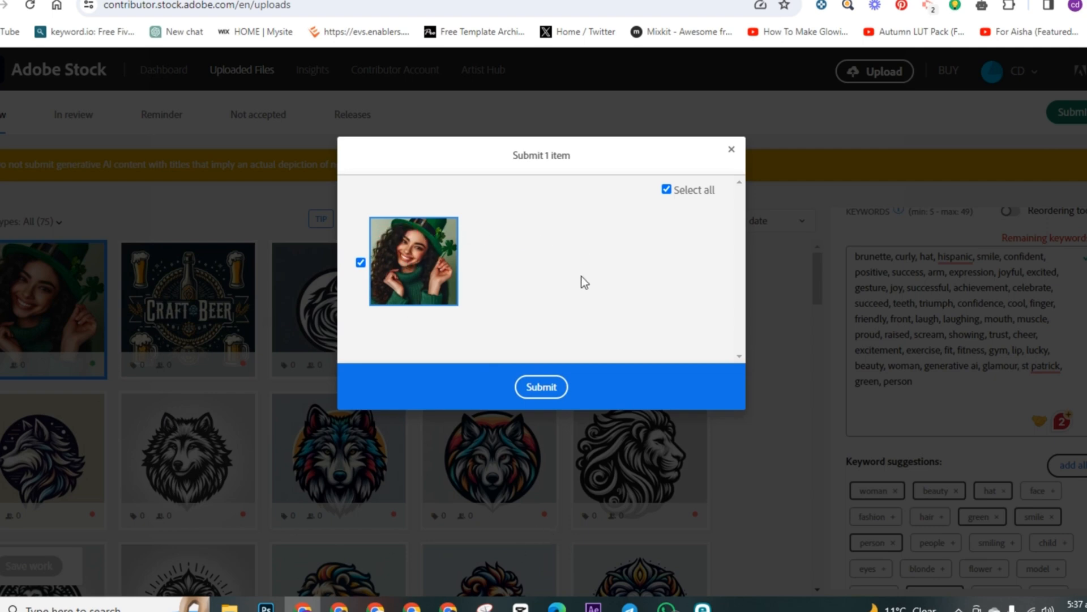
left_click(547, 387)
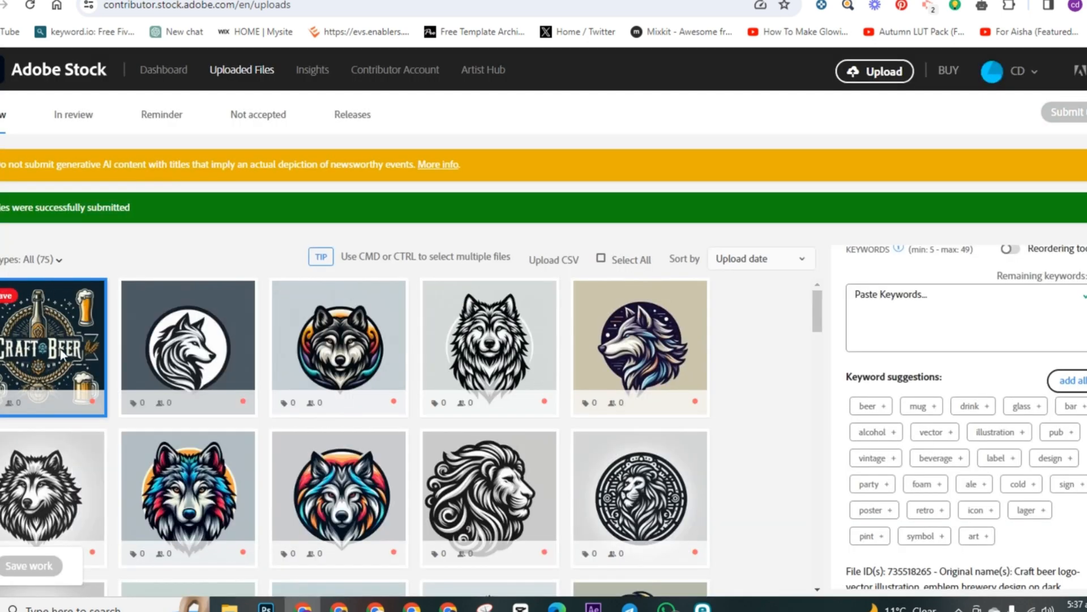
Step: Open the files in review and look through the submitted images
left_click(75, 115)
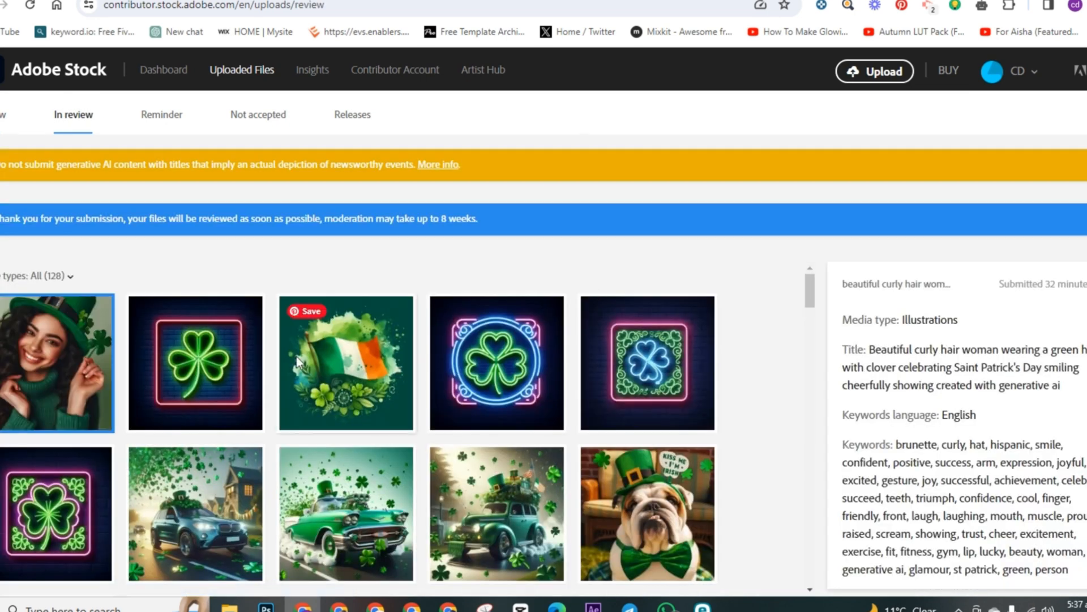
scroll(66, 357, "down", 1)
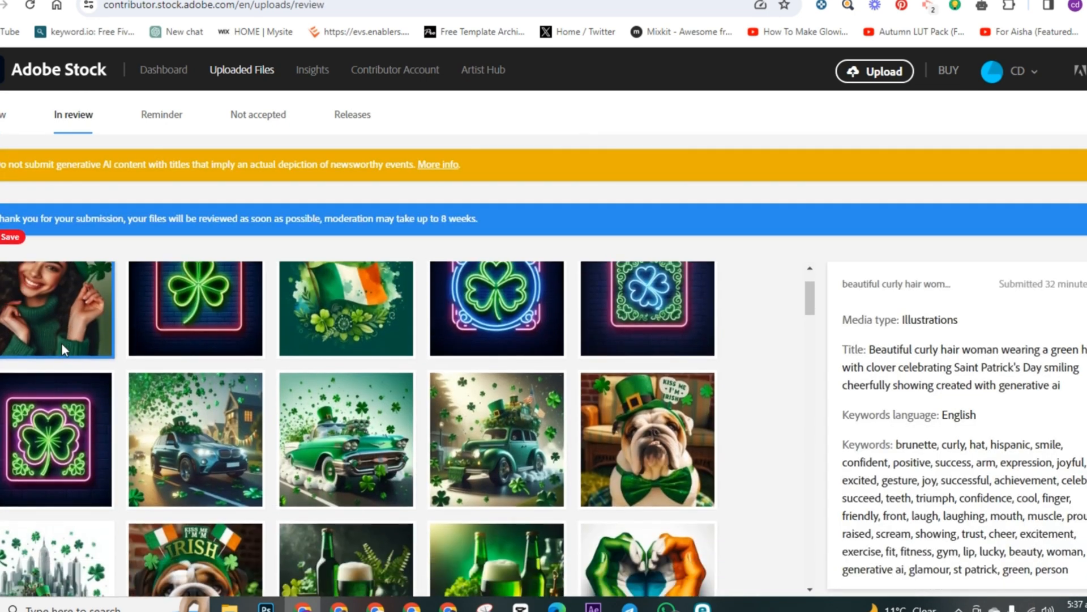
scroll(61, 343, "up", 1)
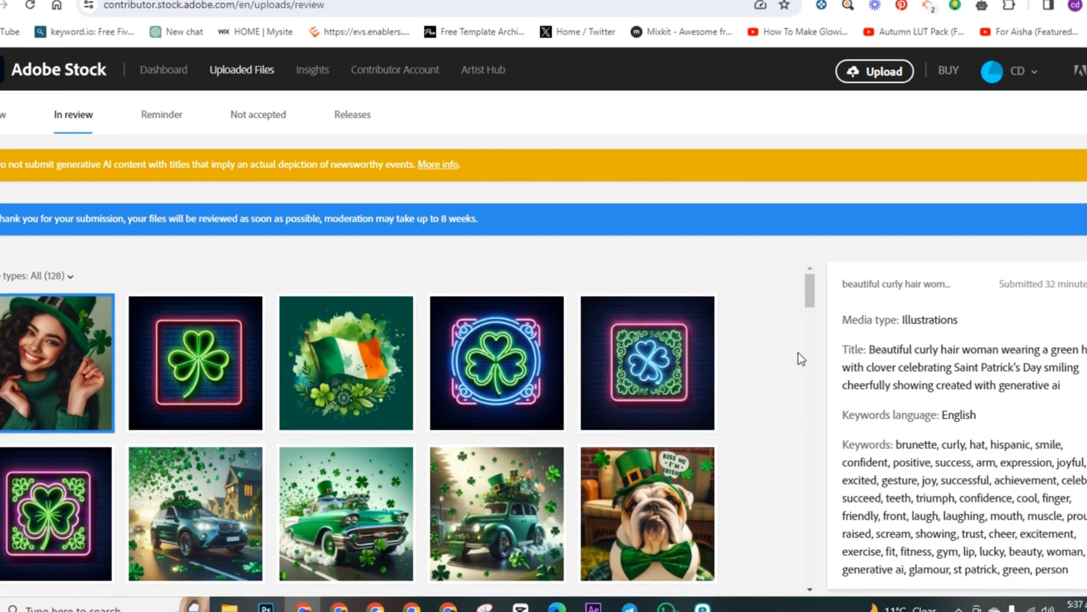
scroll(354, 354, "down", 2)
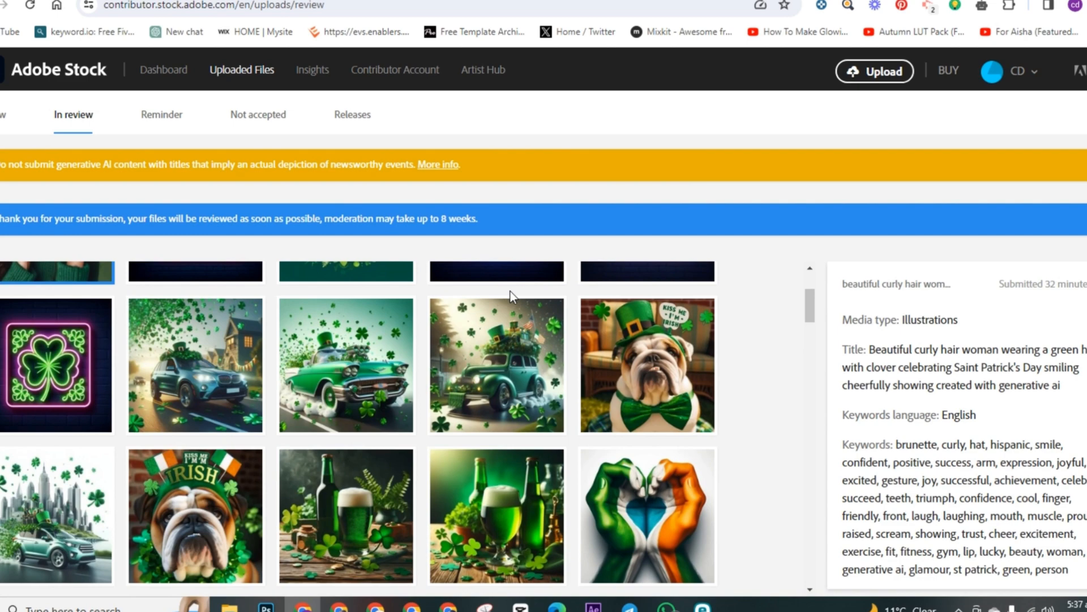
scroll(464, 359, "up", 2)
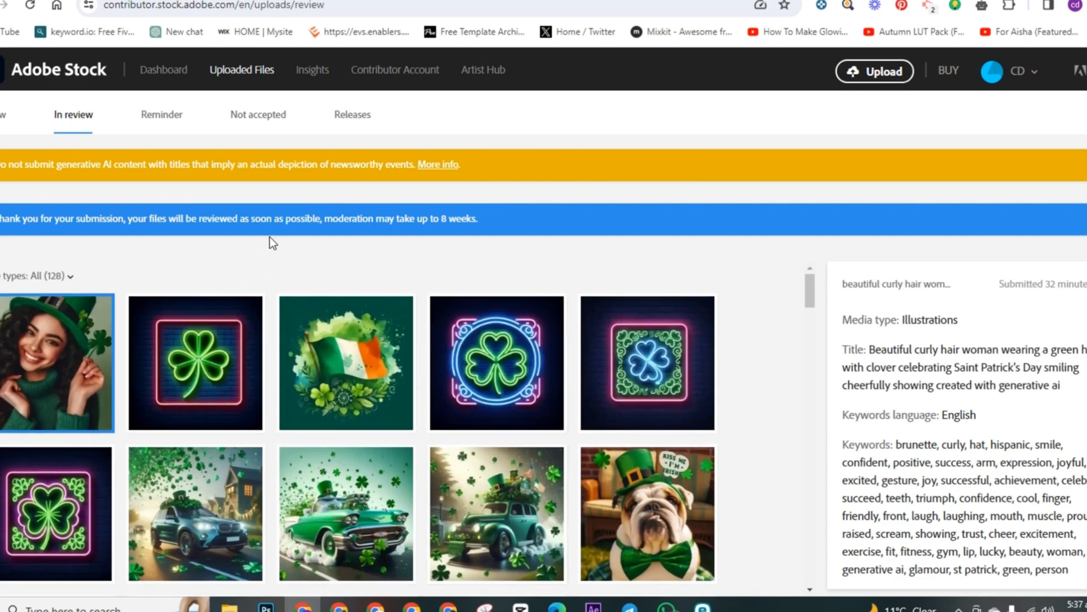